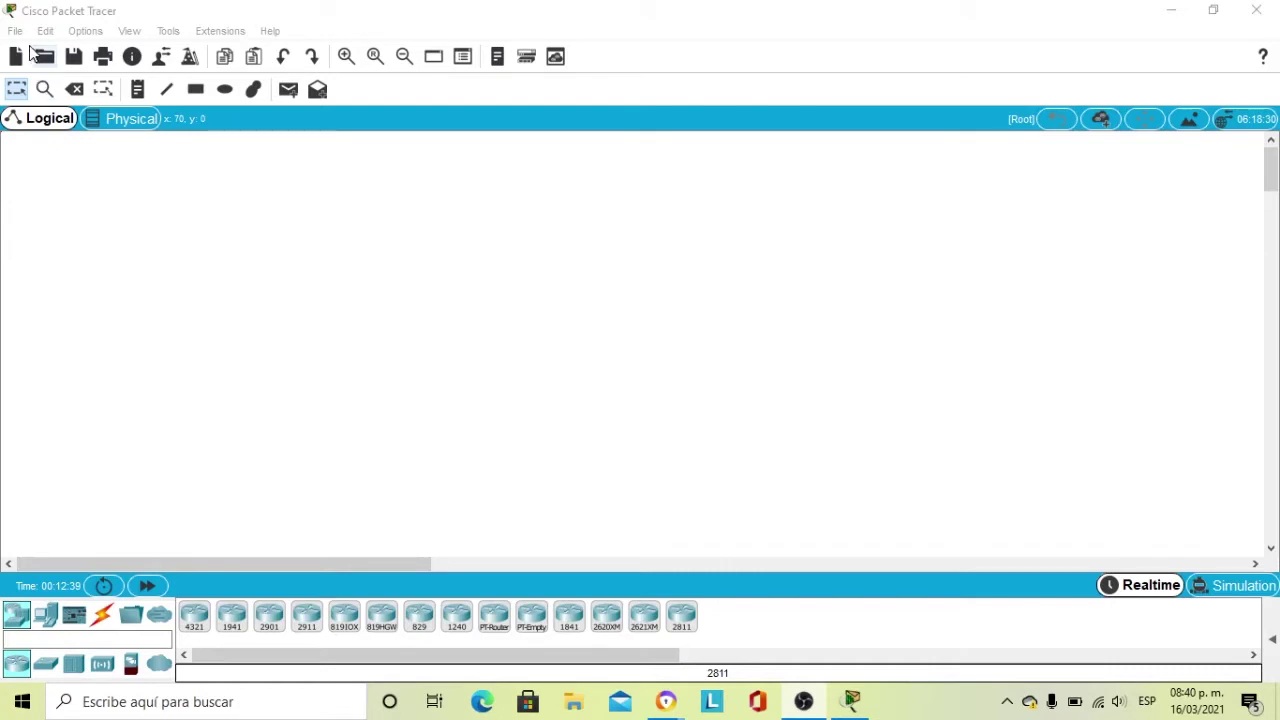
Open VPNSitioaSitio (1).pka from the Downloads folder.
left_click(45, 57)
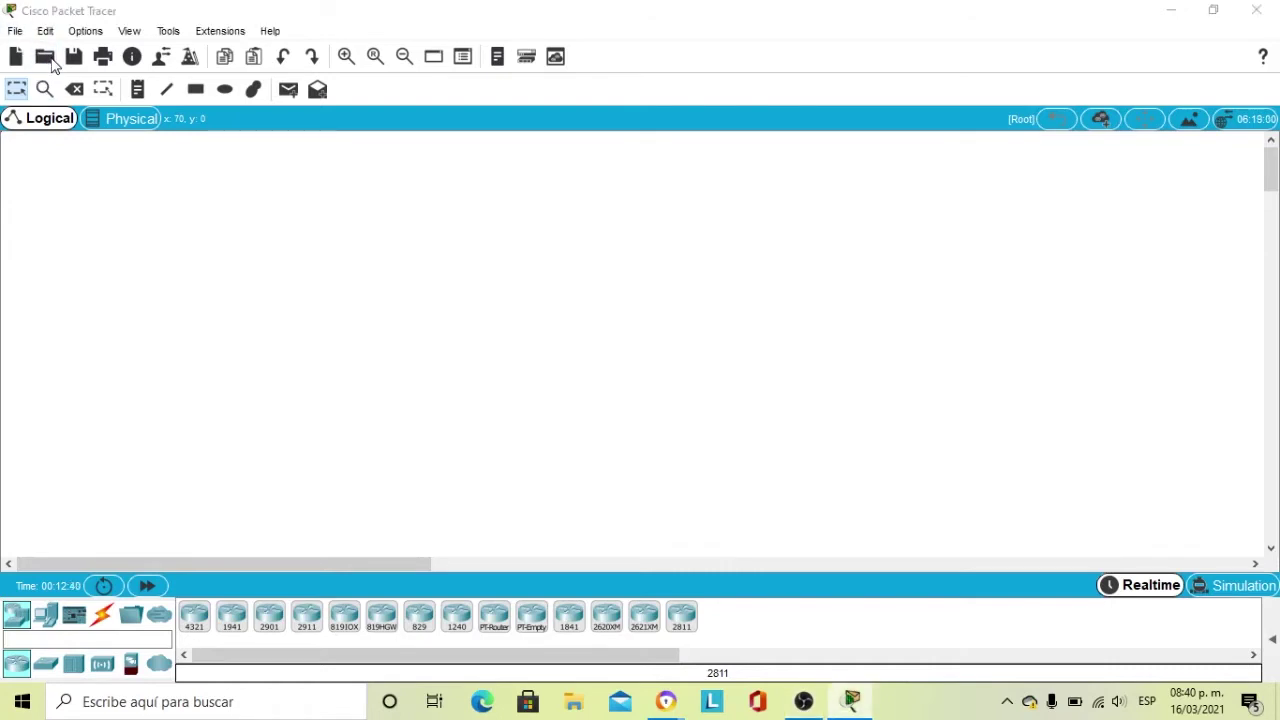
left_click(432, 232)
left_click(434, 255)
left_click(586, 286)
left_click(836, 507)
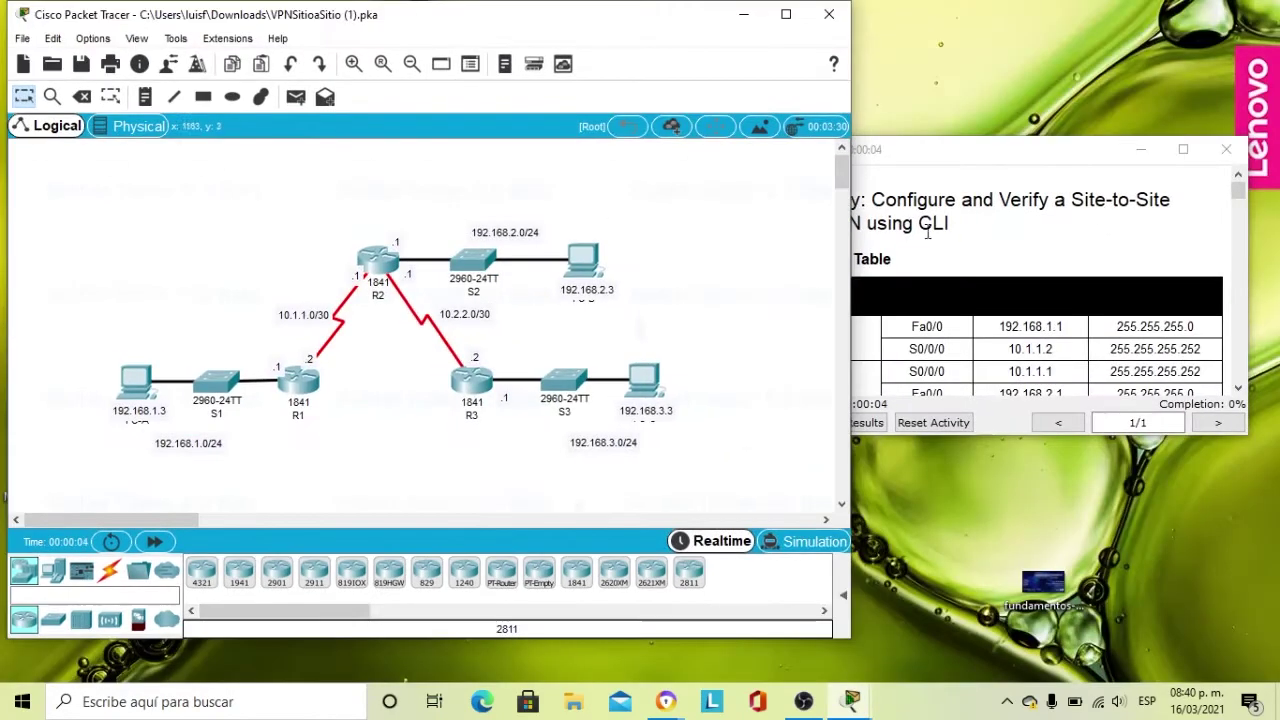
Arrange the PT Activity instructions on the right half beside the enlarged topology.
left_click_drag(1010, 150, 1034, 23)
left_click_drag(870, 298, 815, 692)
double_click(629, 637)
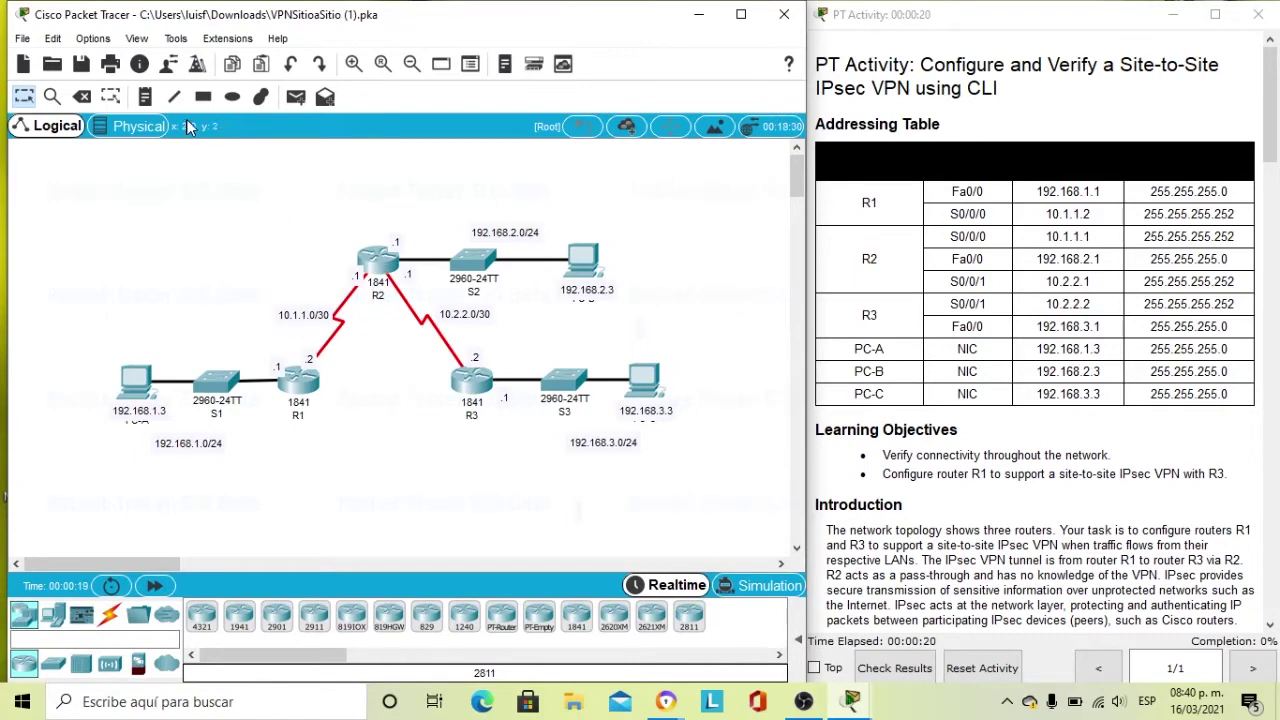
Add a note with the student's full name below R1 and move it between R1 and R3.
left_click(150, 103)
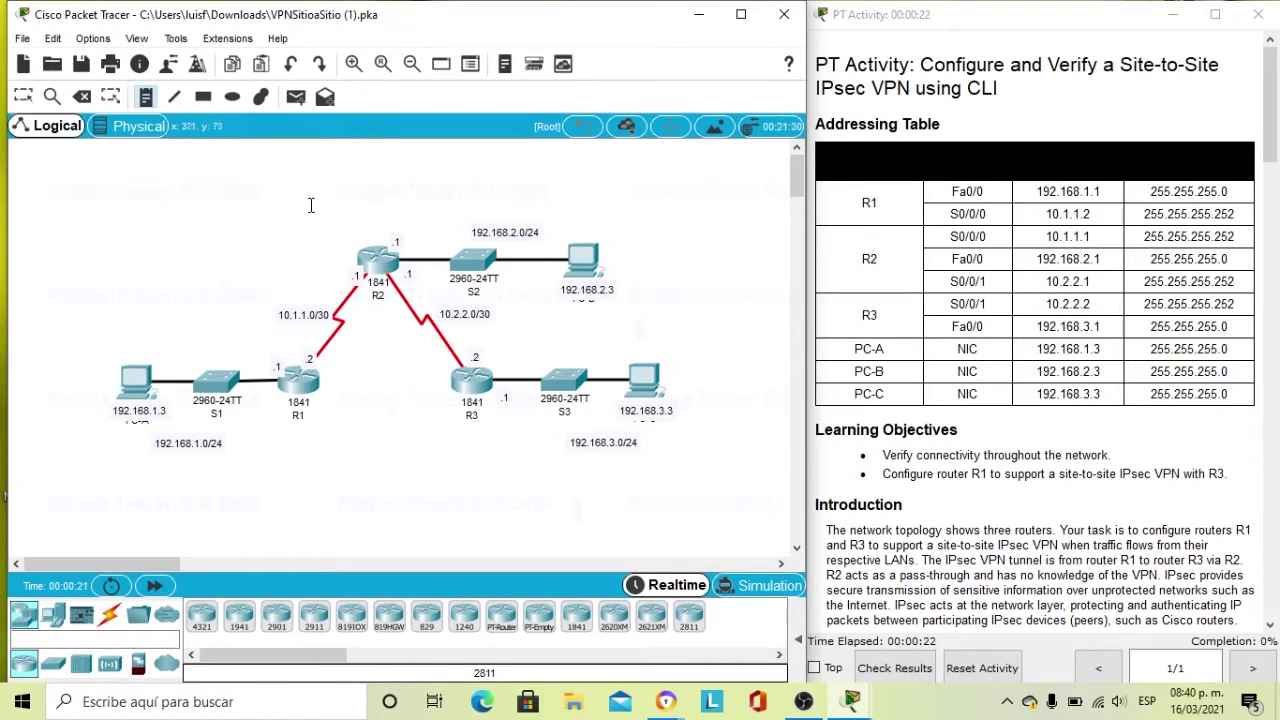
left_click(294, 450)
key("Caps_Lock")
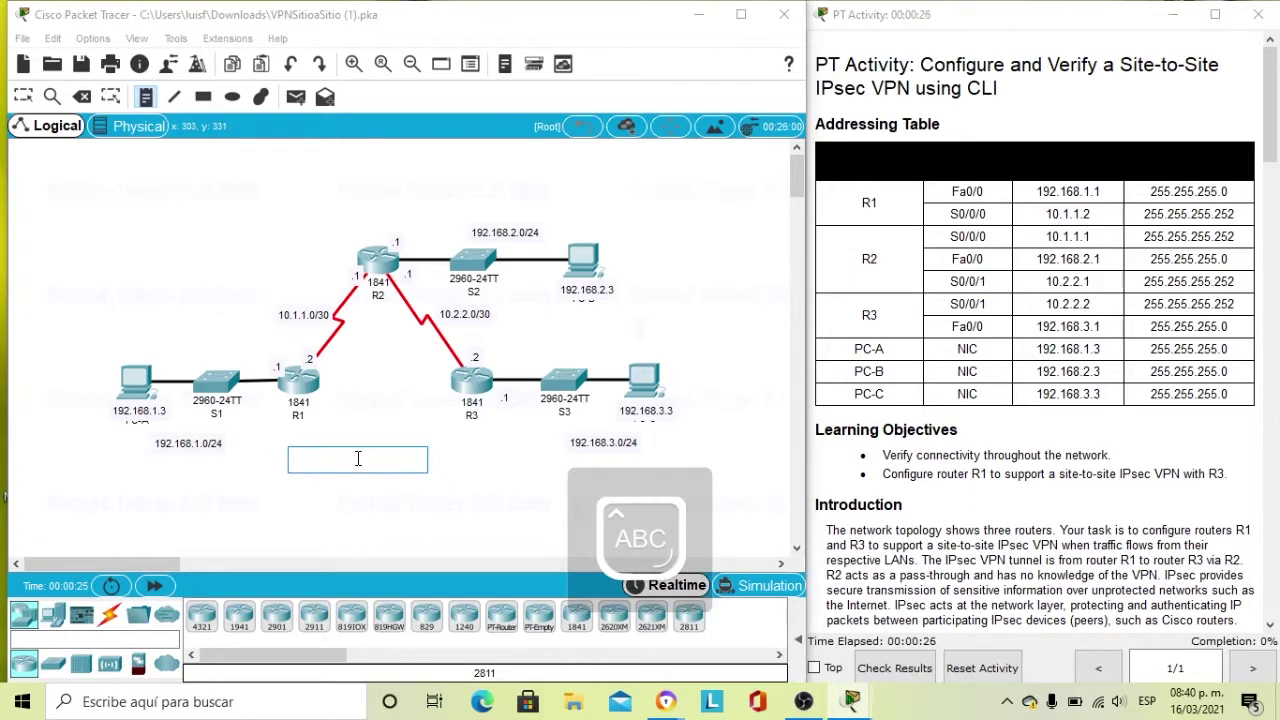
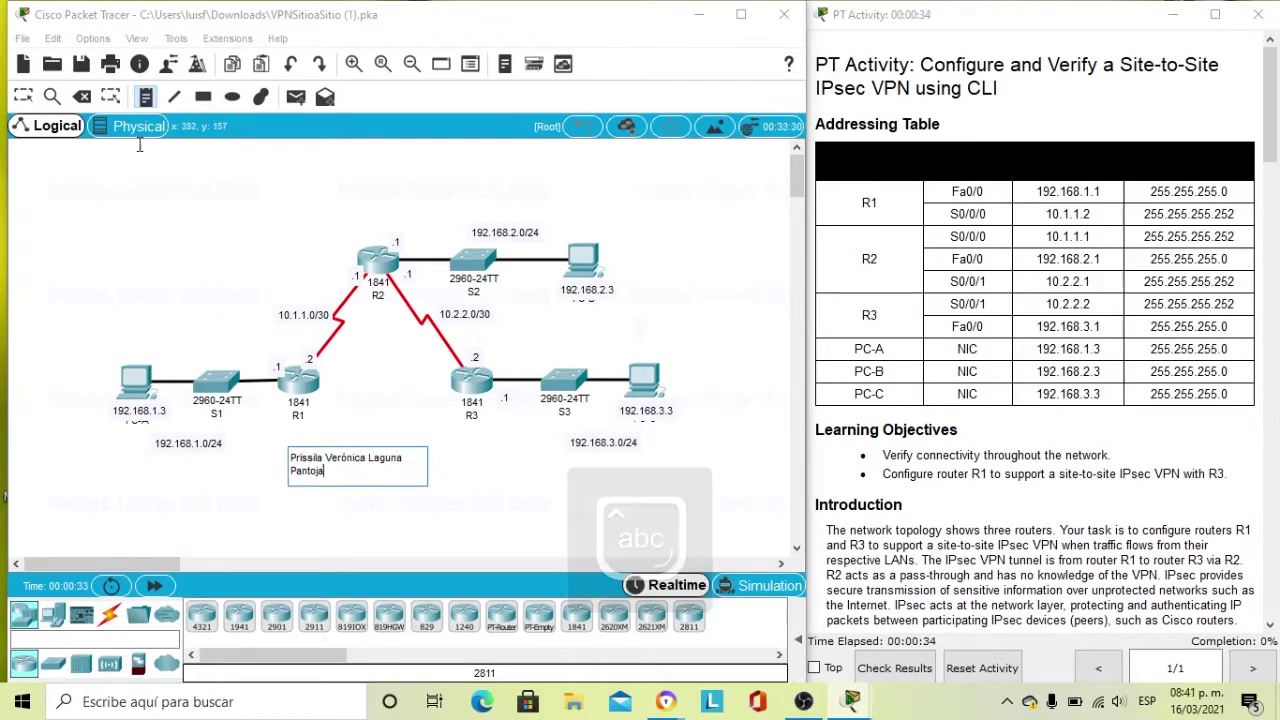
left_click(28, 100)
left_click_drag(369, 459, 385, 344)
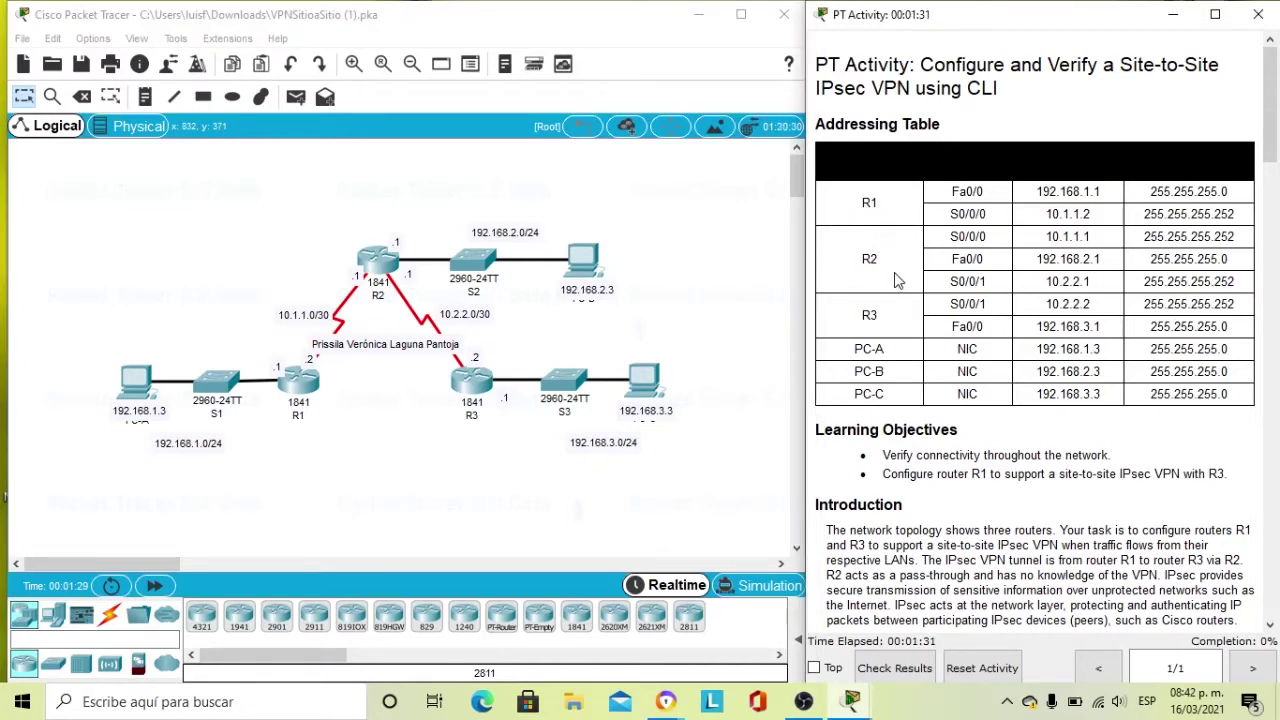
scroll(897, 340, "down", 1)
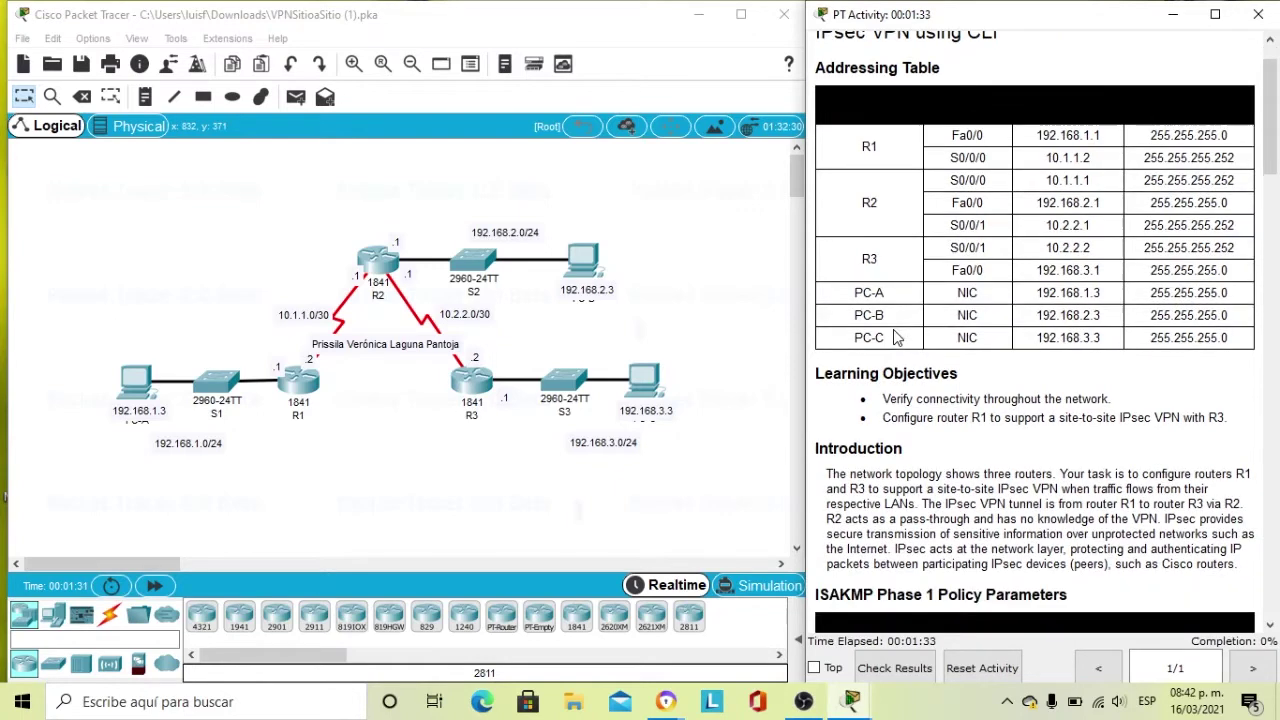
scroll(897, 340, "down", 1)
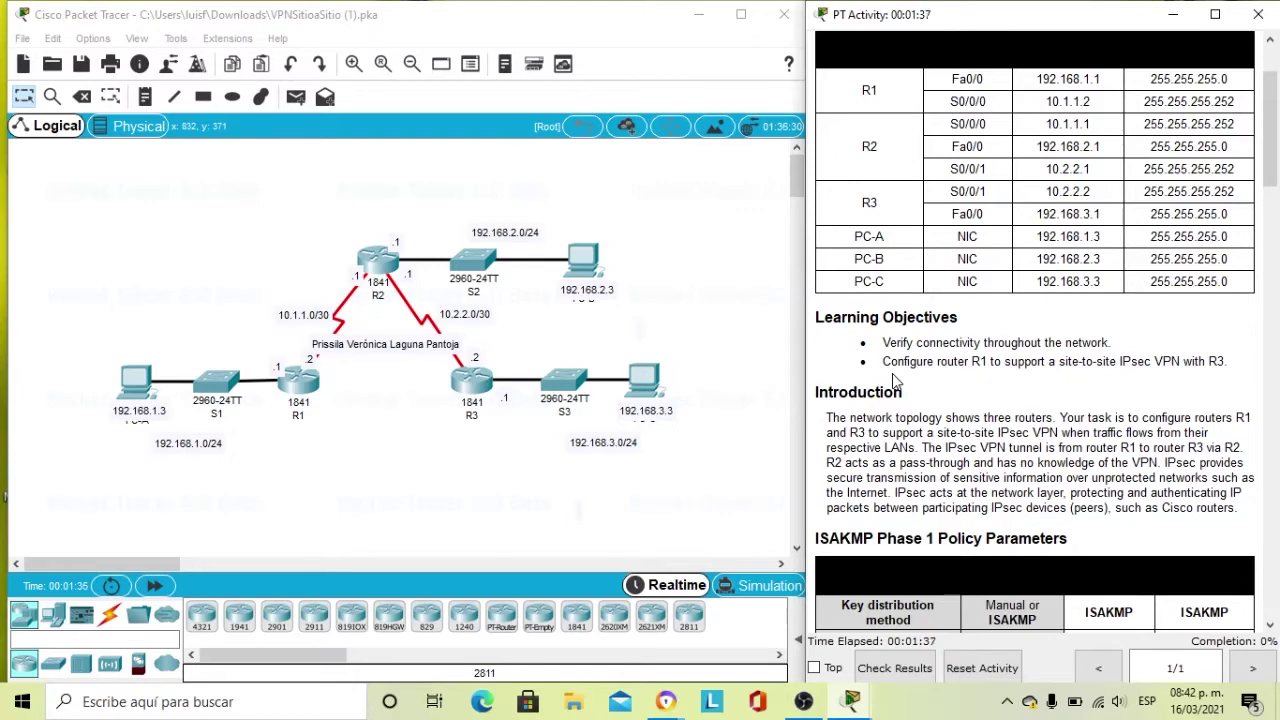
scroll(896, 381, "down", 1)
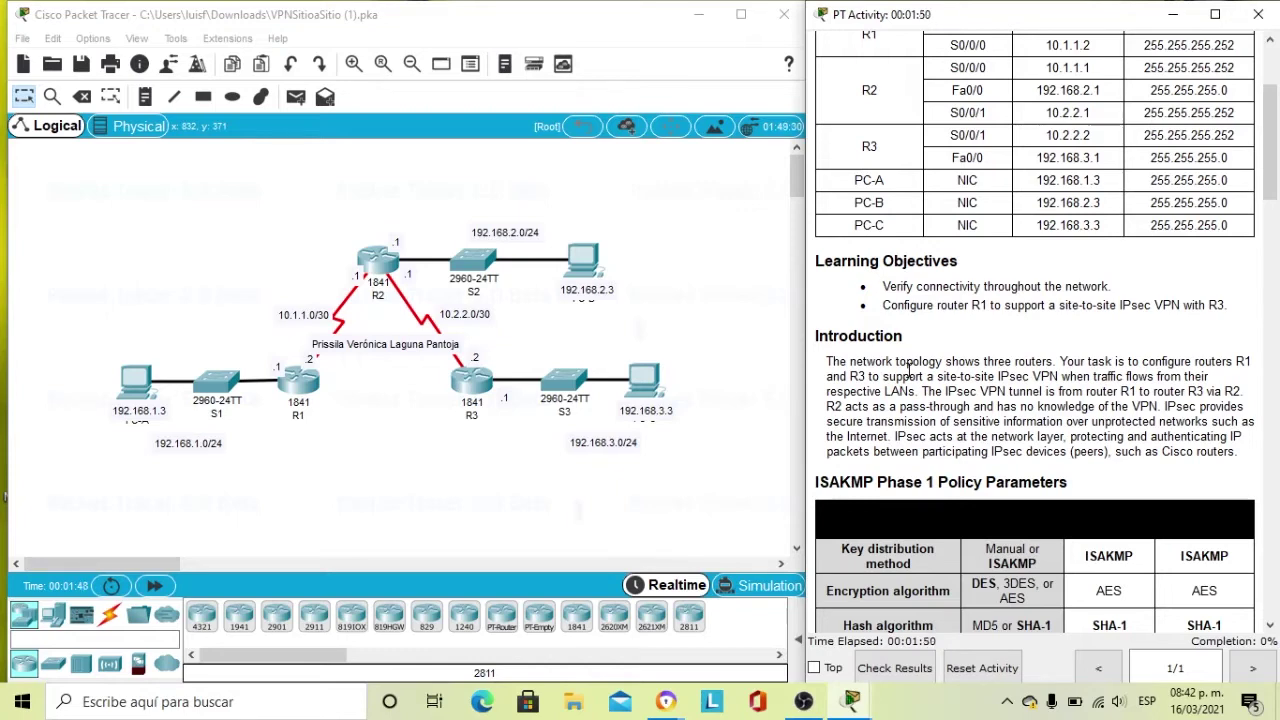
scroll(910, 367, "down", 1)
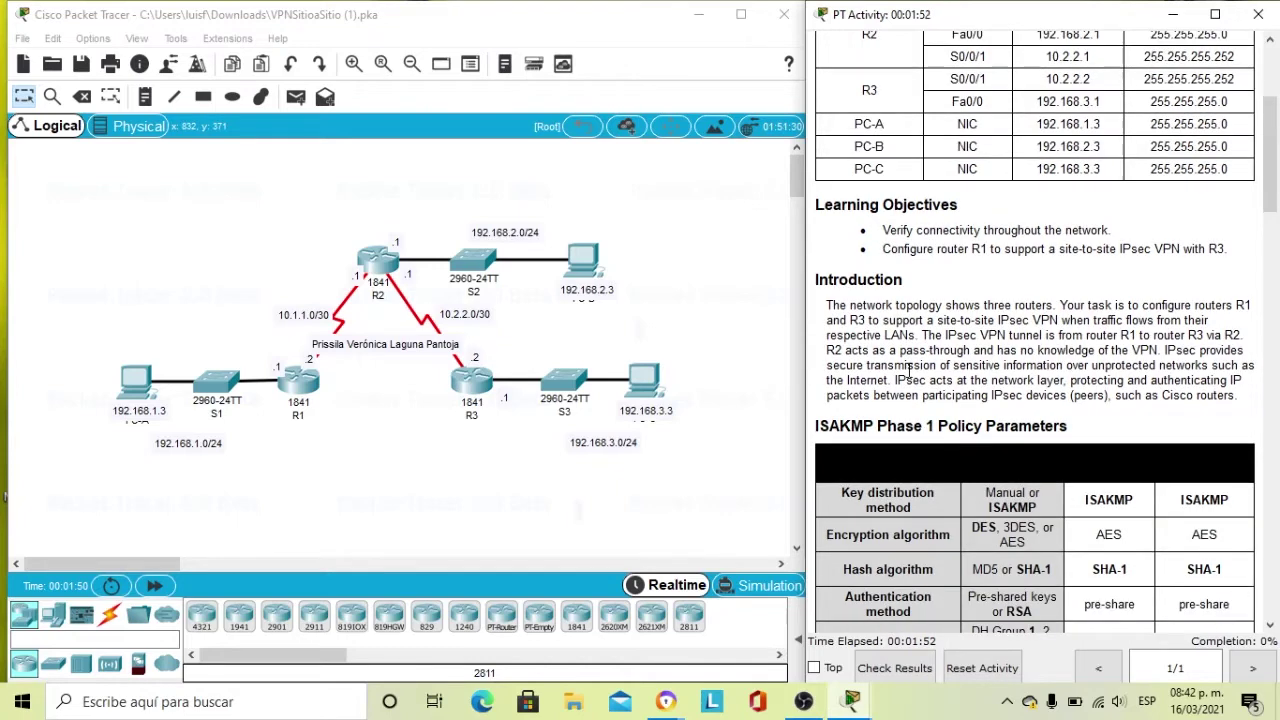
scroll(908, 370, "down", 1)
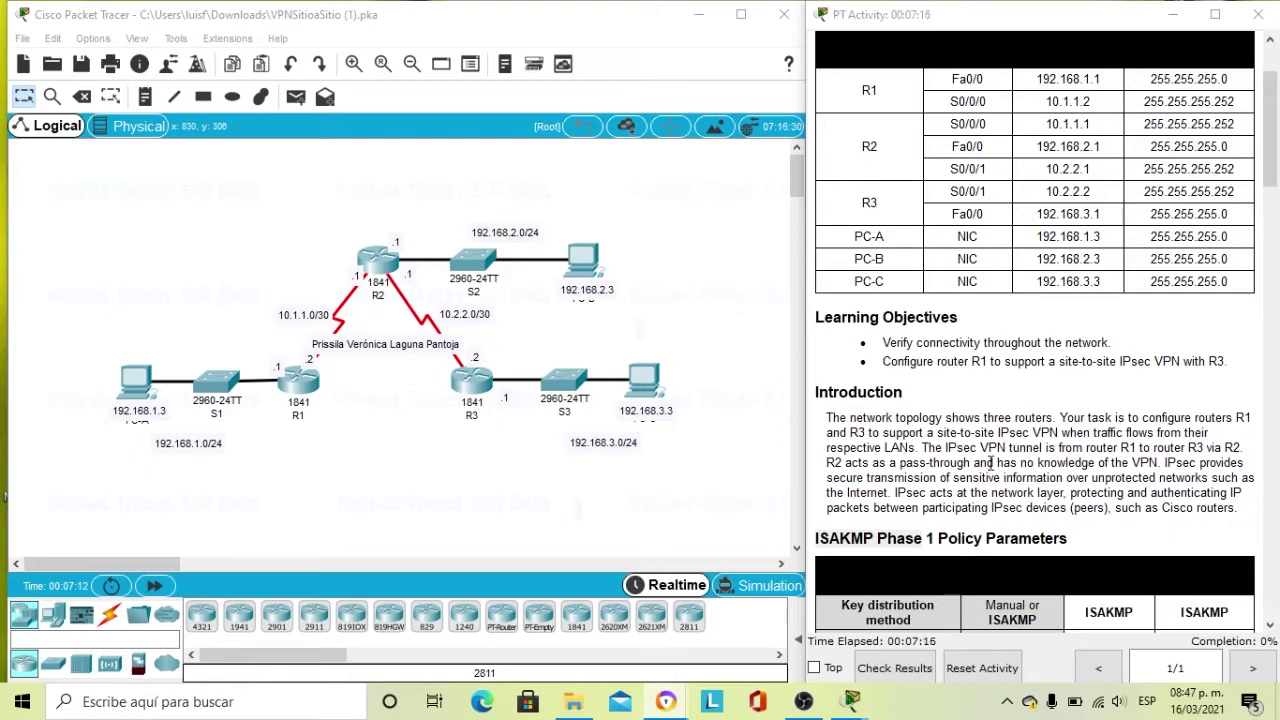
scroll(991, 460, "down", 1)
scroll(991, 460, "down", 2)
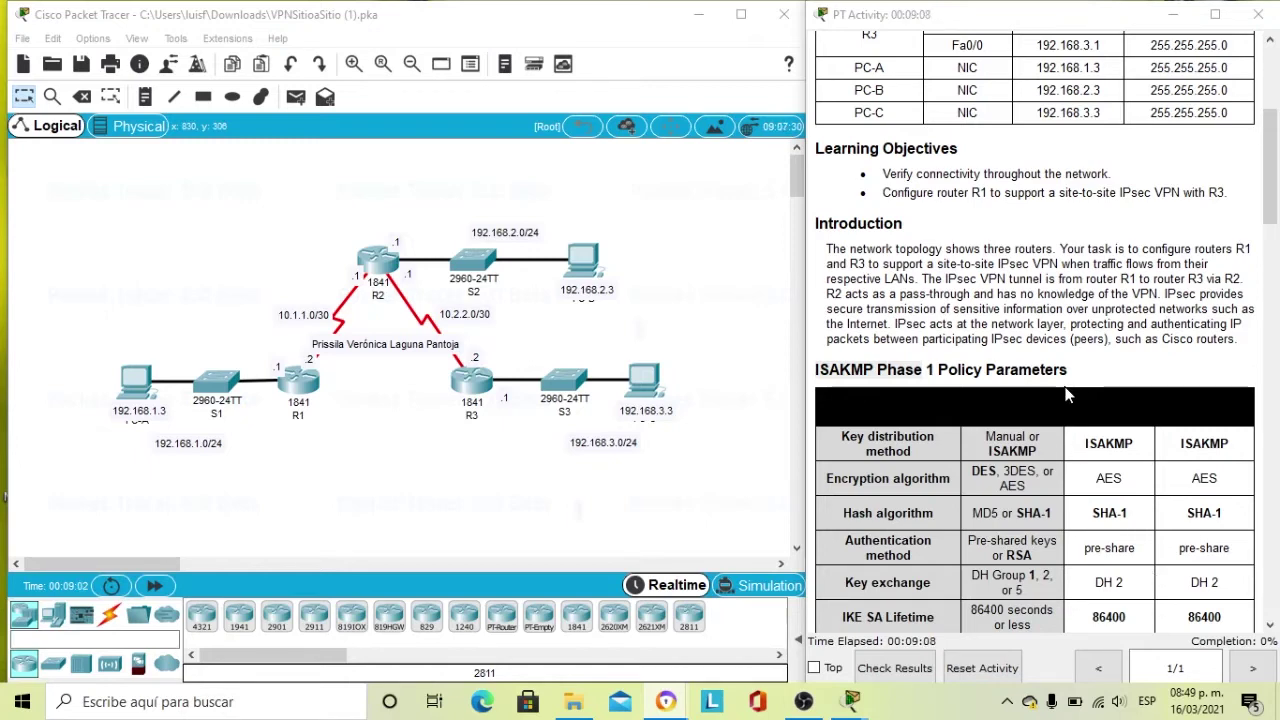
scroll(1066, 396, "down", 1)
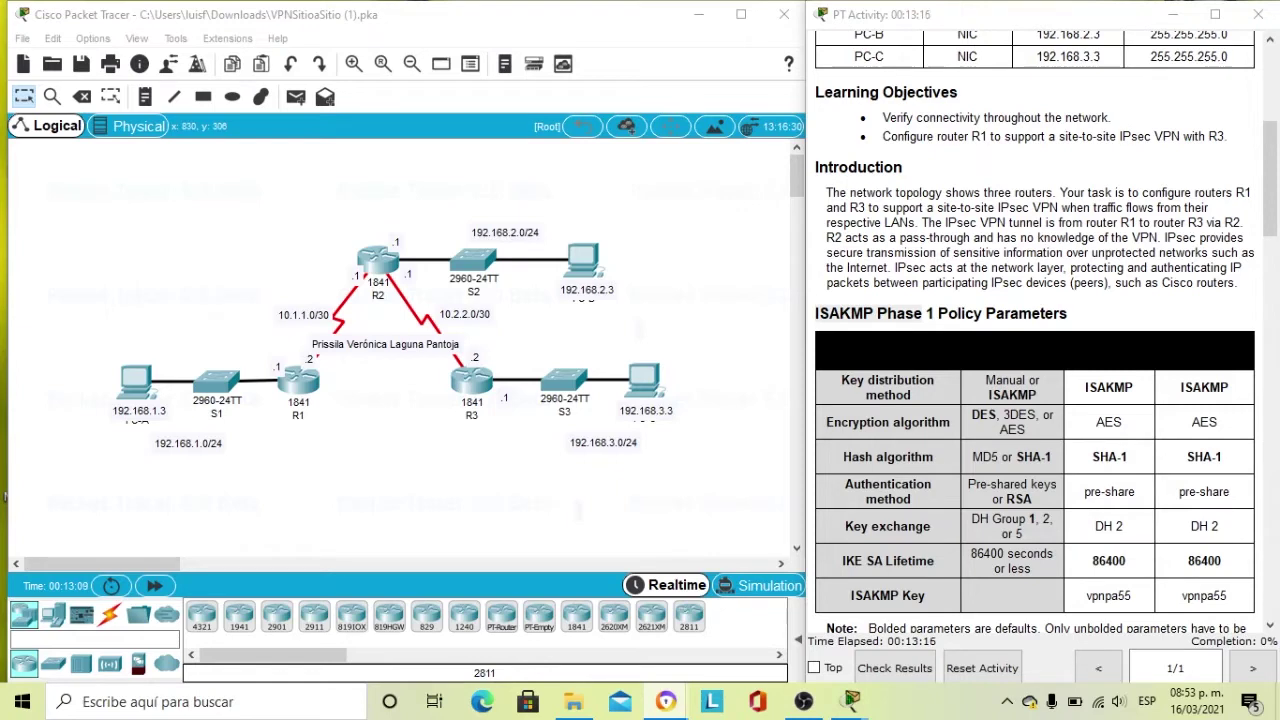
scroll(960, 475, "down", 1)
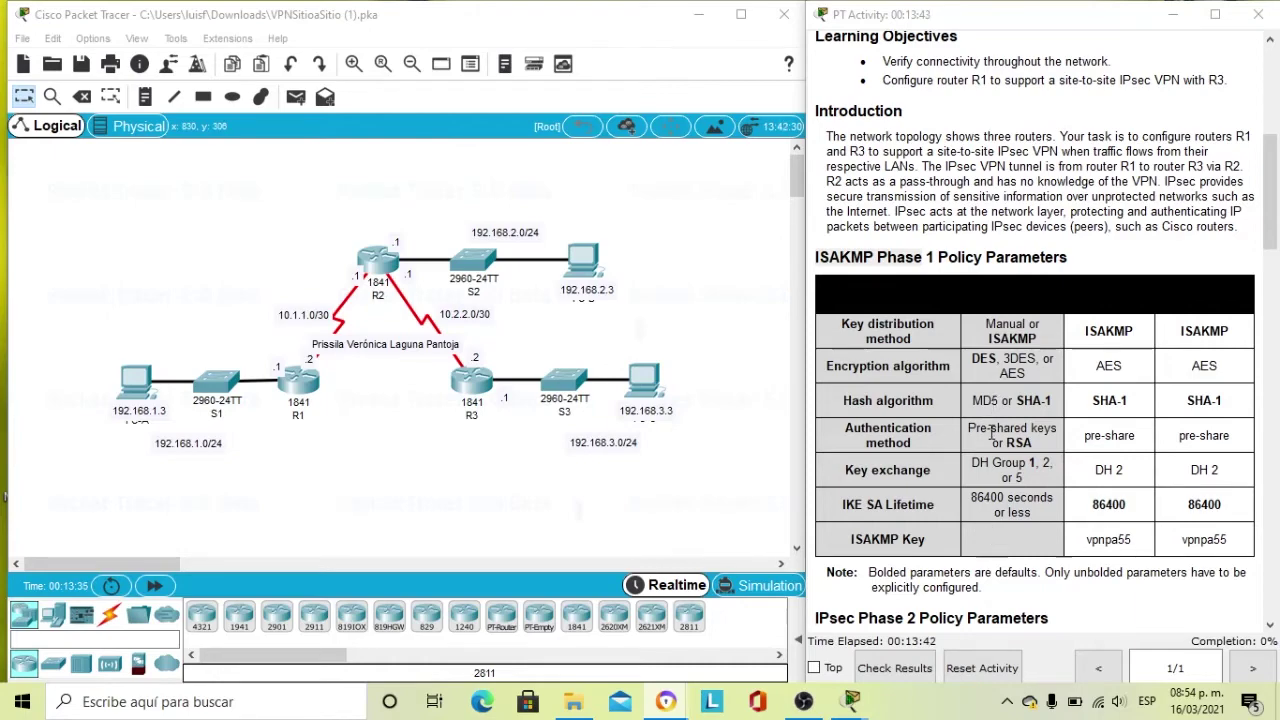
scroll(984, 485, "down", 5)
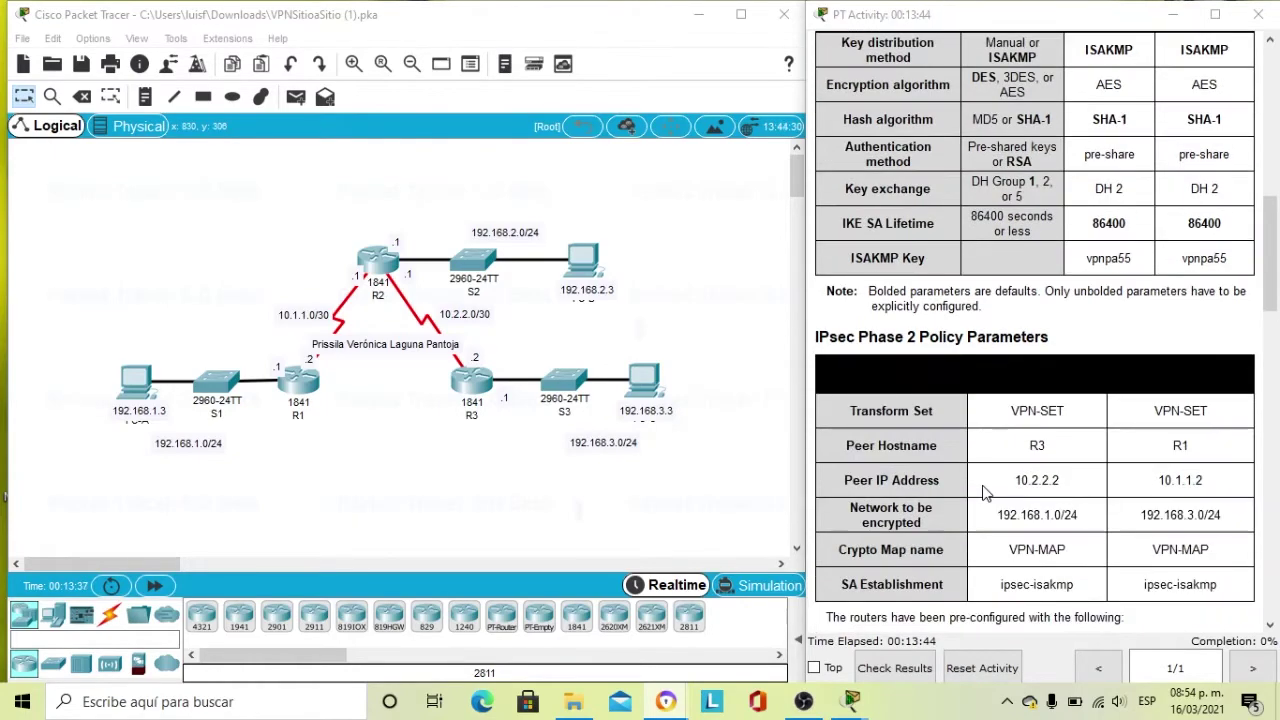
scroll(982, 490, "up", 4)
scroll(982, 490, "down", 4)
scroll(982, 490, "down", 1)
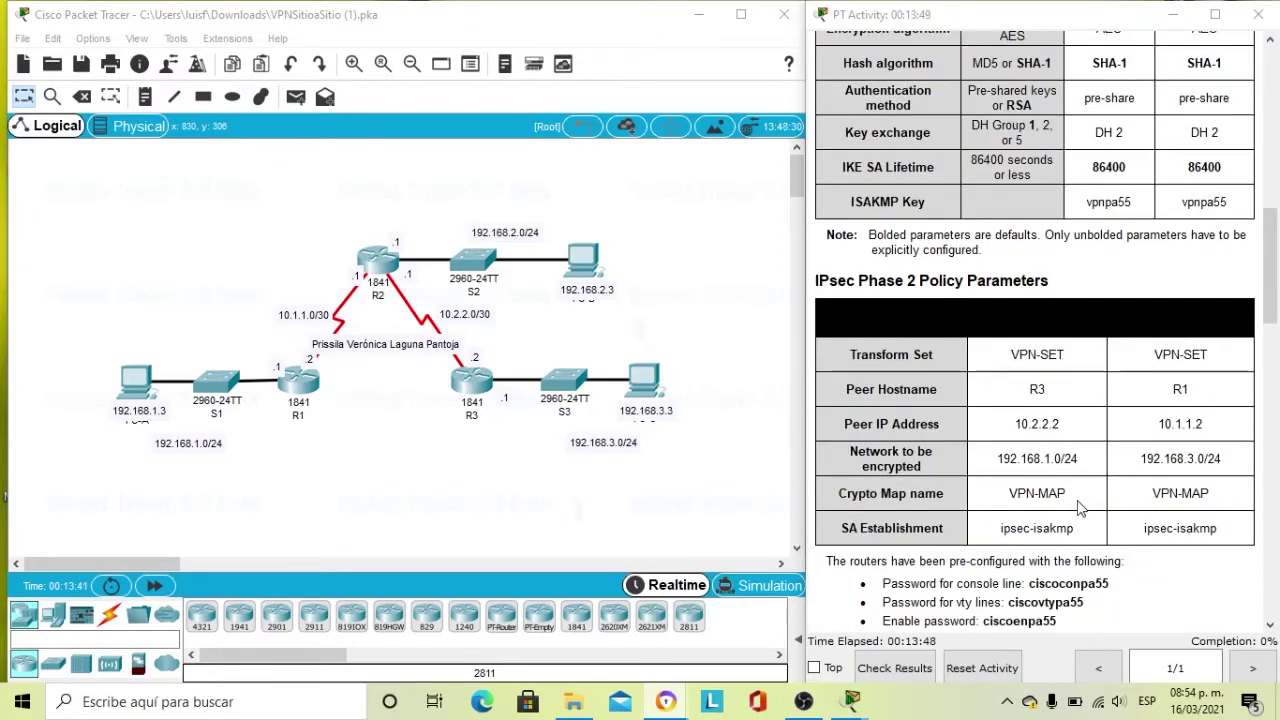
scroll(1085, 500, "down", 3)
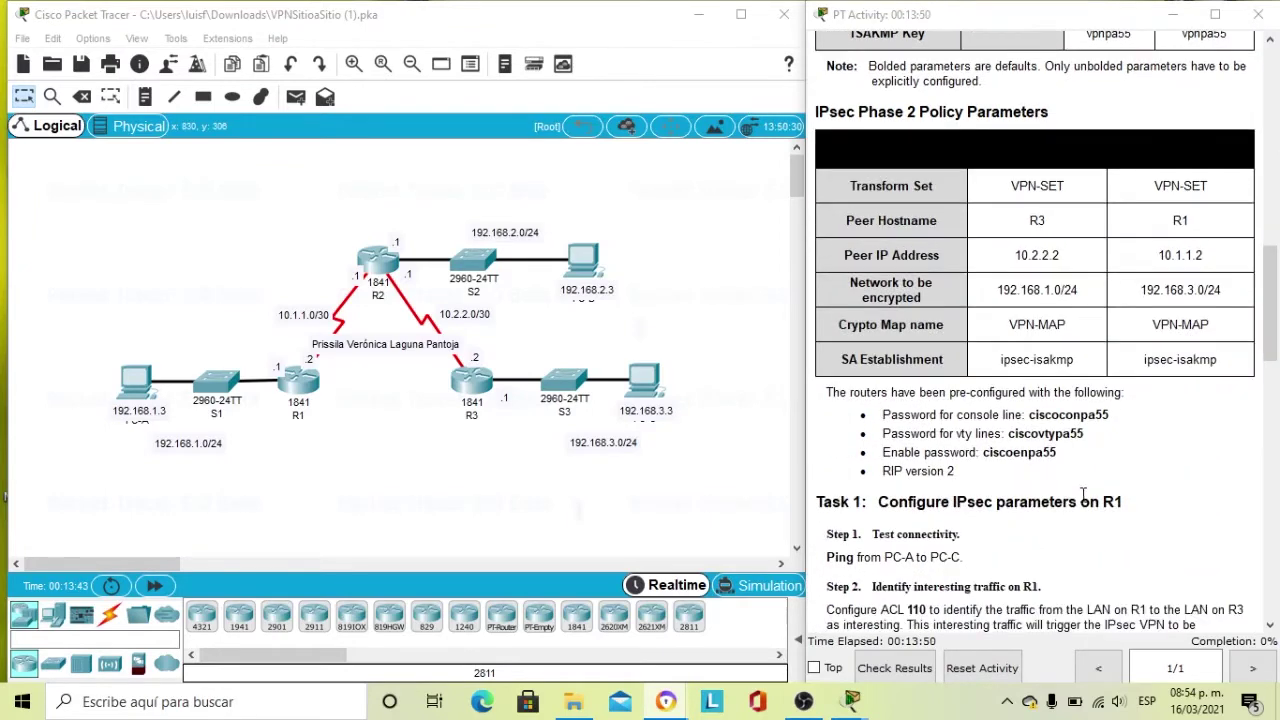
scroll(1083, 493, "down", 2)
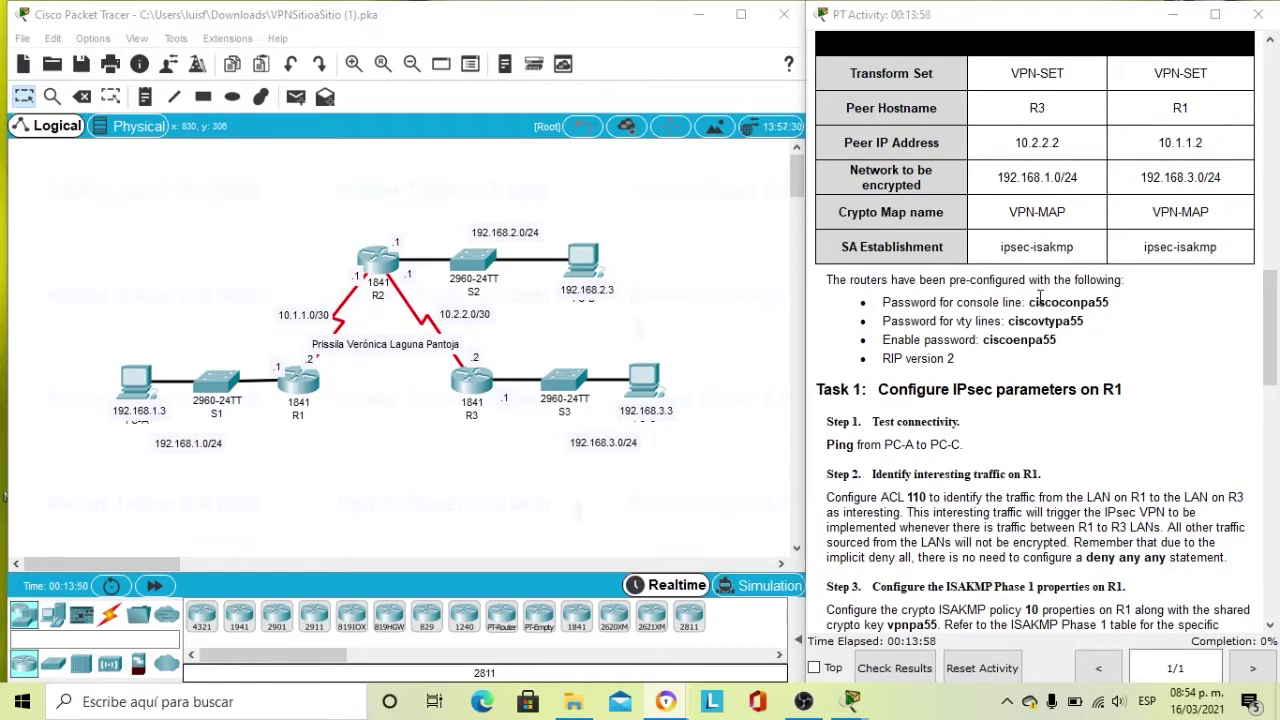
scroll(922, 378, "down", 1)
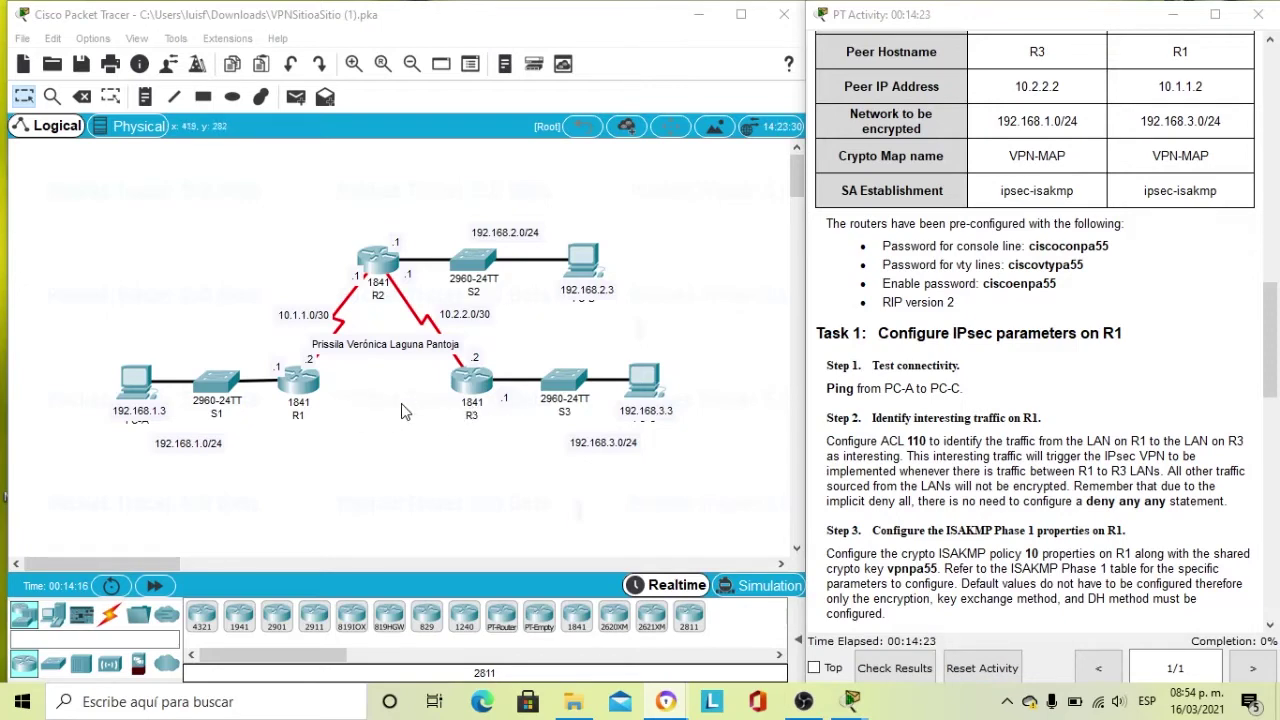
Open PC-A's Desktop Command Prompt and scroll the activity instructions up.
left_click(127, 392)
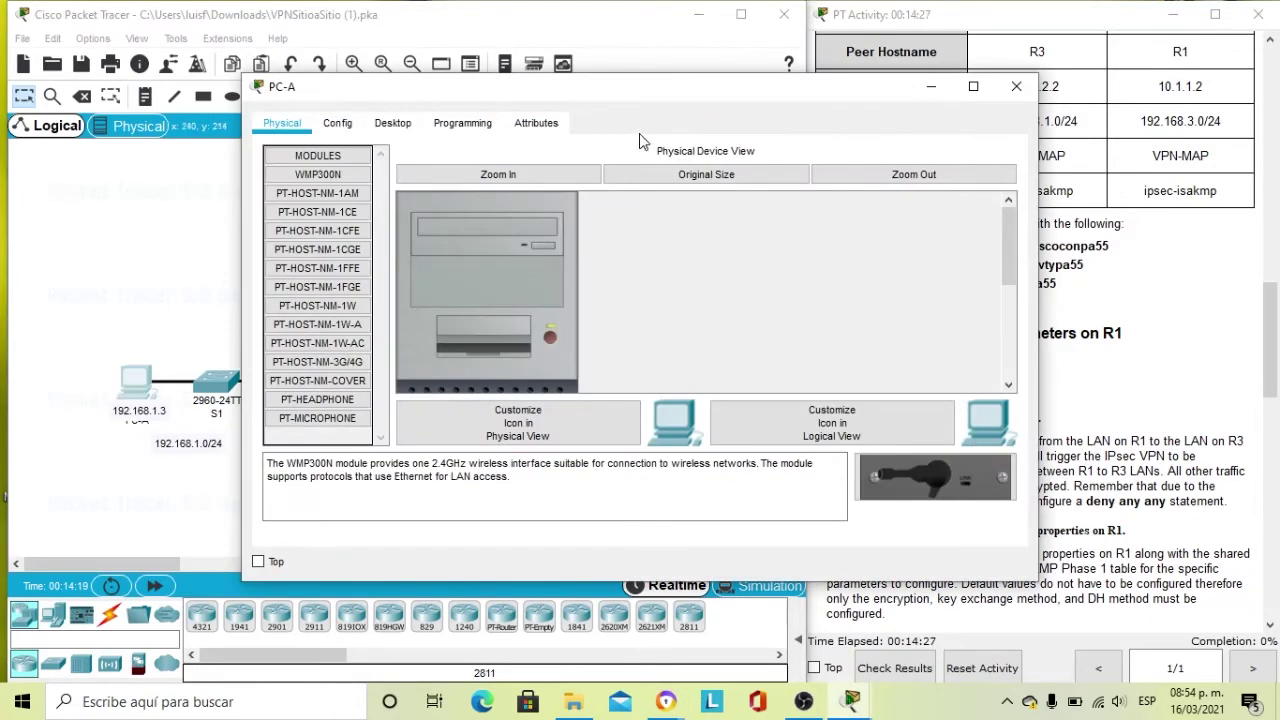
left_click(392, 123)
left_click_drag(716, 92, 512, 109)
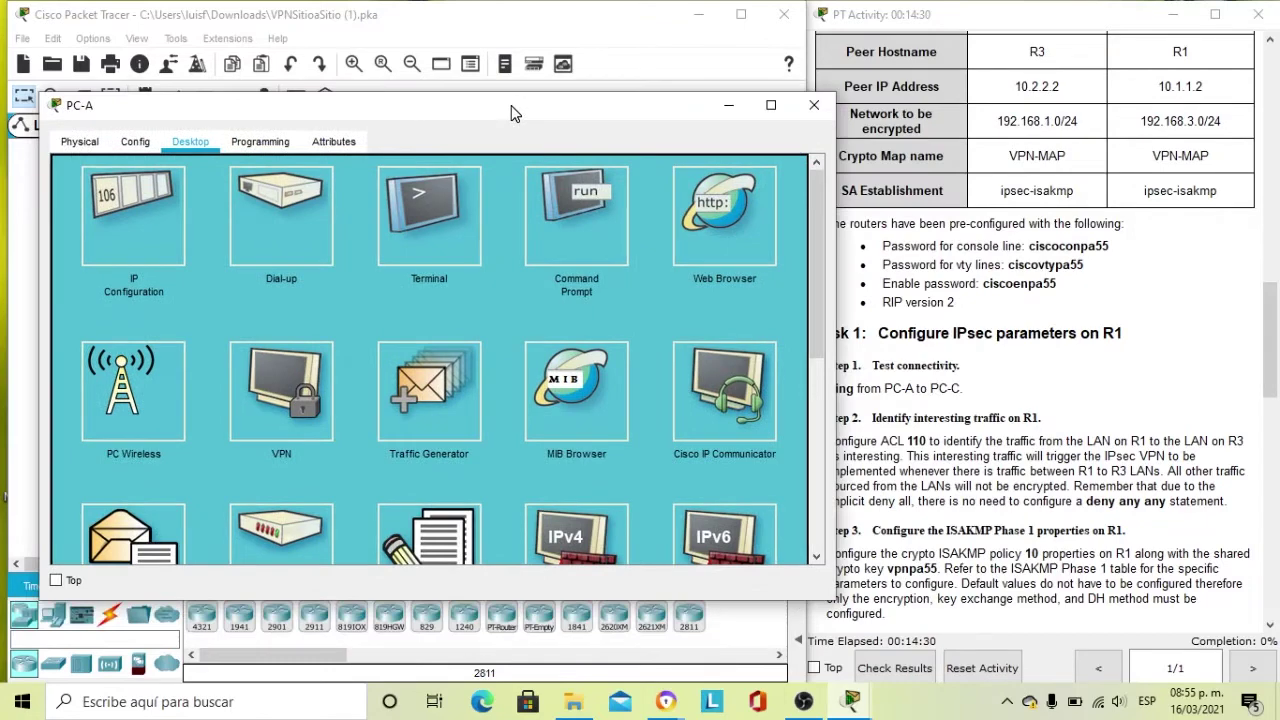
left_click(563, 246)
left_click(1030, 396)
scroll(1027, 400, "up", 5)
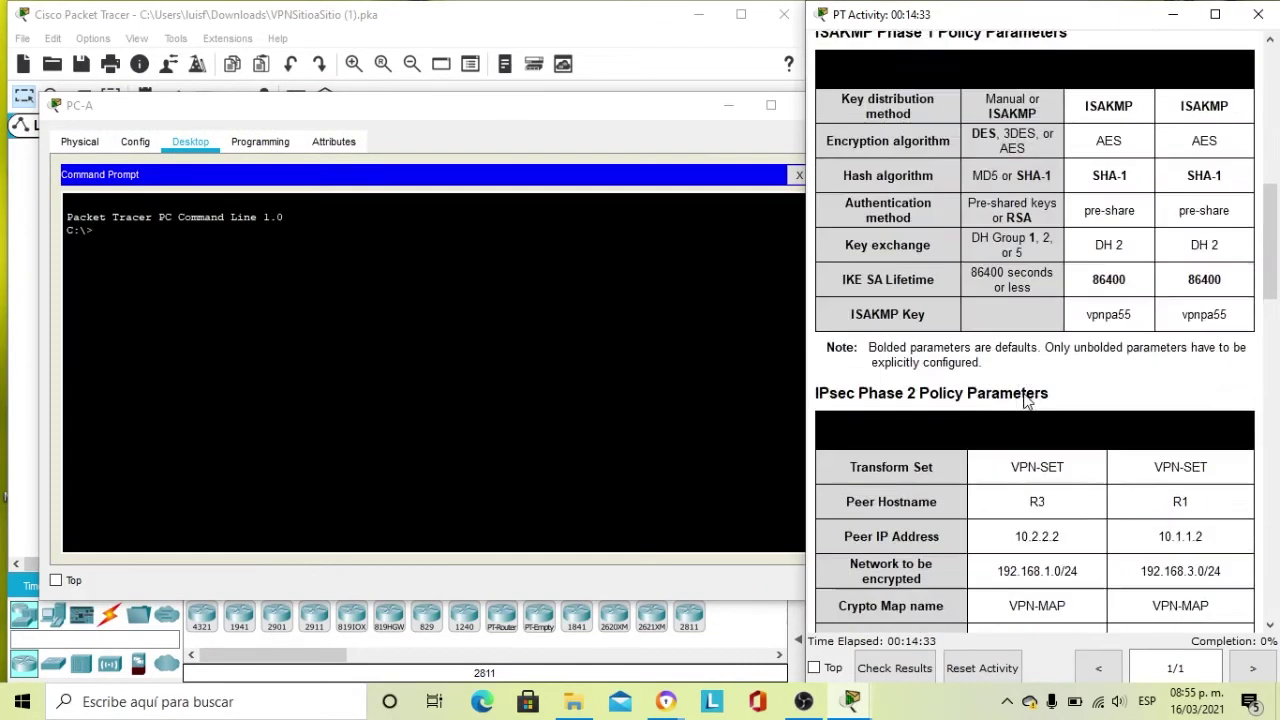
scroll(1027, 400, "up", 10)
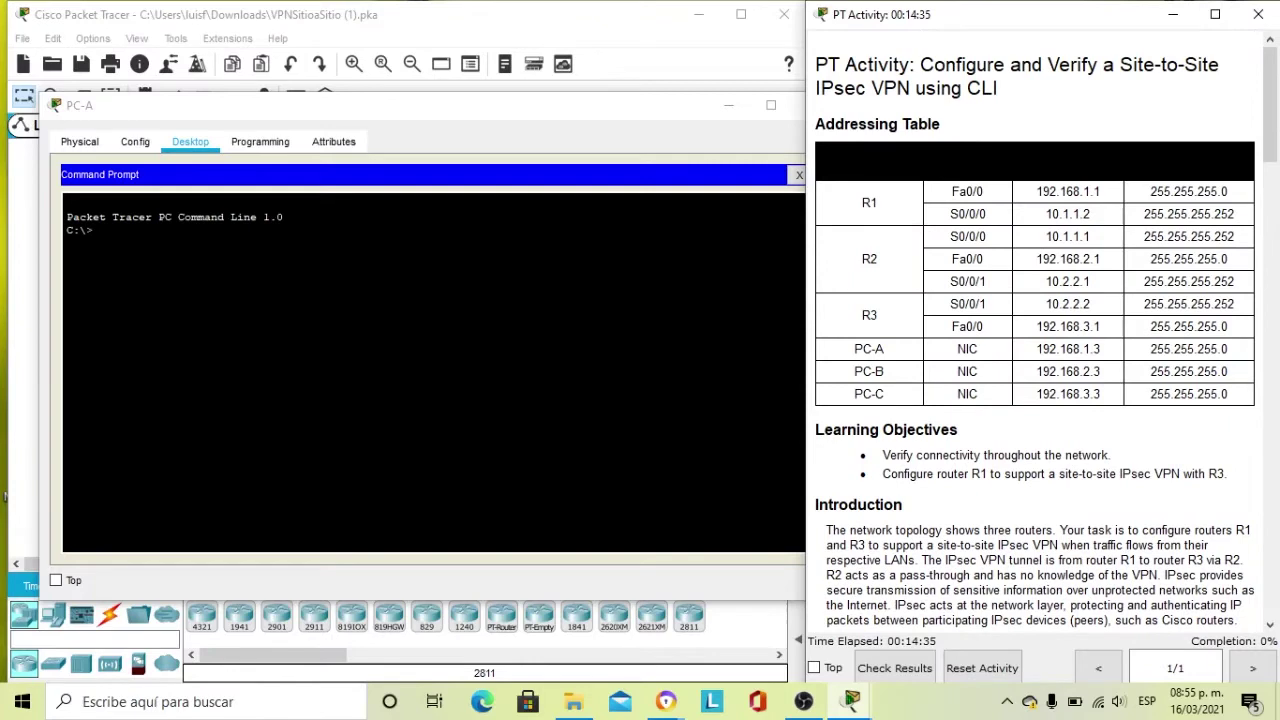
Ping 192.168.3.3 from PC-A, getting 3 of 4 replies, then close PC-A.
key("alt+Tab")
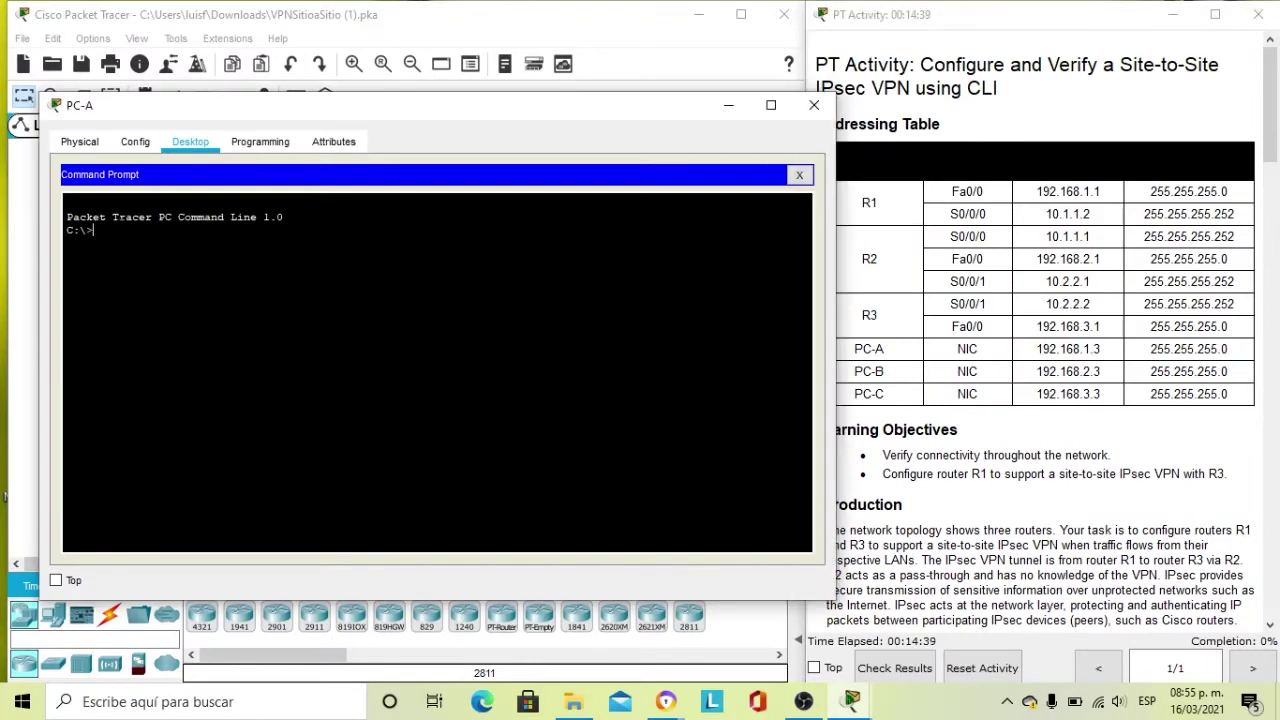
type("ping 192.168.3.3")
key("Return")
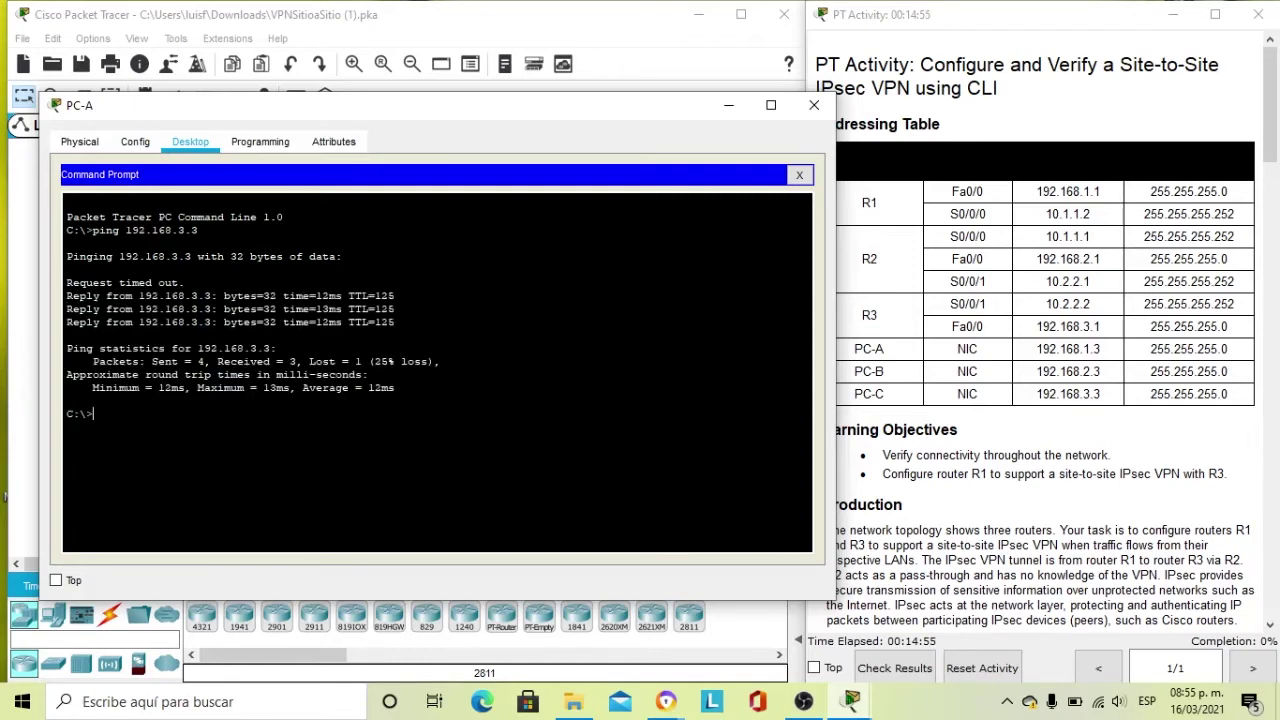
left_click(803, 114)
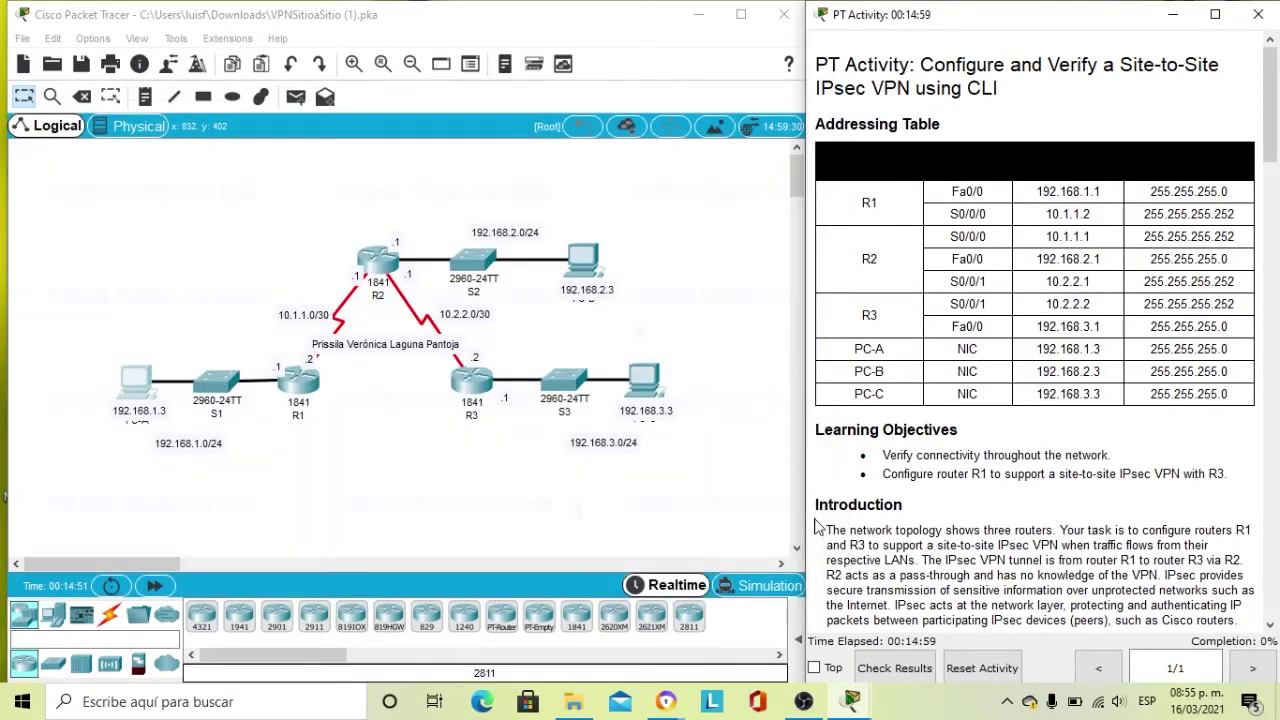
Scroll the instructions past the parameter tables to Task 1's R1 IPsec steps.
scroll(870, 495, "down", 2)
scroll(870, 495, "down", 18)
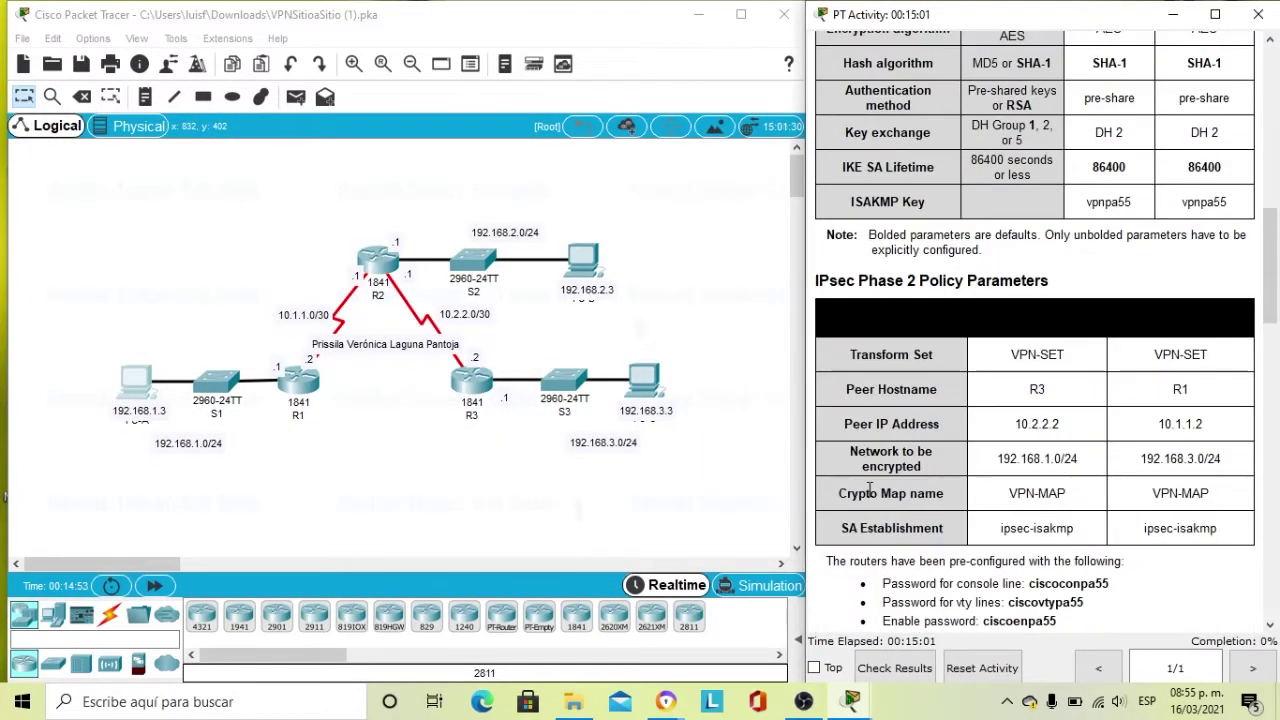
scroll(870, 495, "down", 4)
scroll(870, 495, "down", 2)
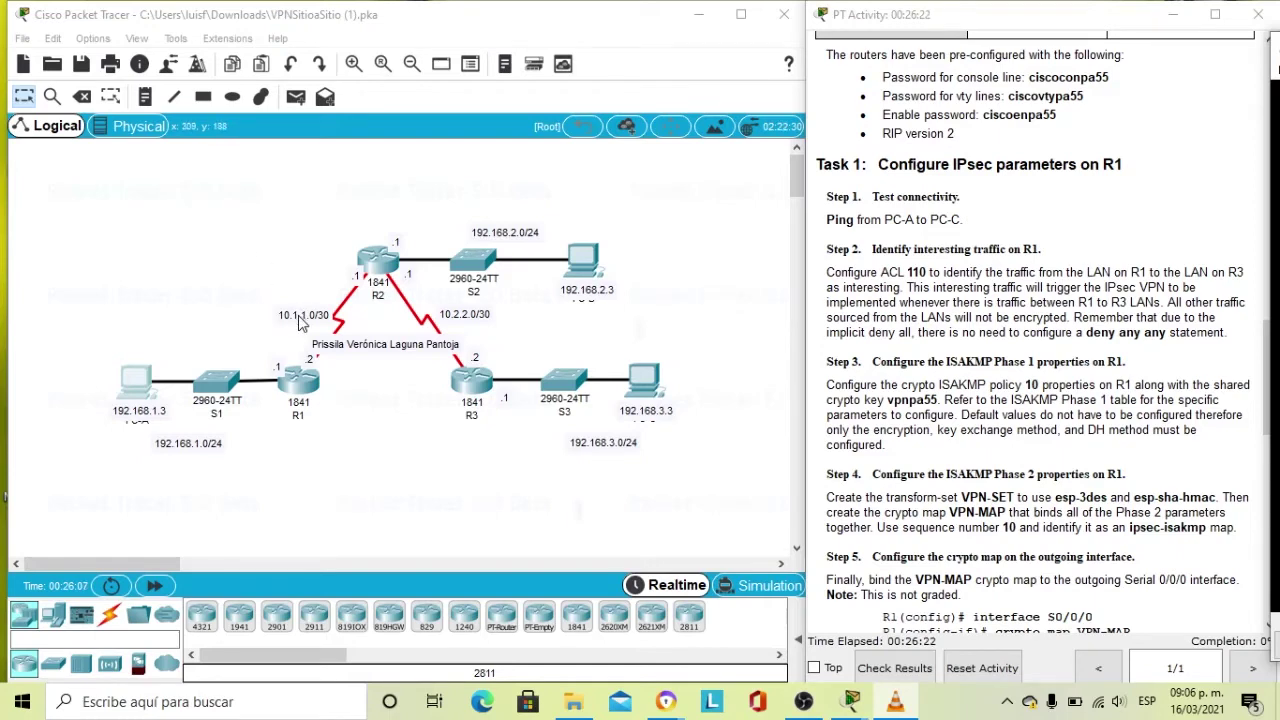
Log in to R1's CLI with the console and enable passwords, then enter configure terminal.
left_click(292, 386)
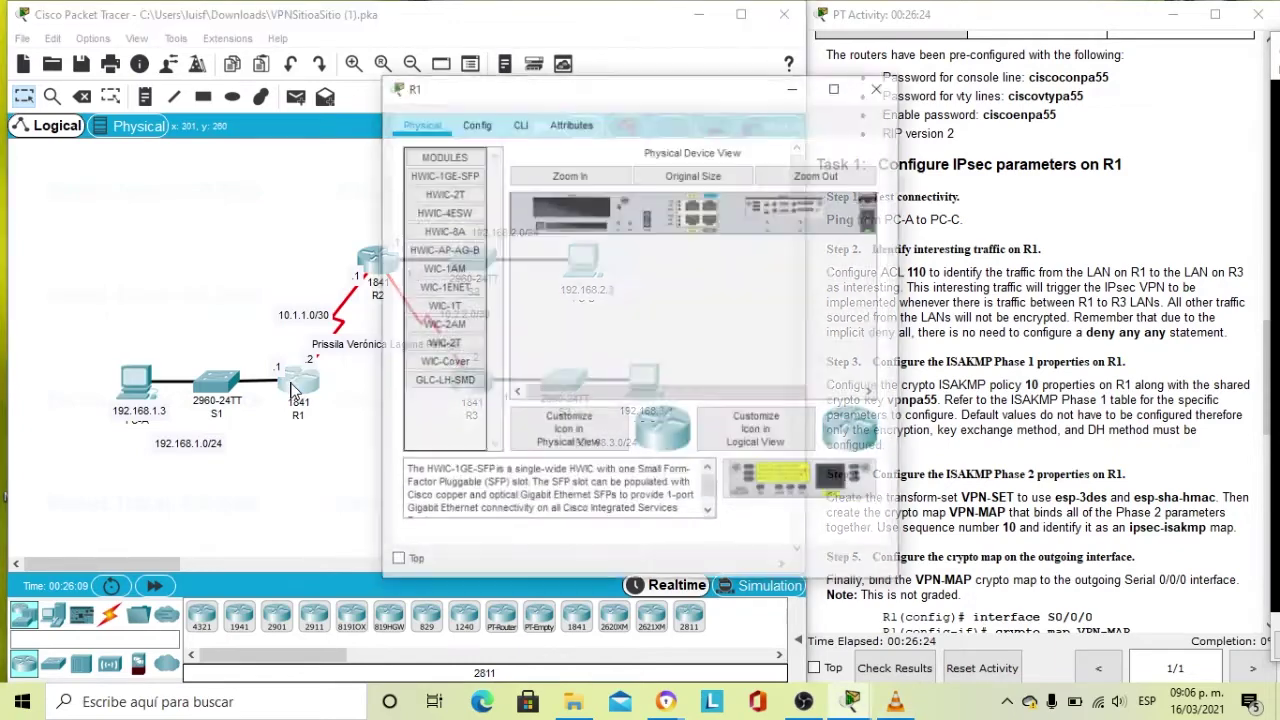
left_click(521, 127)
key("Return")
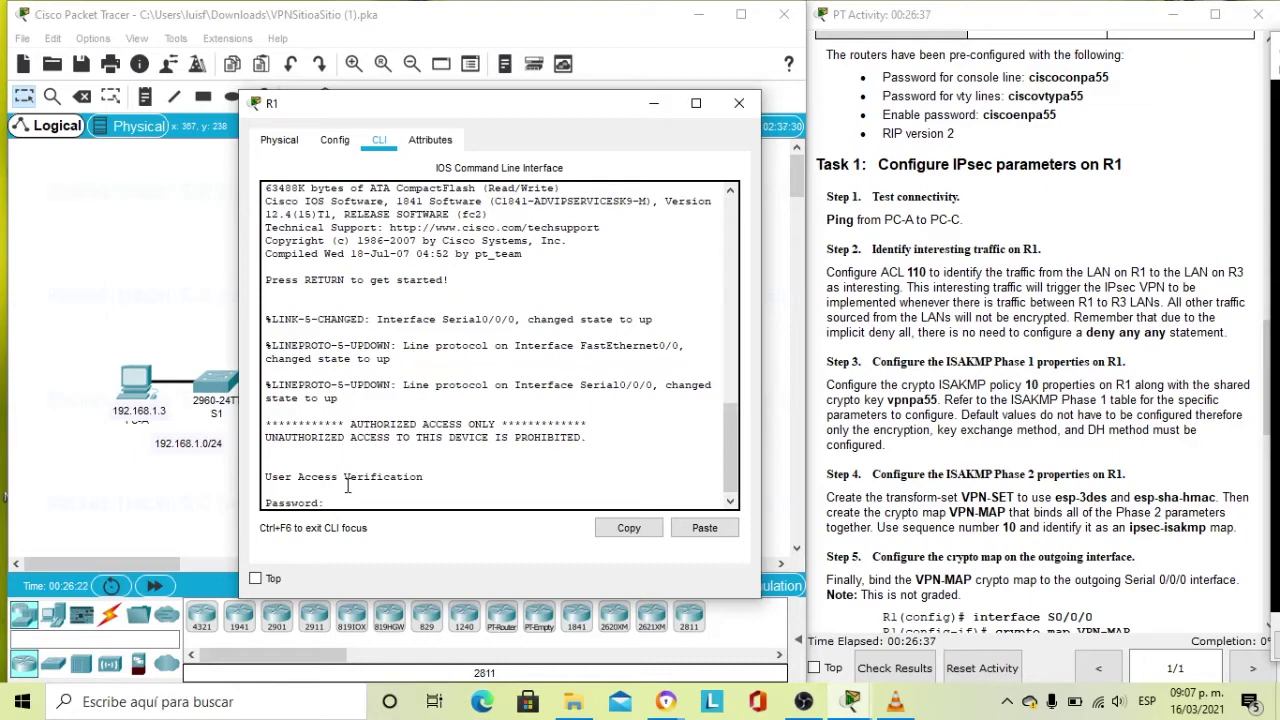
key("Return")
type("enable")
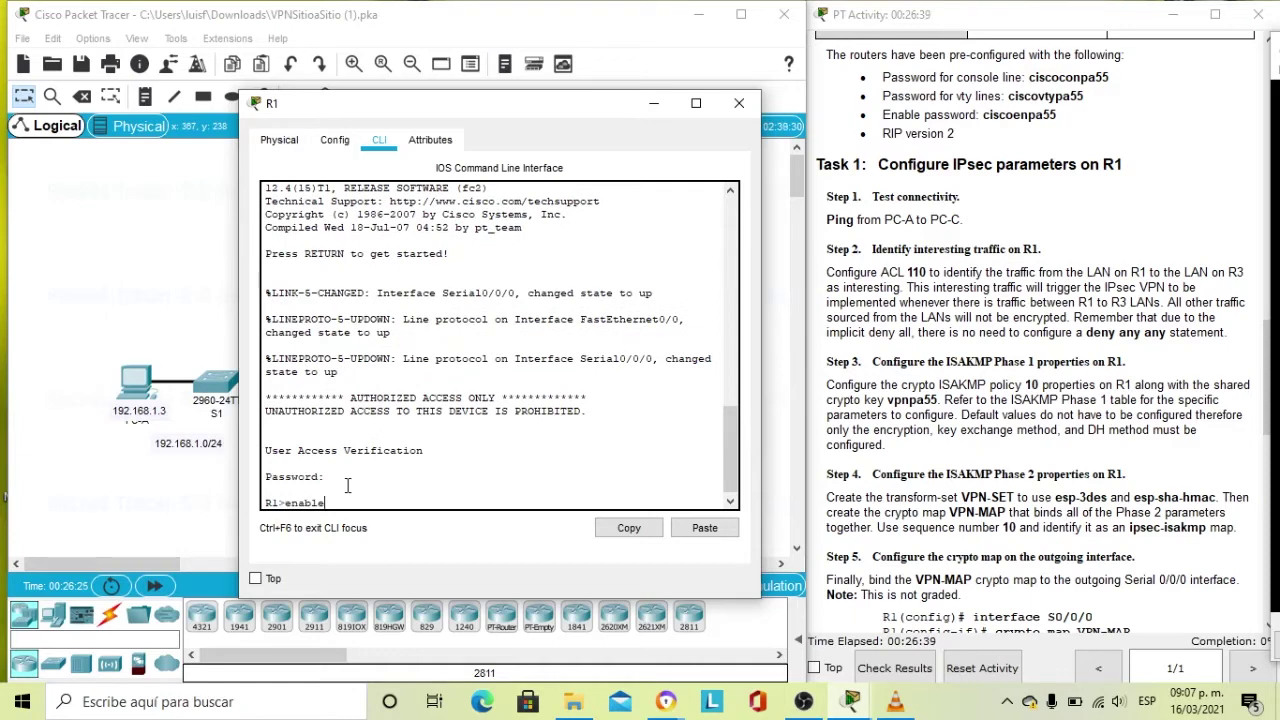
key("Return")
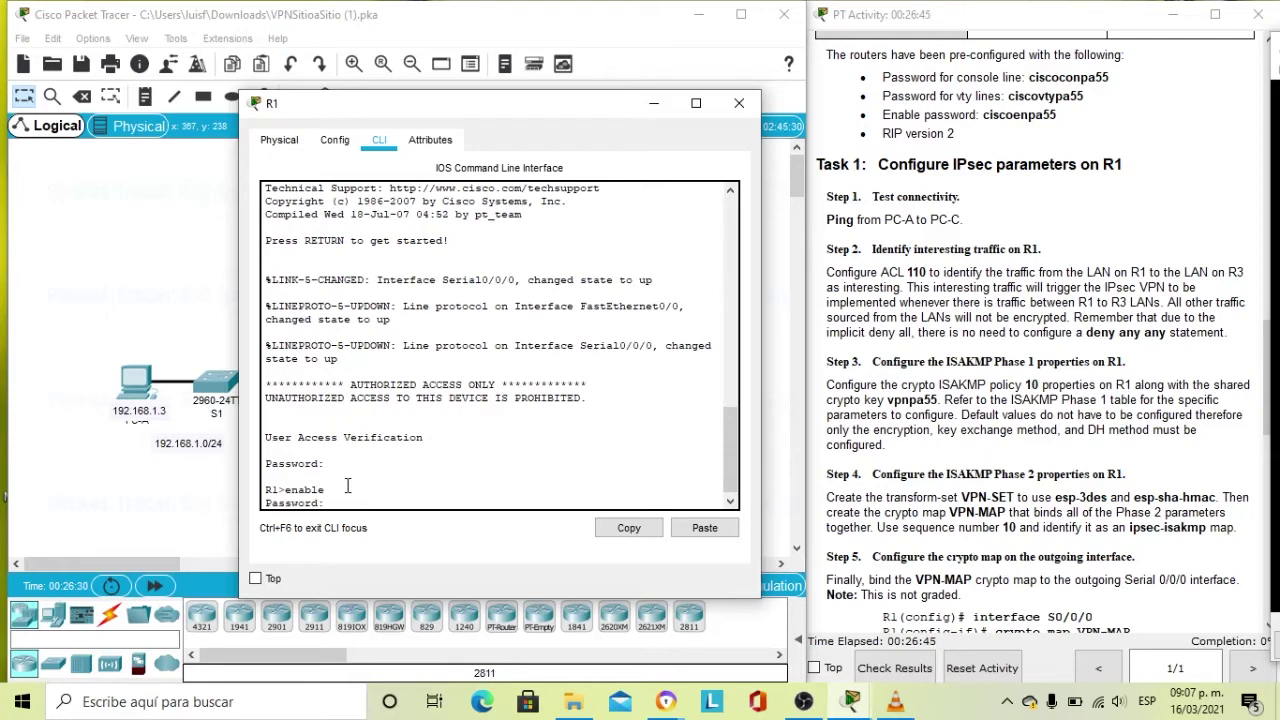
key("Return")
type("con")
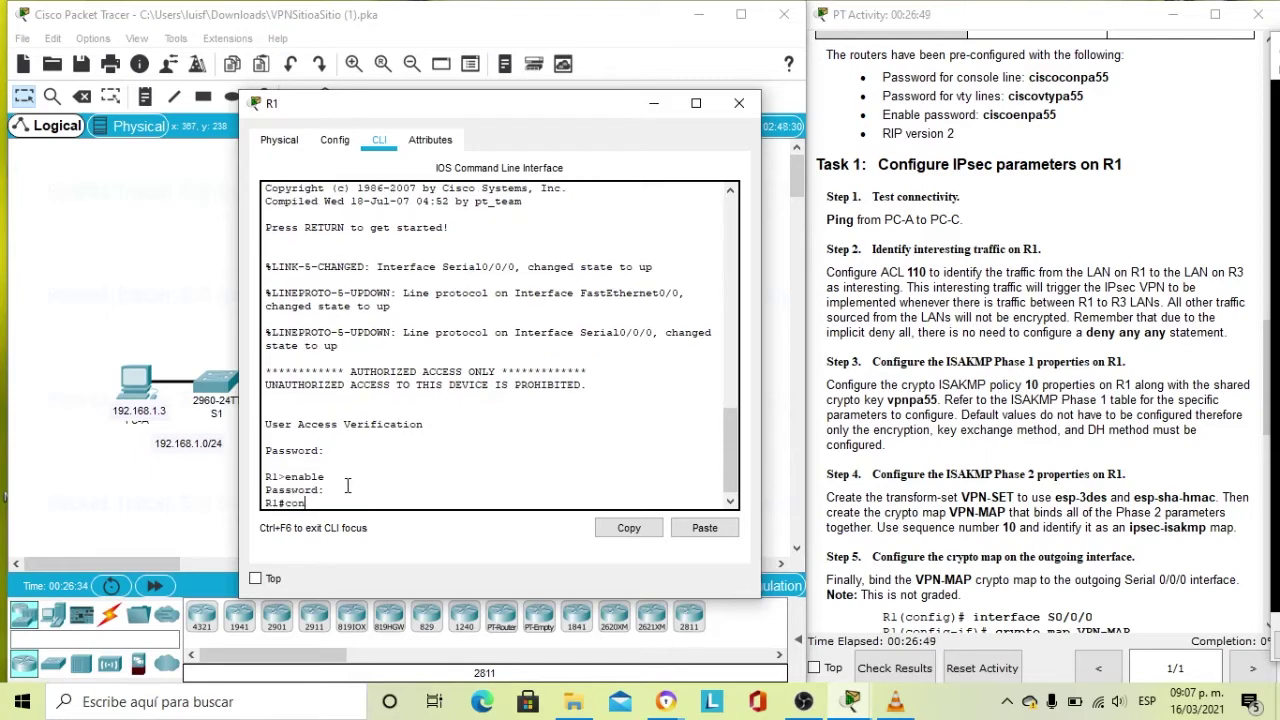
type("figure terminal")
key("Return")
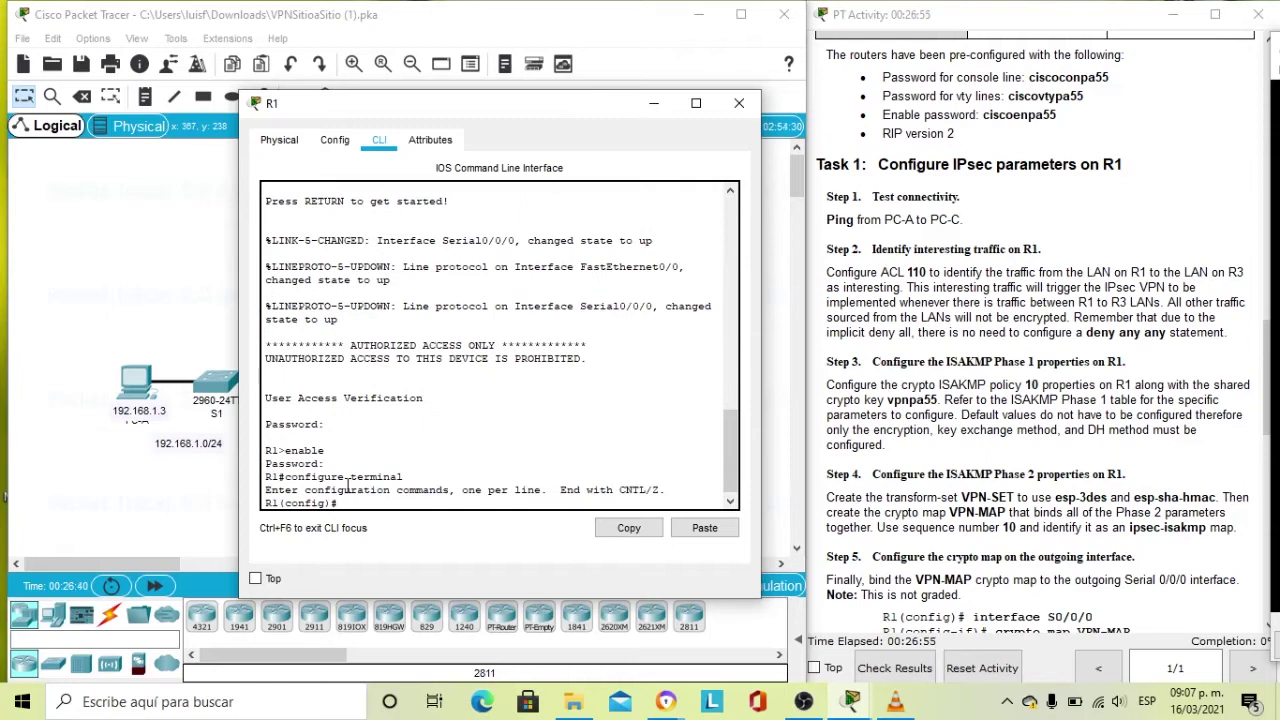
type("access-list")
Enter access-list 110 permit ip 192.168.1.0 0.0.0.255 192.168.3.0 0.0.0.255 on R1.
type("110")
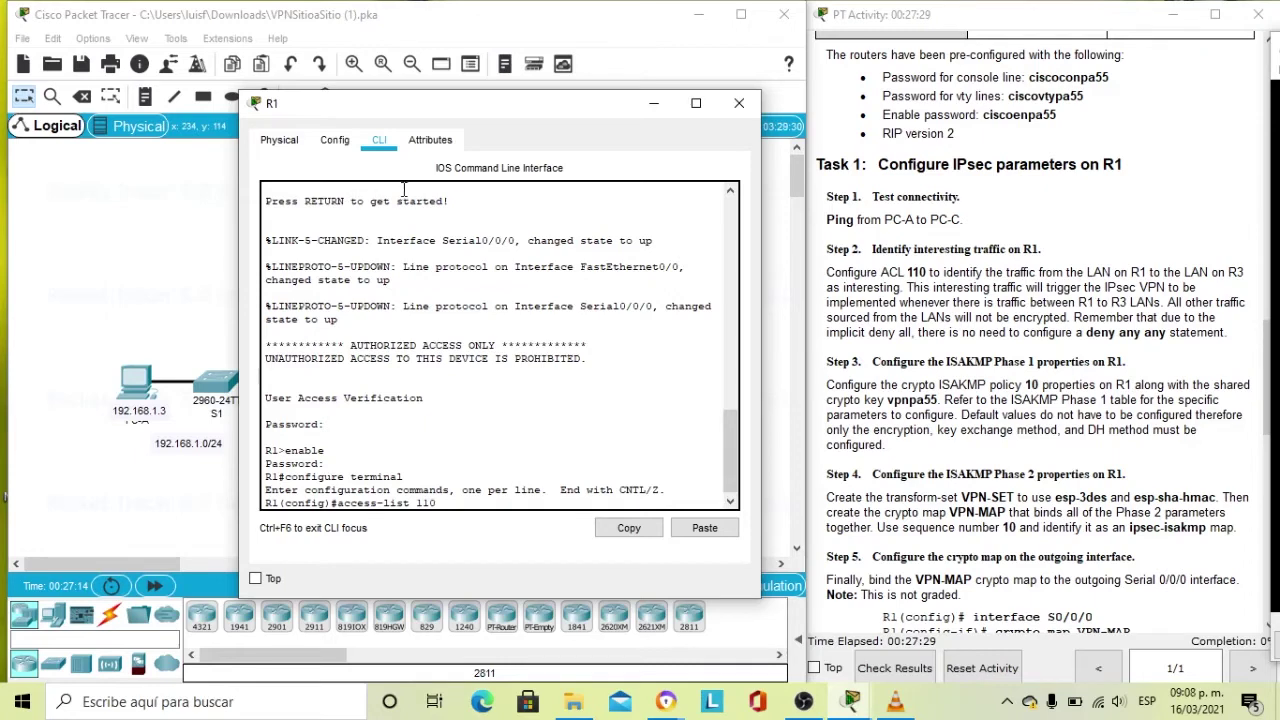
left_click_drag(551, 118, 1062, 127)
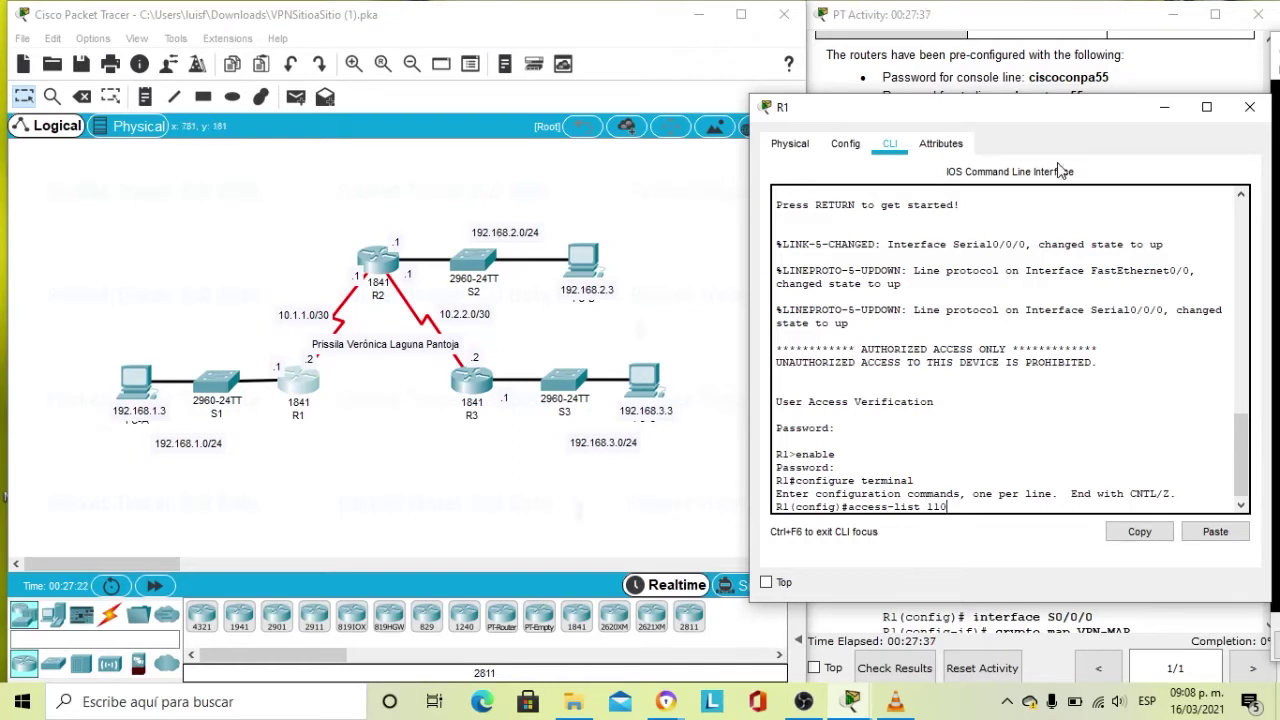
left_click_drag(914, 110, 397, 97)
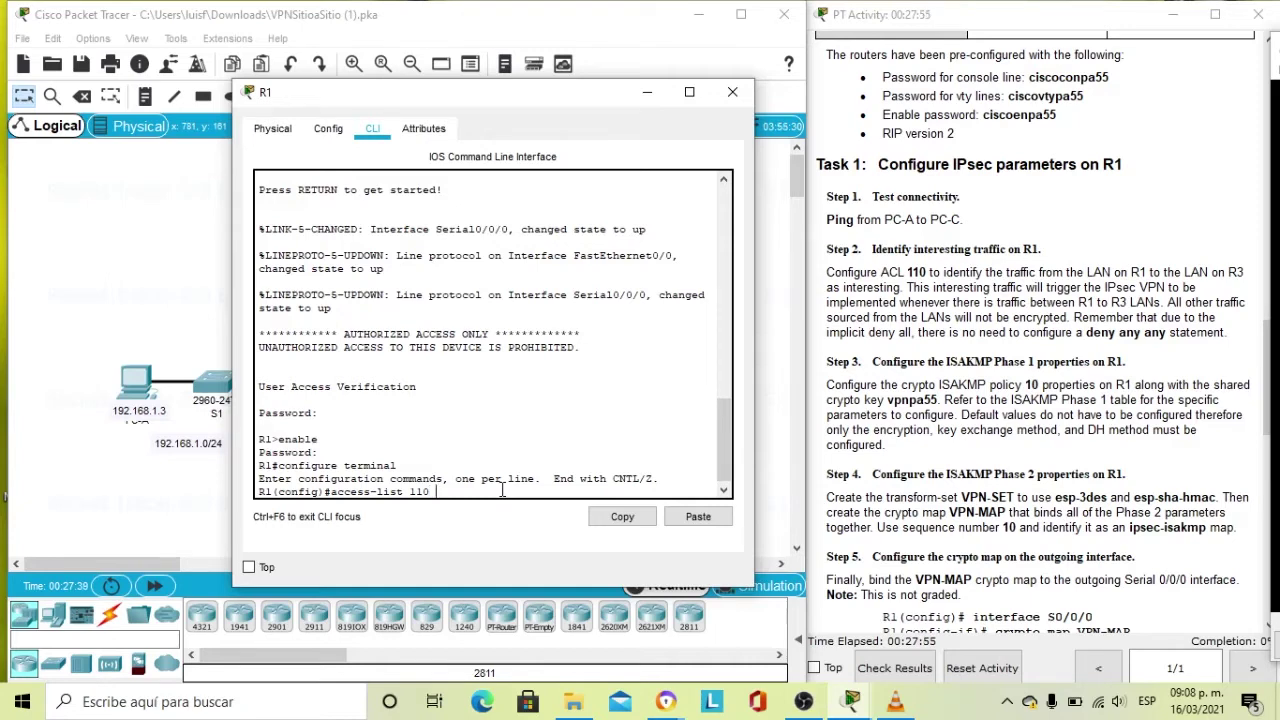
type("permit ip 192.168.1.0")
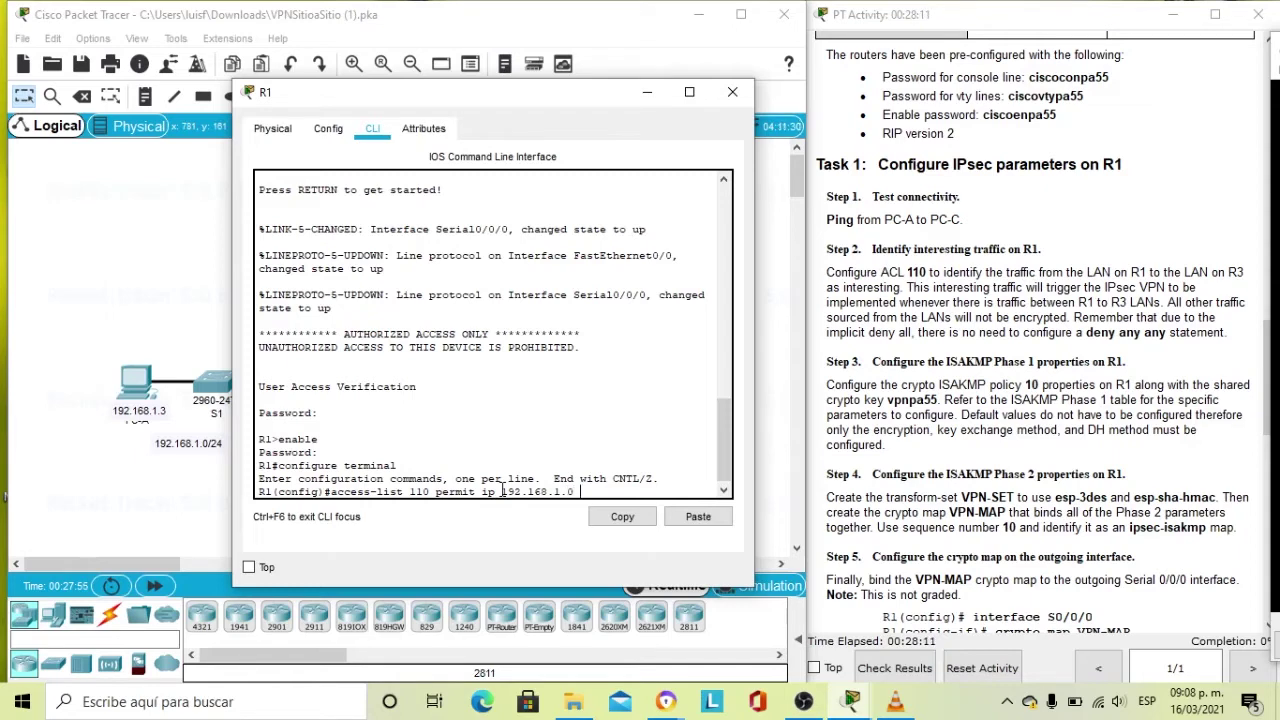
type(" 0.0.0.255 192.168.3.0")
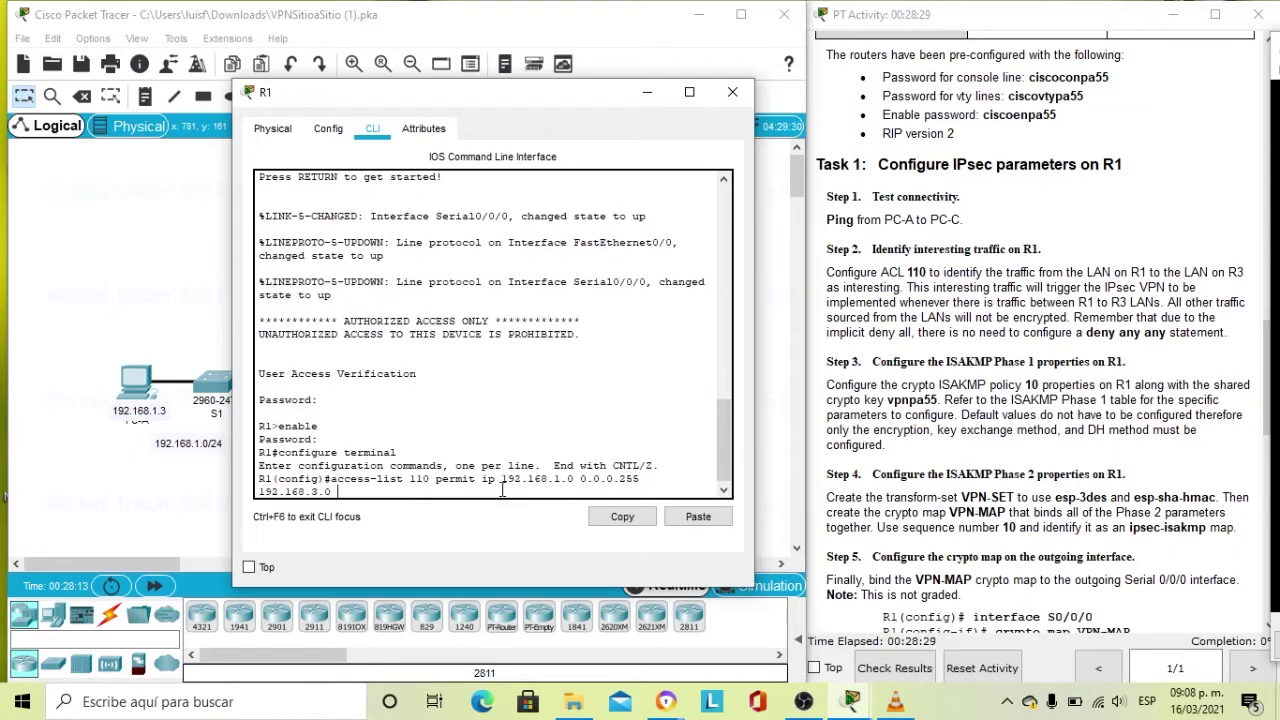
type(" 0.0.0.255")
key("Return")
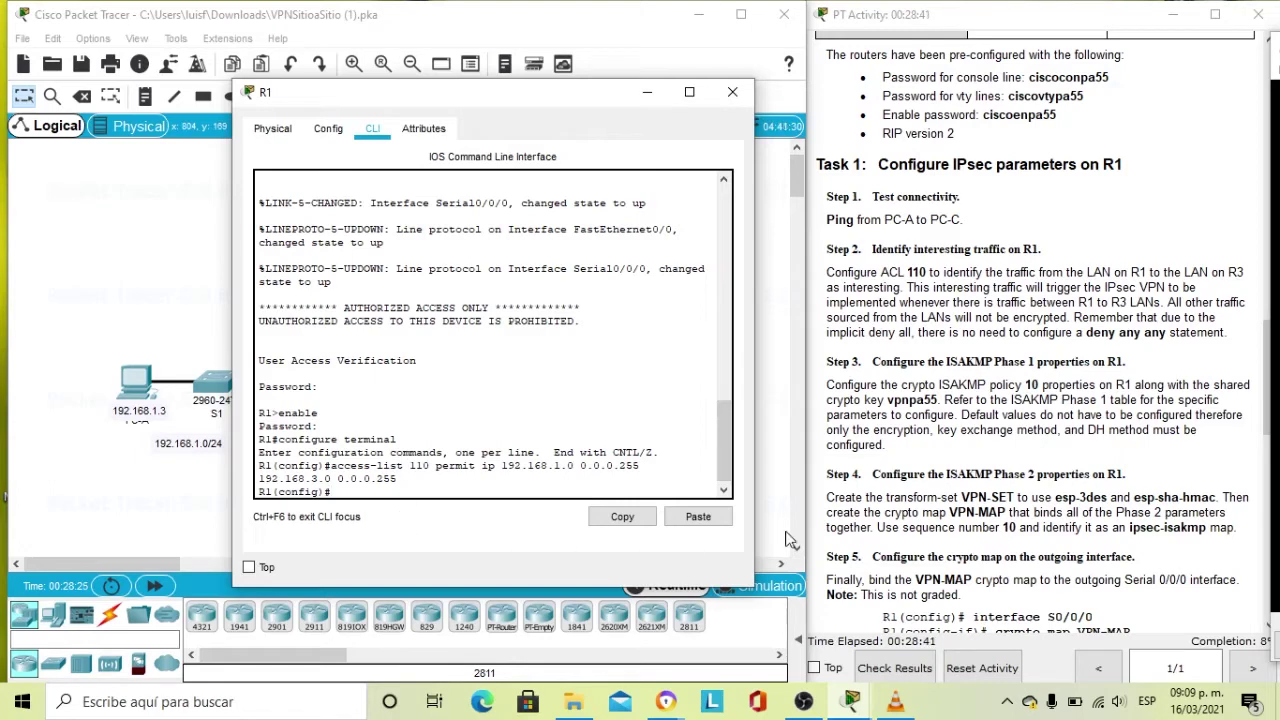
Scroll the instructions down to Task 2 and review the R1 and R3 IPsec steps.
scroll(878, 280, "down", 3)
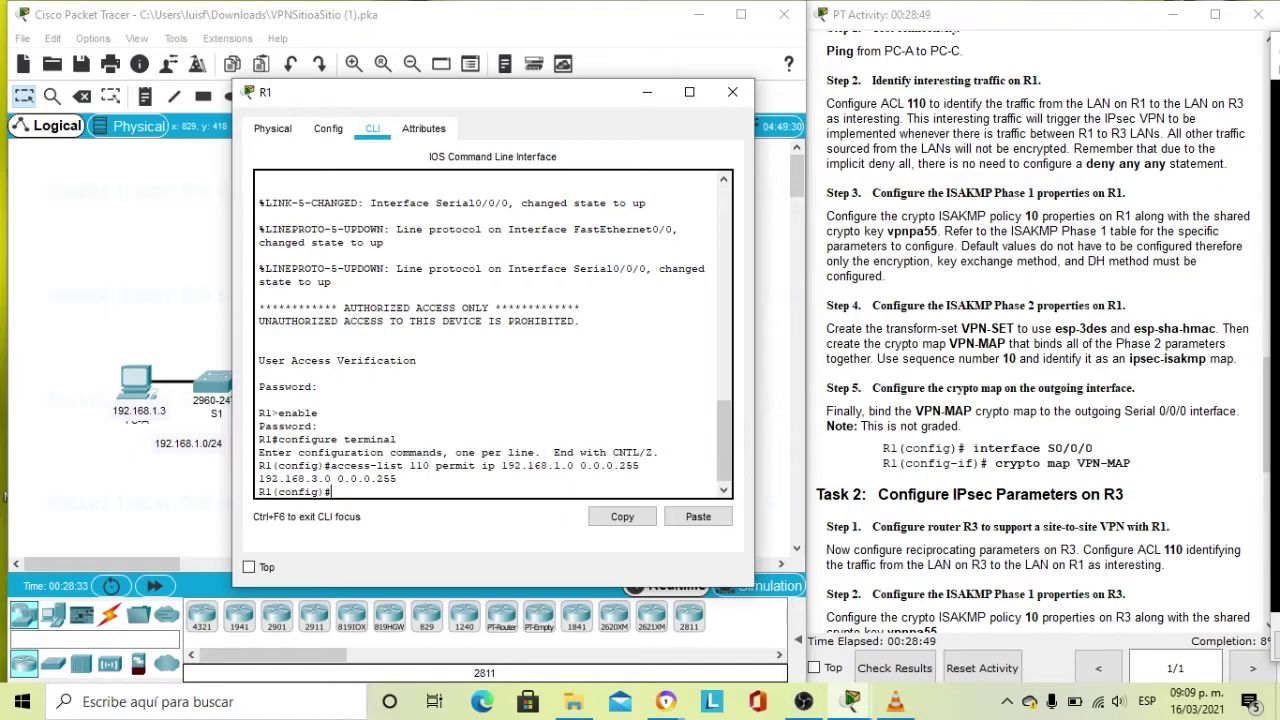
left_click(984, 370)
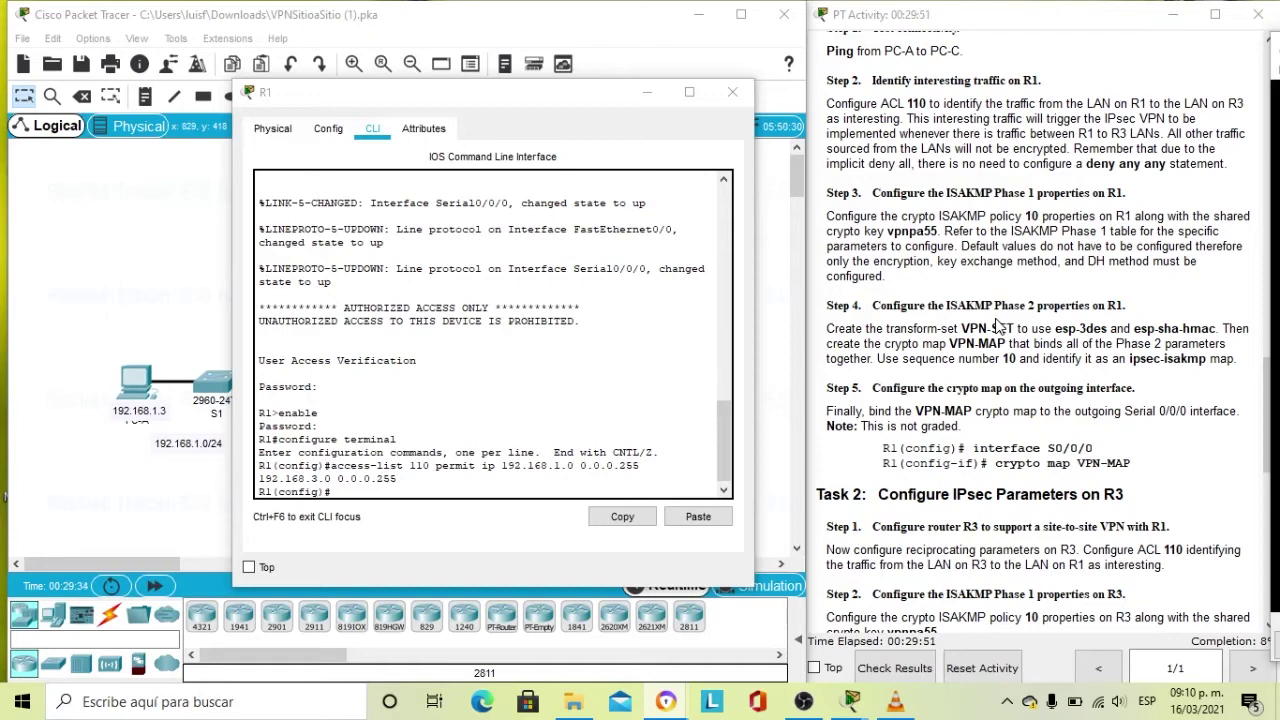
scroll(975, 325, "down", 2)
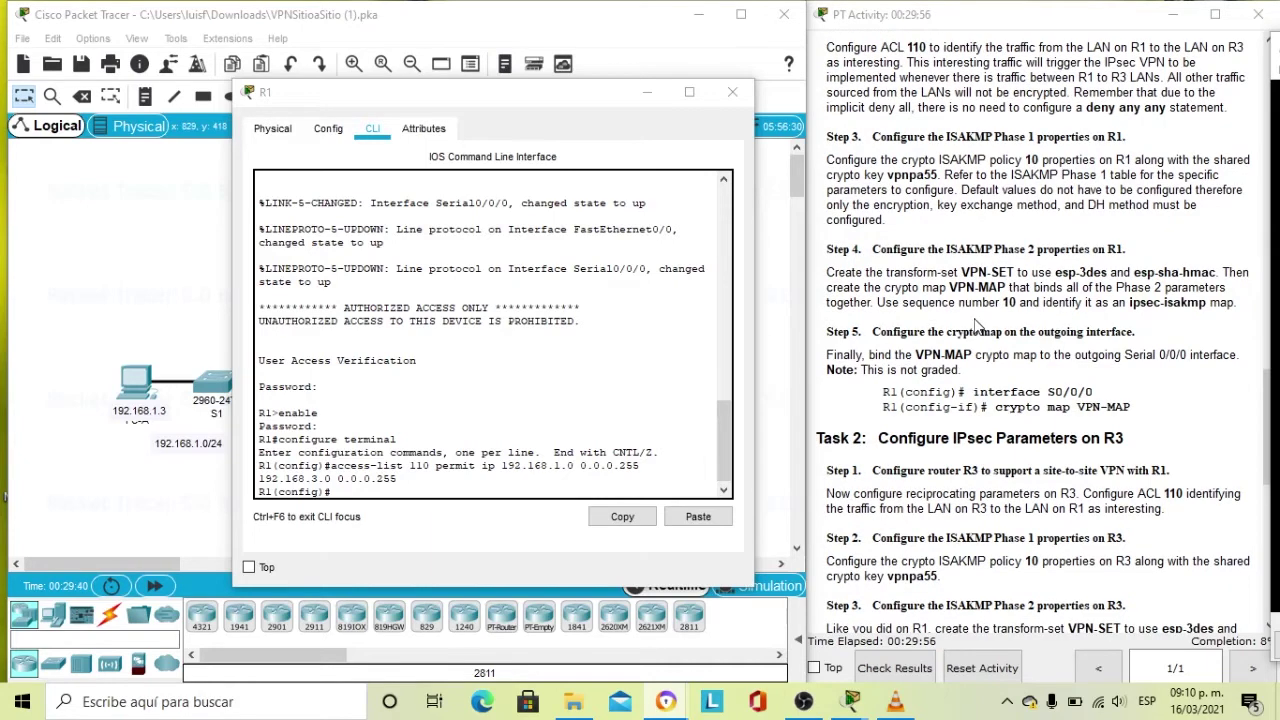
scroll(977, 327, "up", 3)
scroll(977, 327, "down", 1)
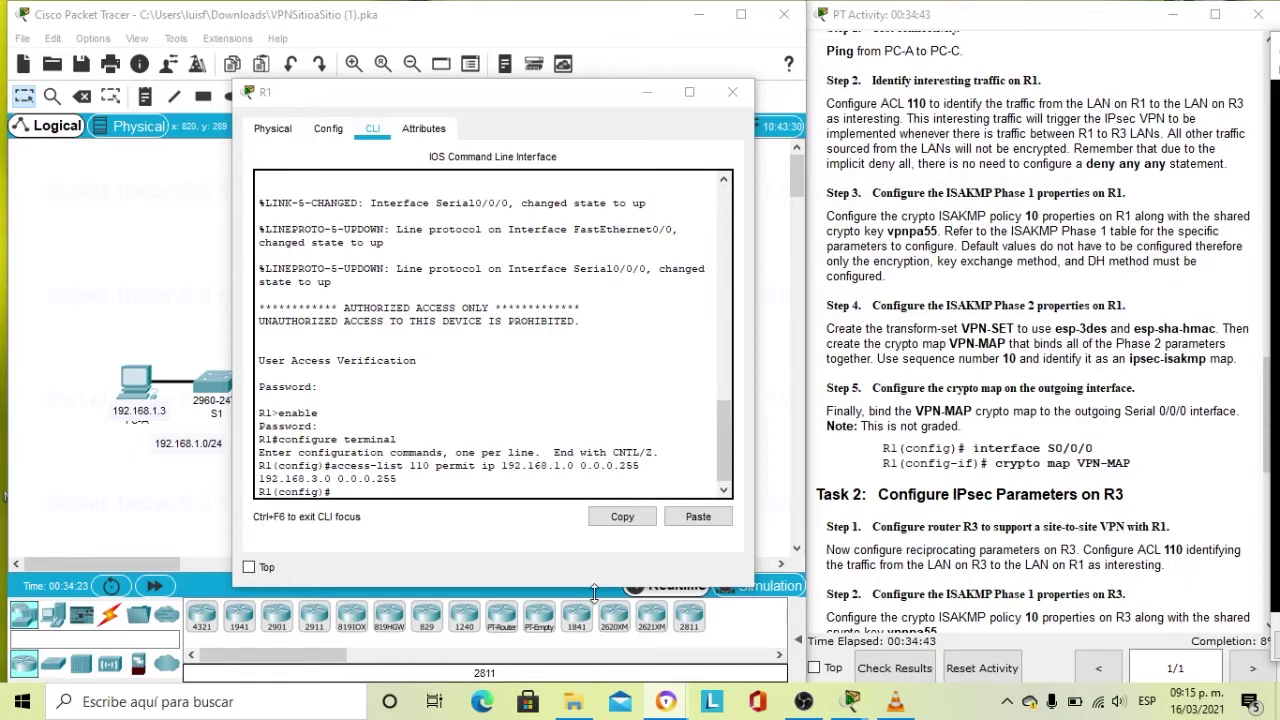
Enter crypto isakmp policy 10 at R1's global configuration prompt.
left_click(380, 497)
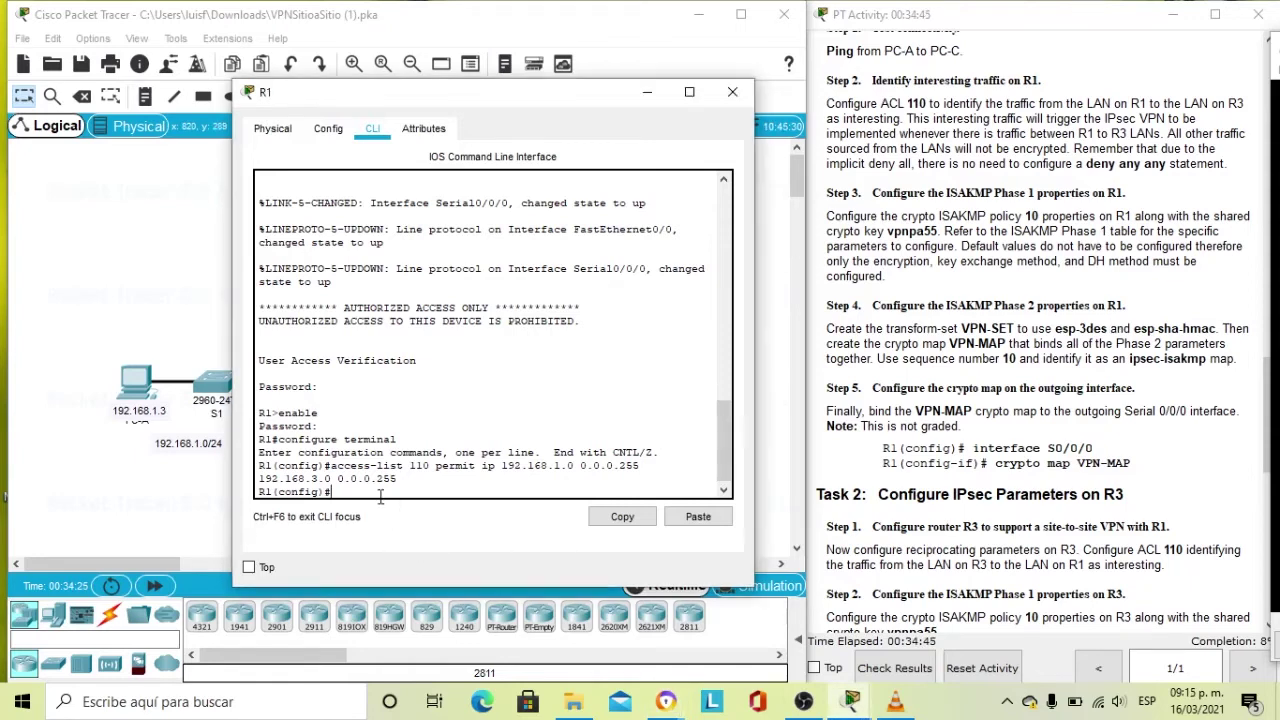
type("crypto isakmp policy")
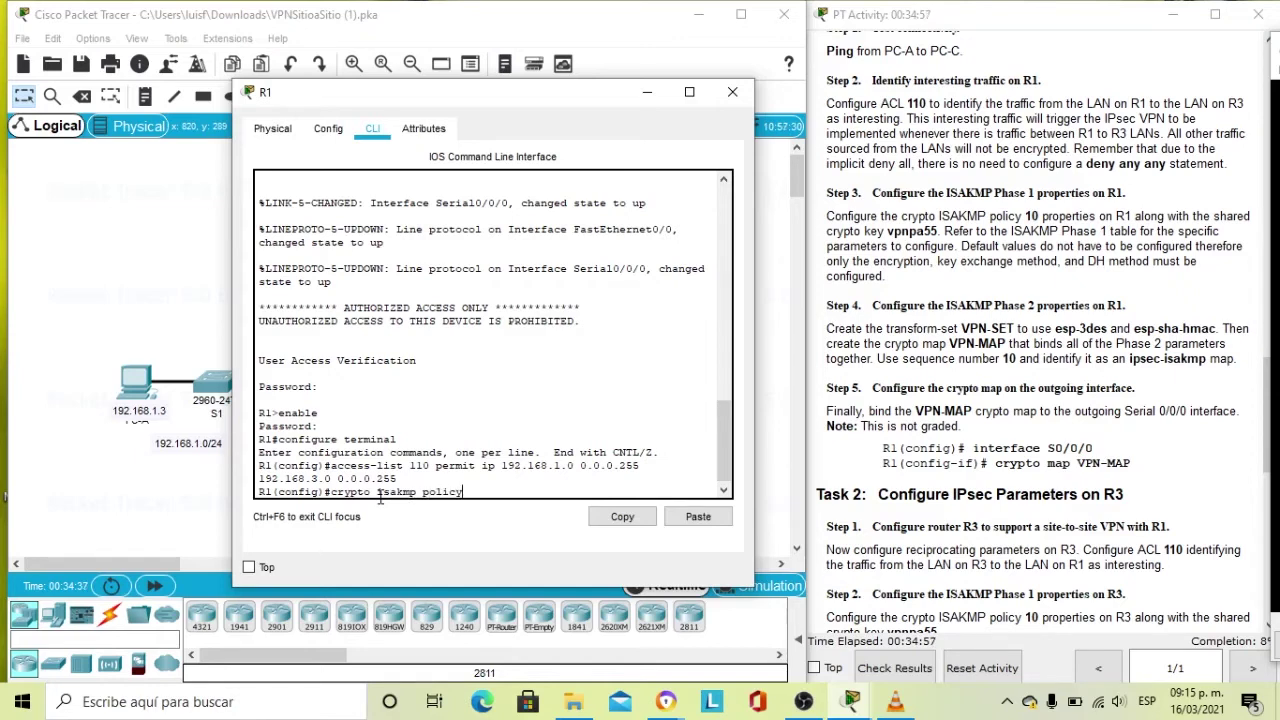
type(" 10")
key("Return")
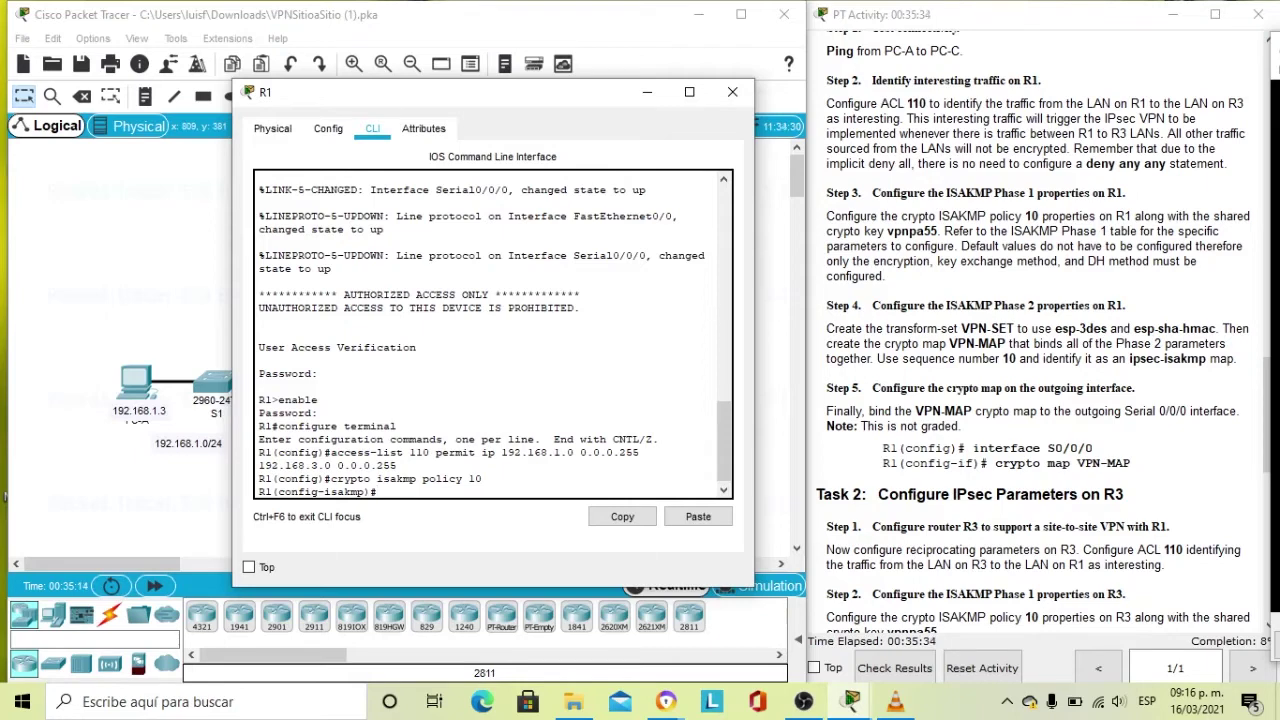
type("encryption aes")
Set ISAKMP policy 10 to encryption aes, authentication pre-share and group 2.
key("Return")
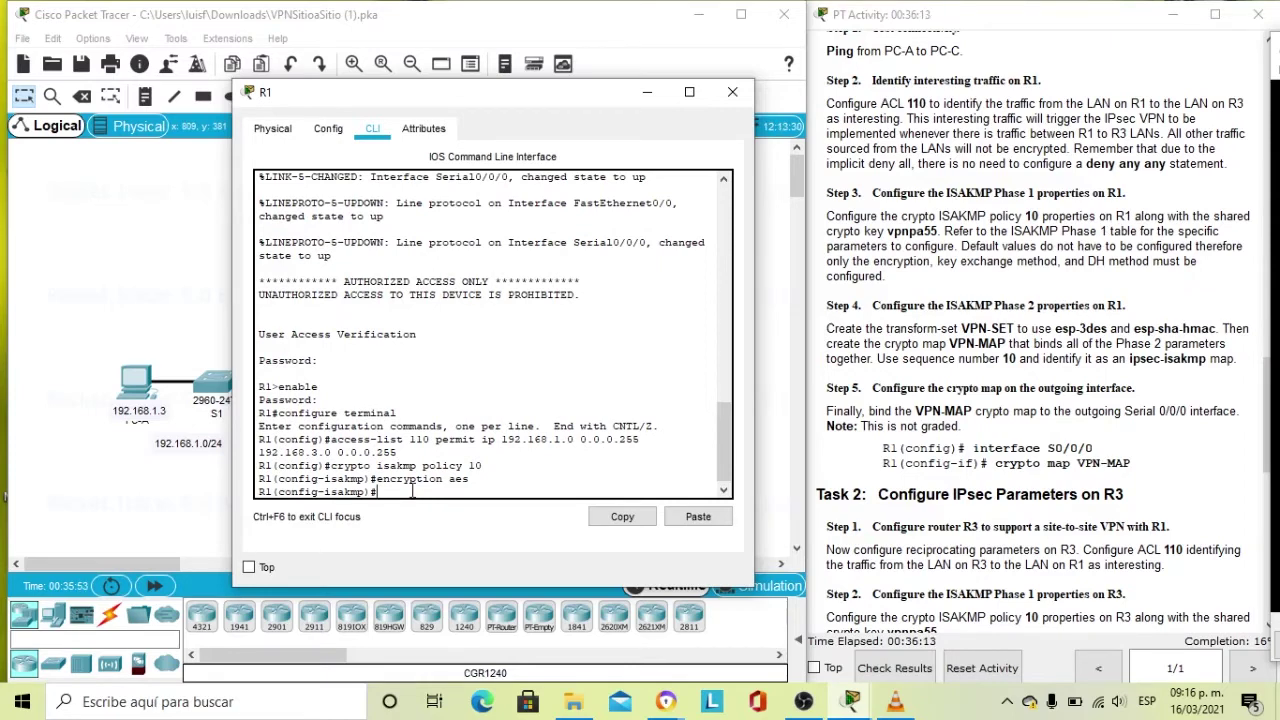
type("authentication pre-shared")
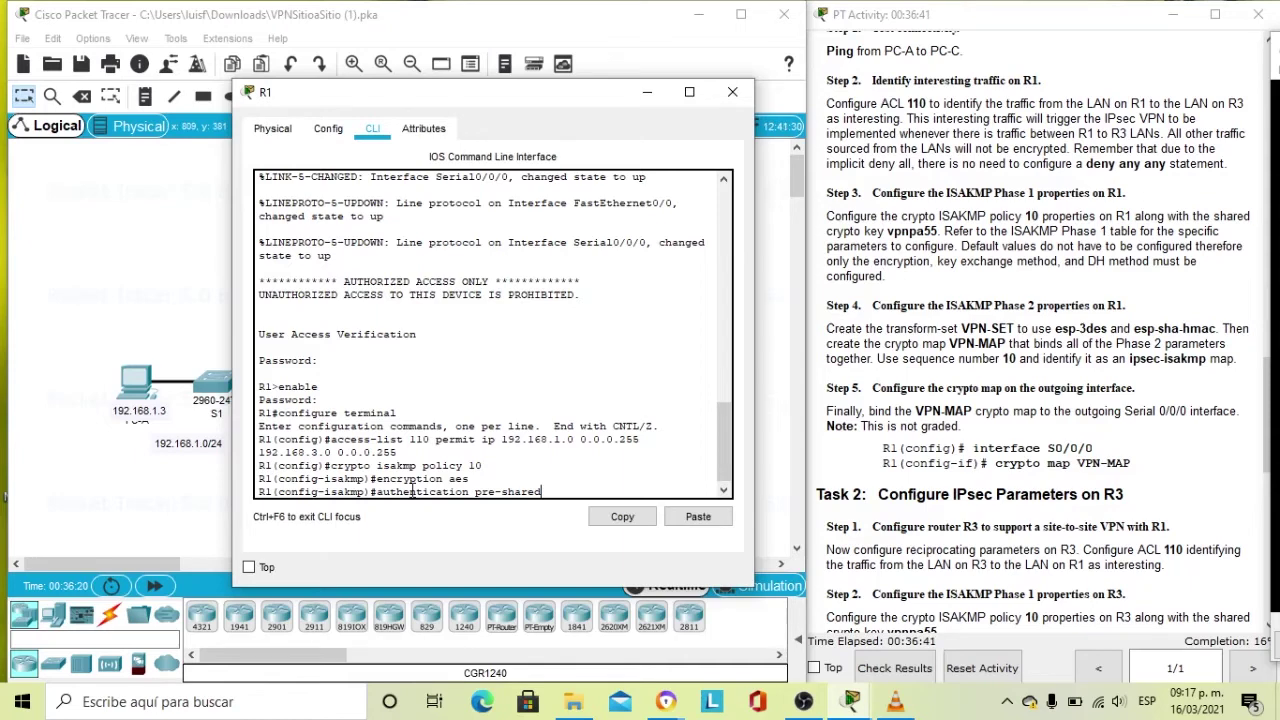
key("BackSpace")
key("Return")
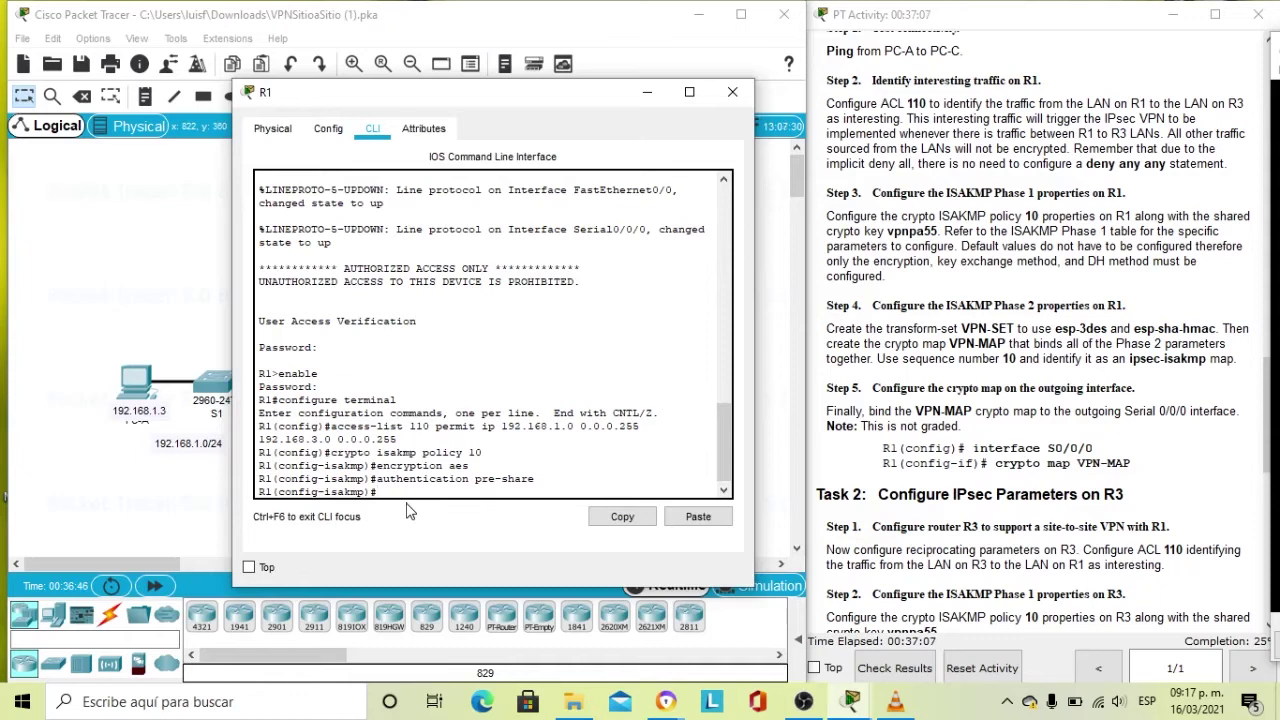
type("group 2")
key("Return")
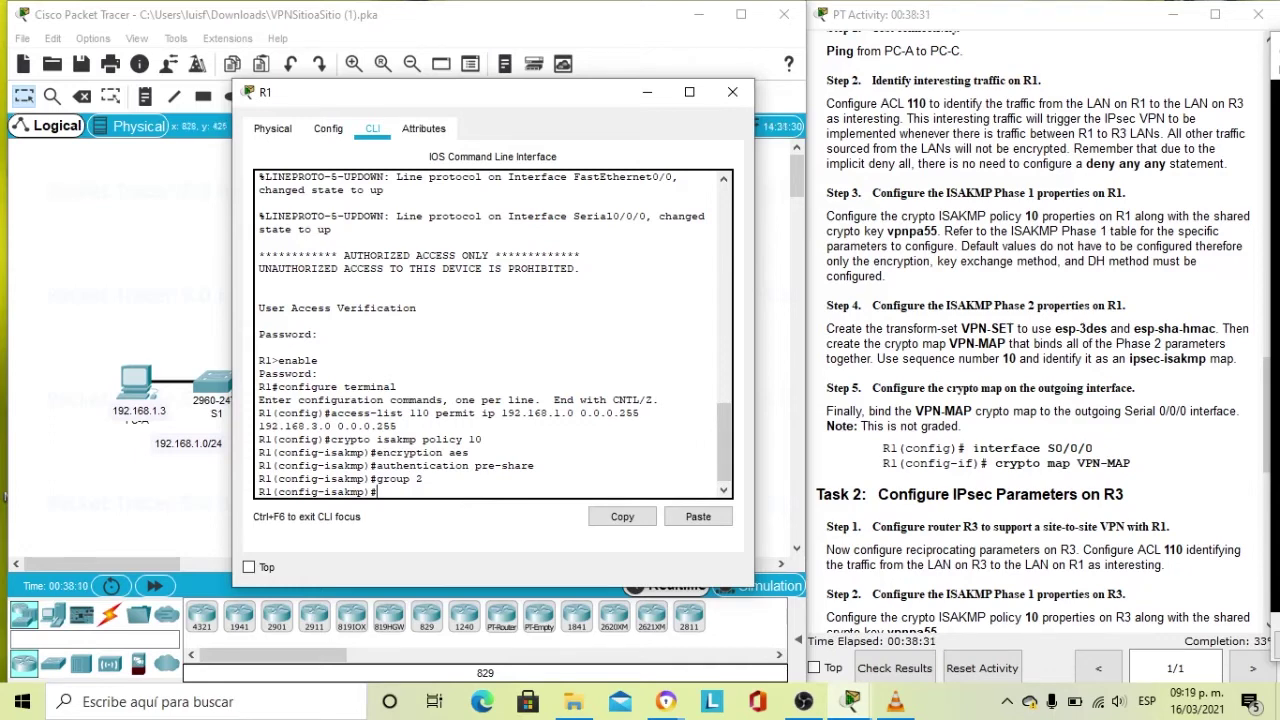
Check Step 3 in the instructions, then exit ISAKMP policy mode on R1.
left_click(1058, 260)
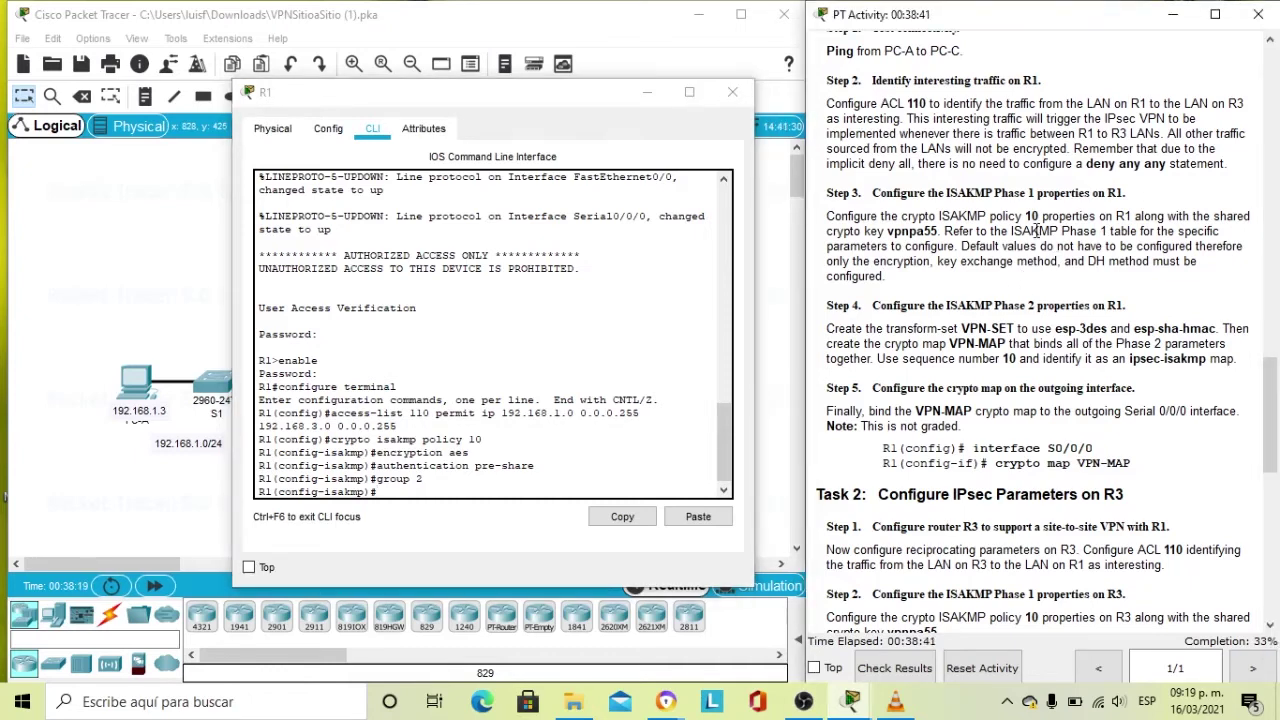
mouse_move(916, 262)
left_mouse_down()
mouse_move(873, 264)
mouse_move(925, 263)
left_mouse_up()
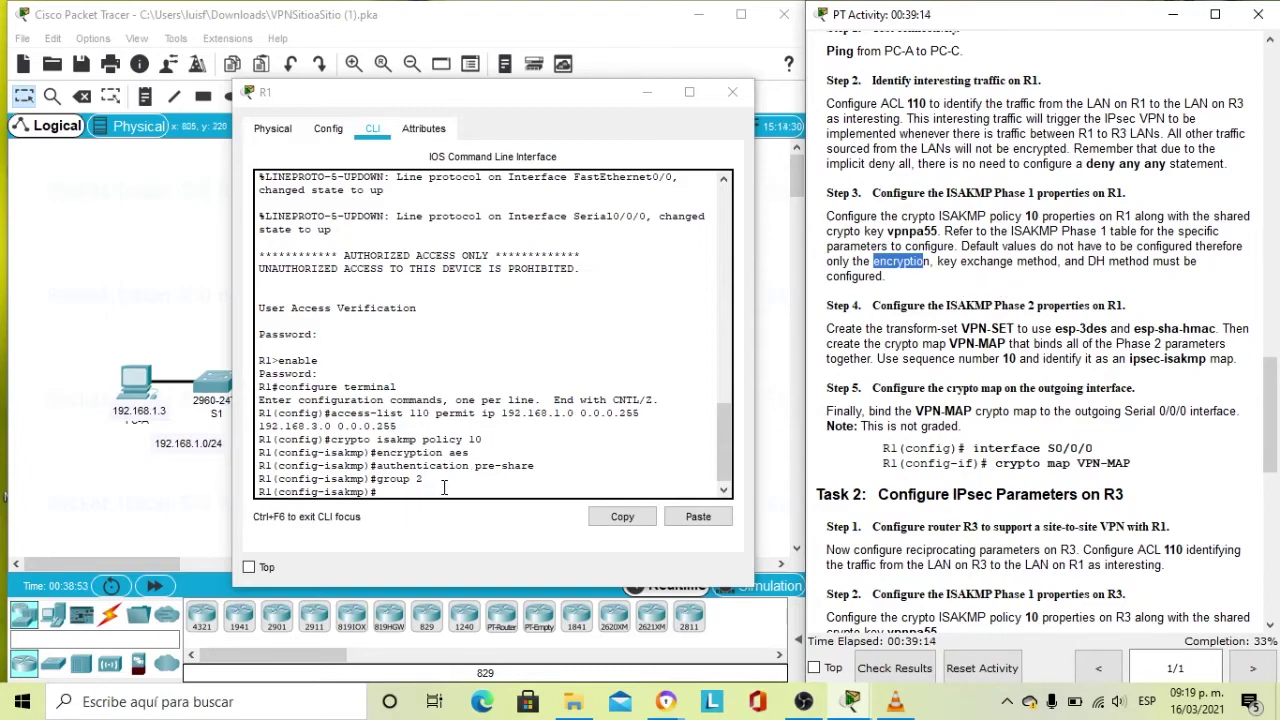
left_click(410, 492)
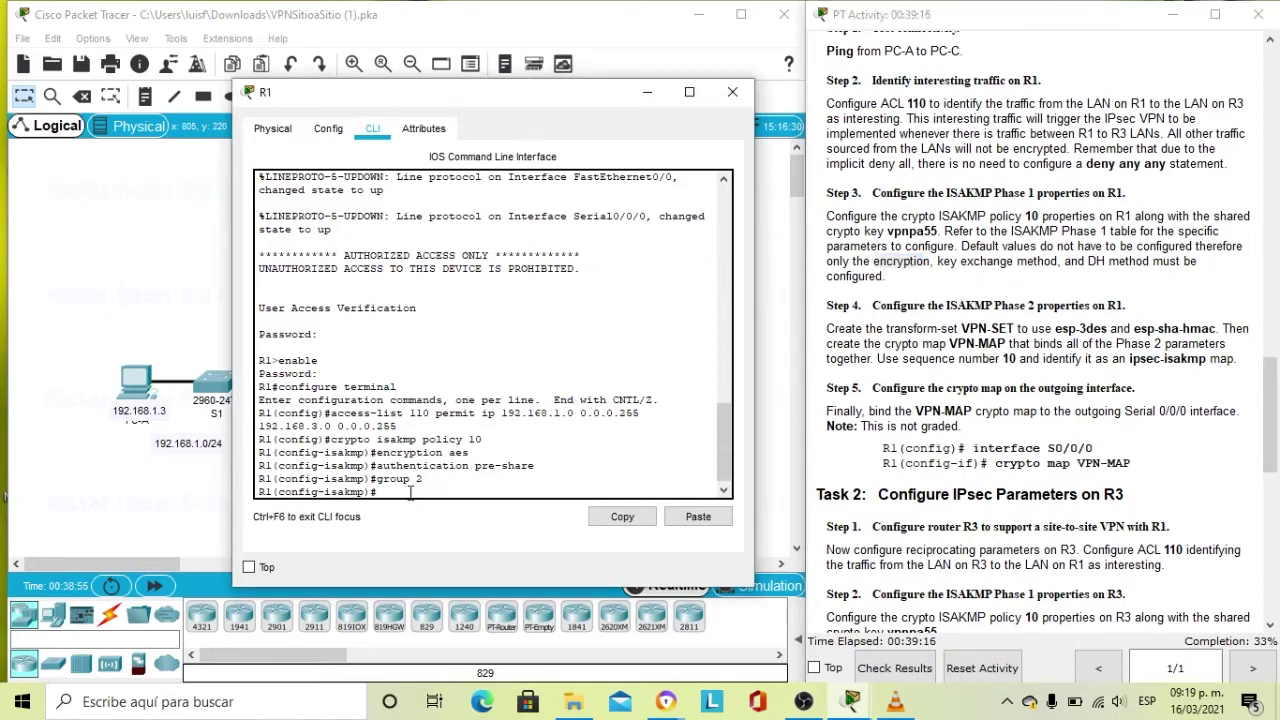
type("exit")
key("Return")
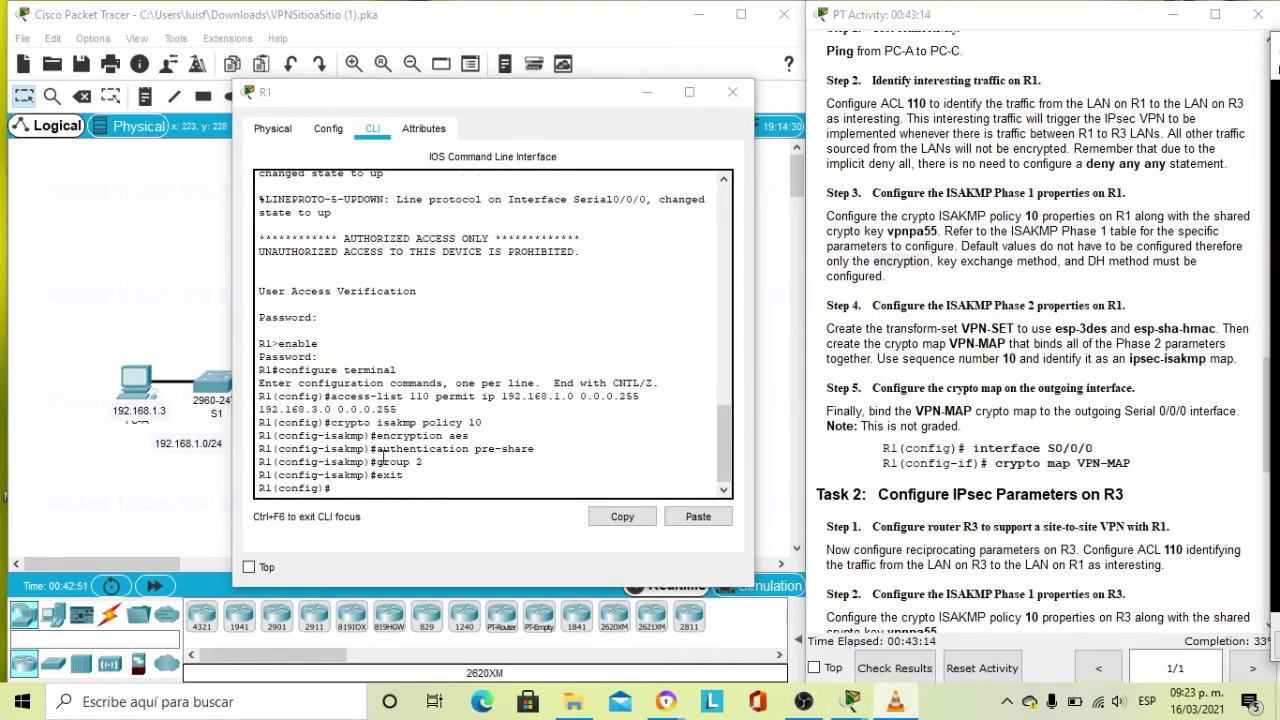
Type R1's crypto isakmp pre-shared key command for peer address 10.2.2.2, without running it.
left_click(351, 493)
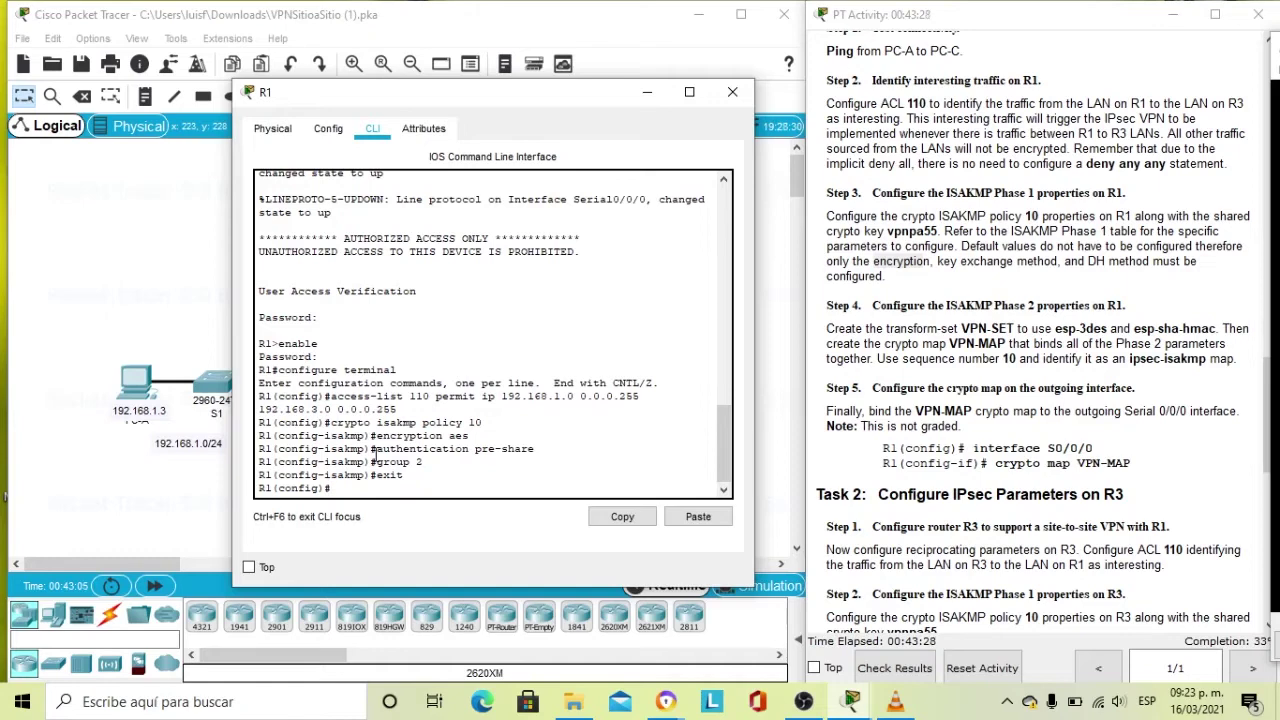
type("cry")
type("pto isakmp")
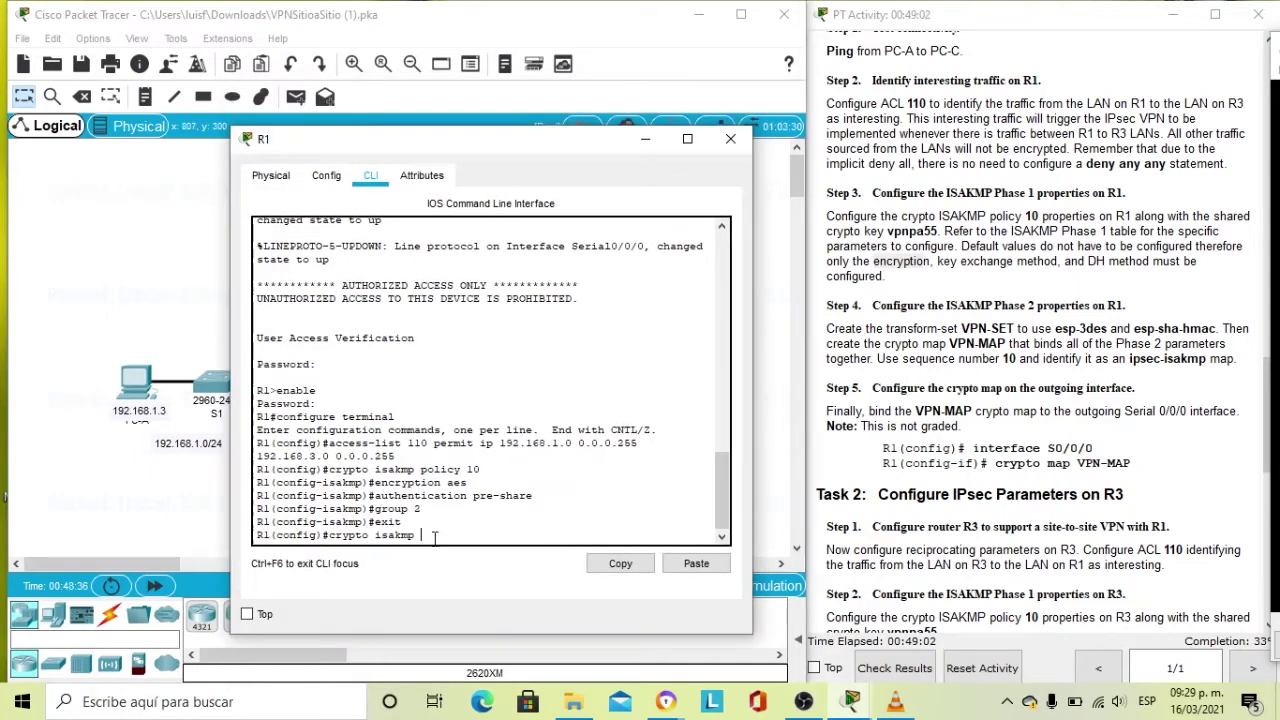
type("vpnpa55")
type("adre")
key("BackSpace")
key("BackSpace")
type("dress ")
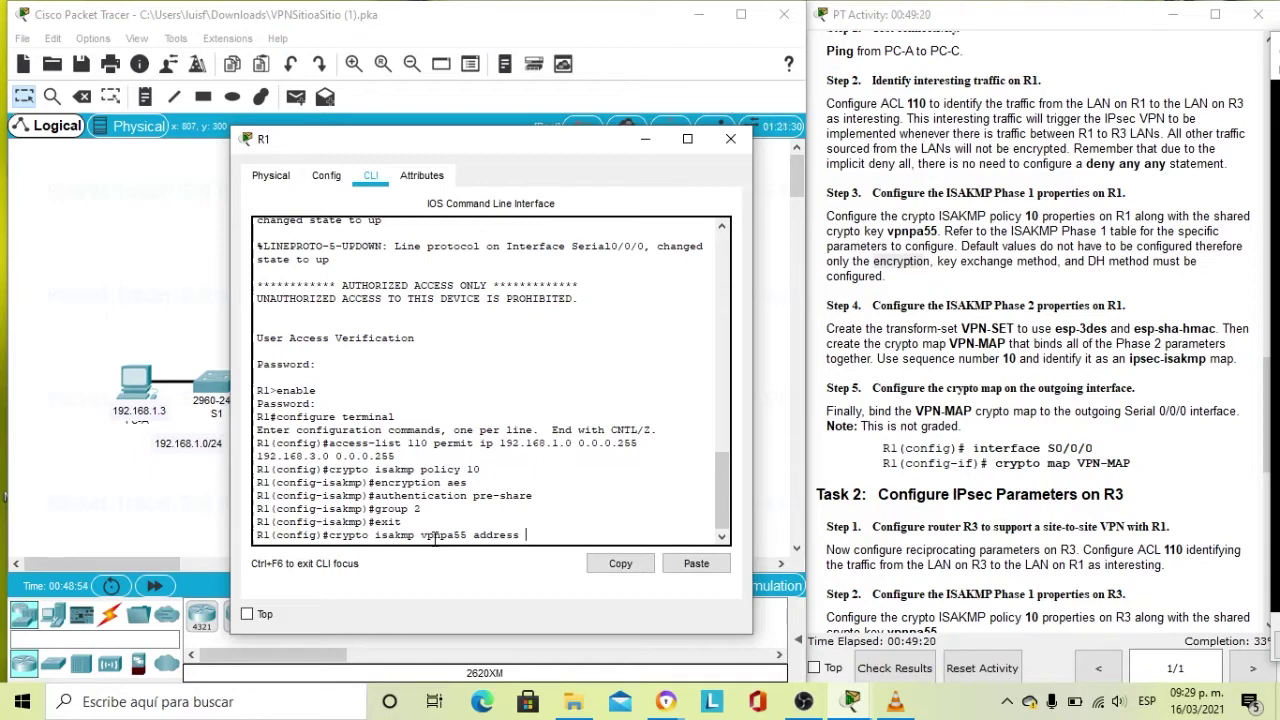
type("10.2.2.2")
left_click_drag(515, 142, 1015, 195)
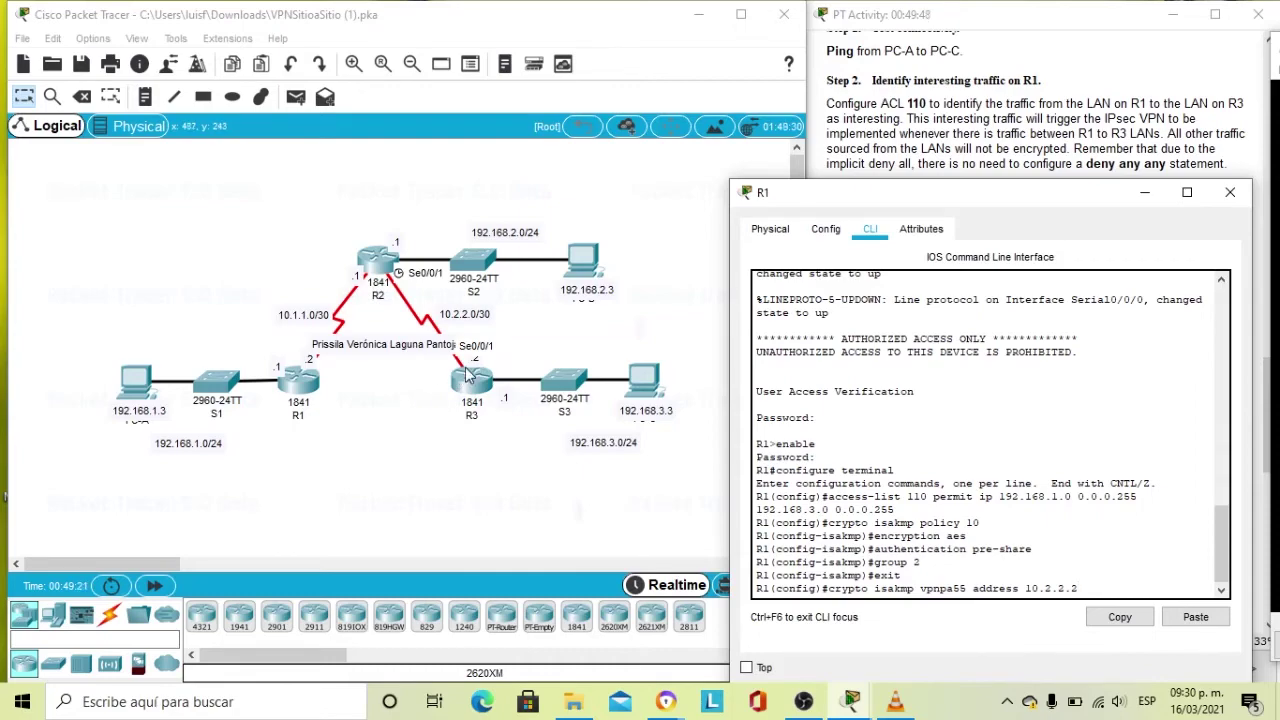
left_click_drag(950, 204, 478, 135)
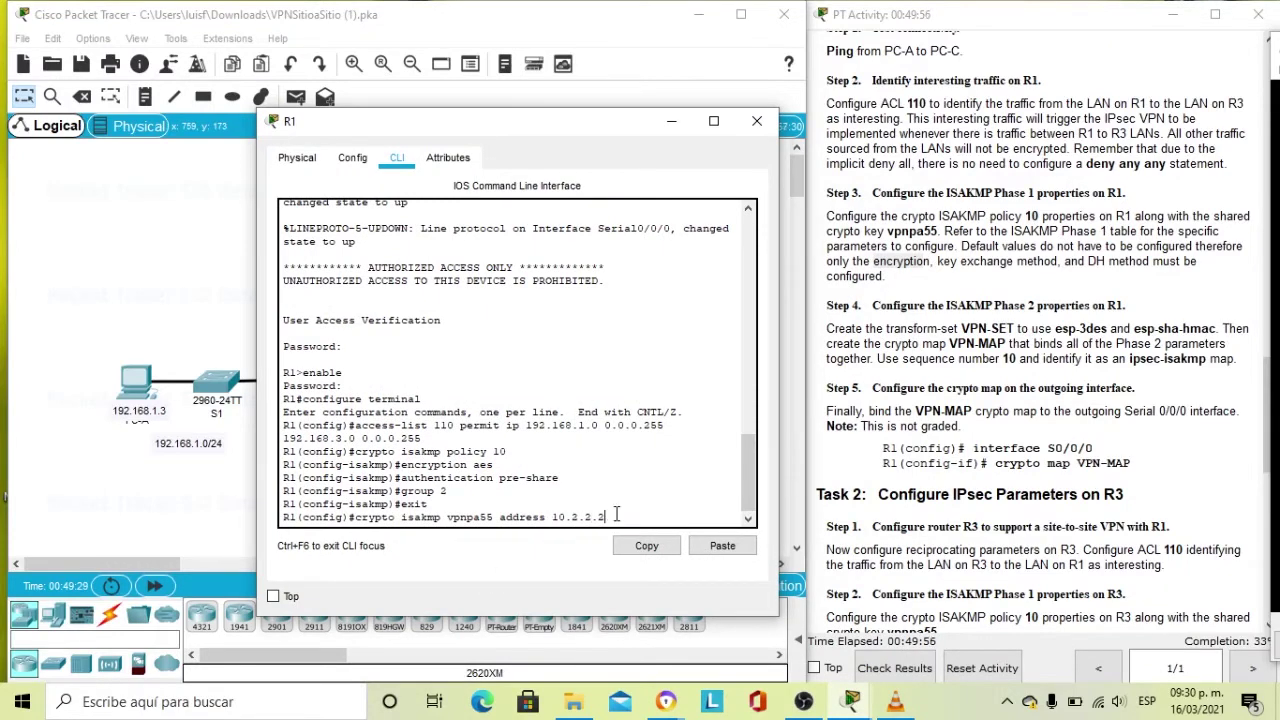
key("Return")
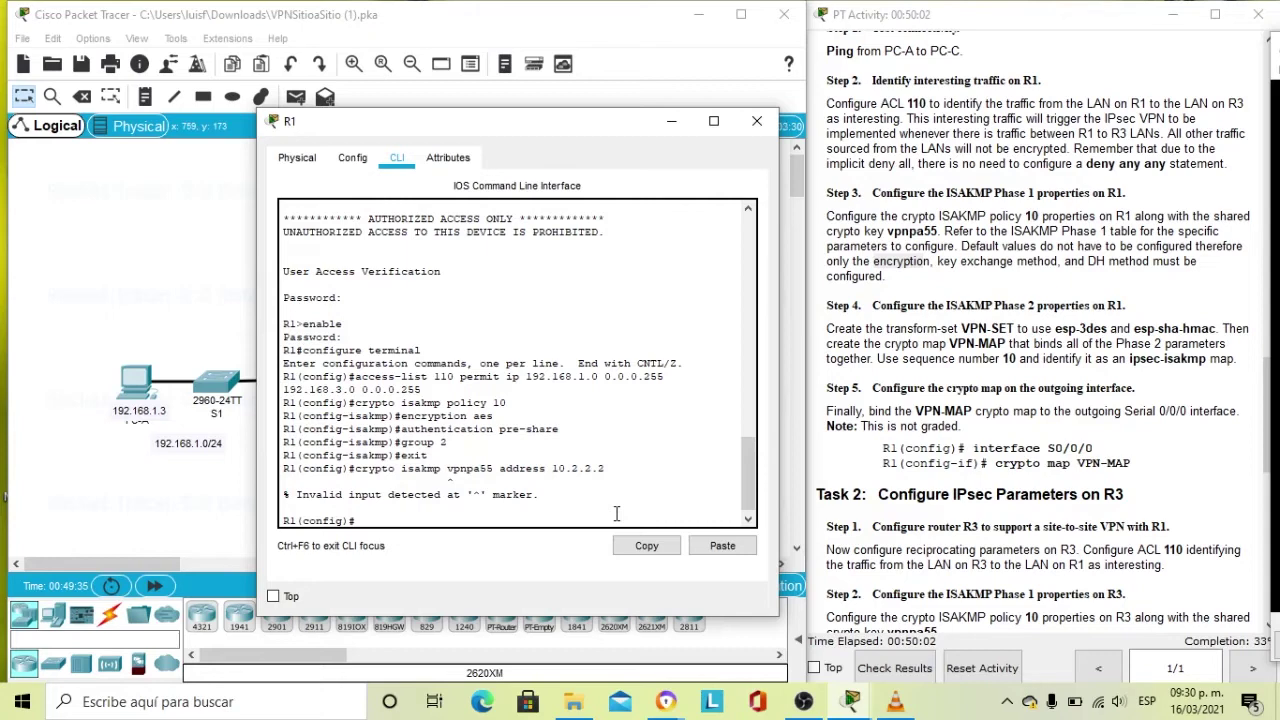
key("Up")
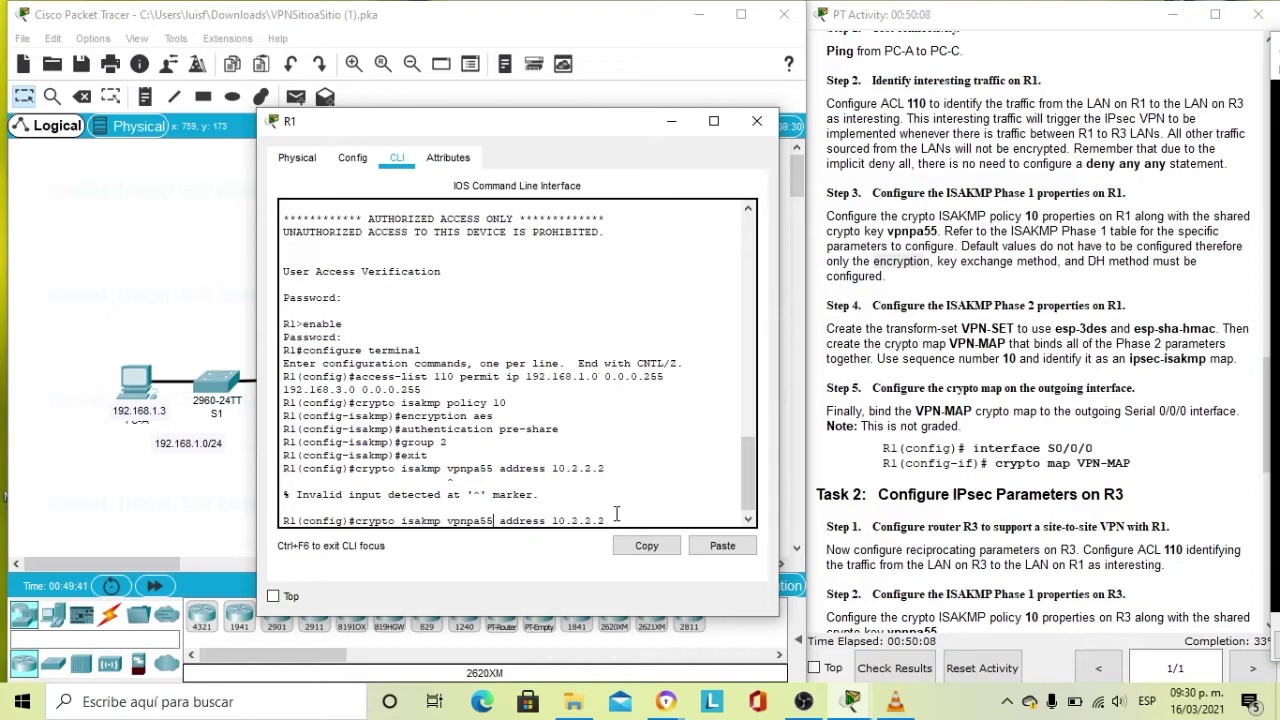
key("Left")
key("Left")
key("Left")
key("Left")
key("Left")
key("Left")
type("e")
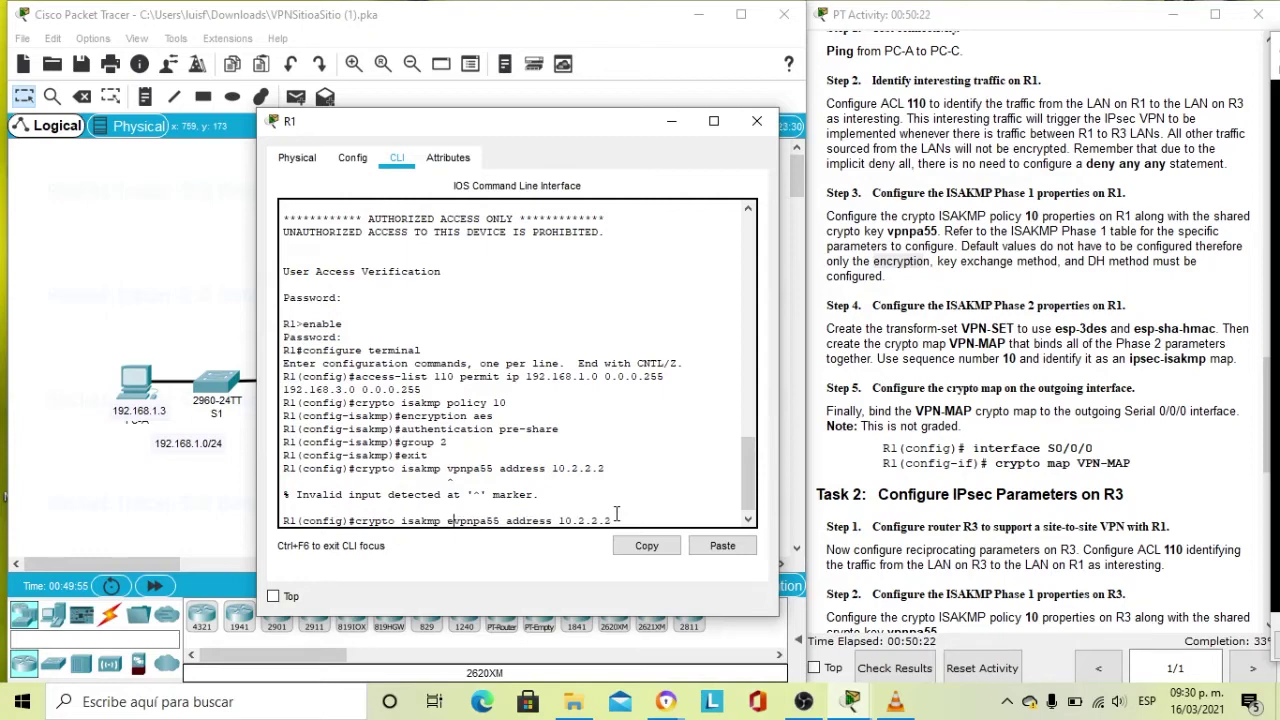
key("BackSpace")
type("key")
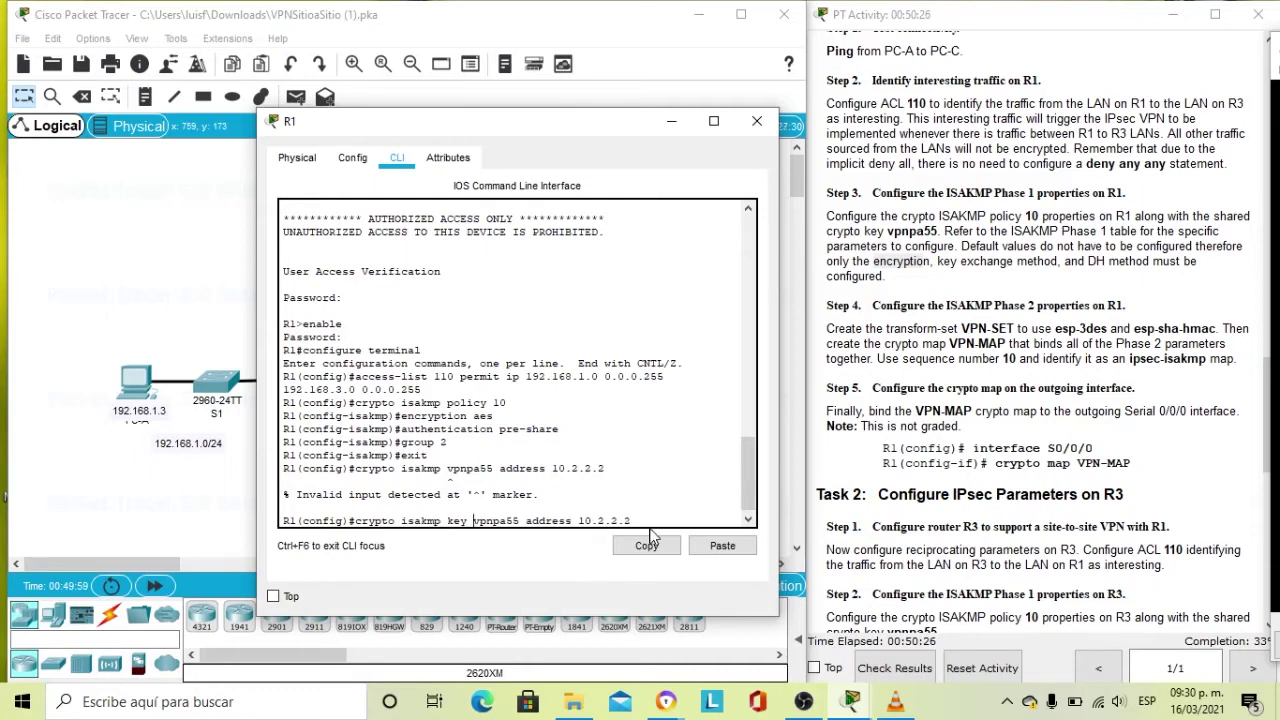
key("Return")
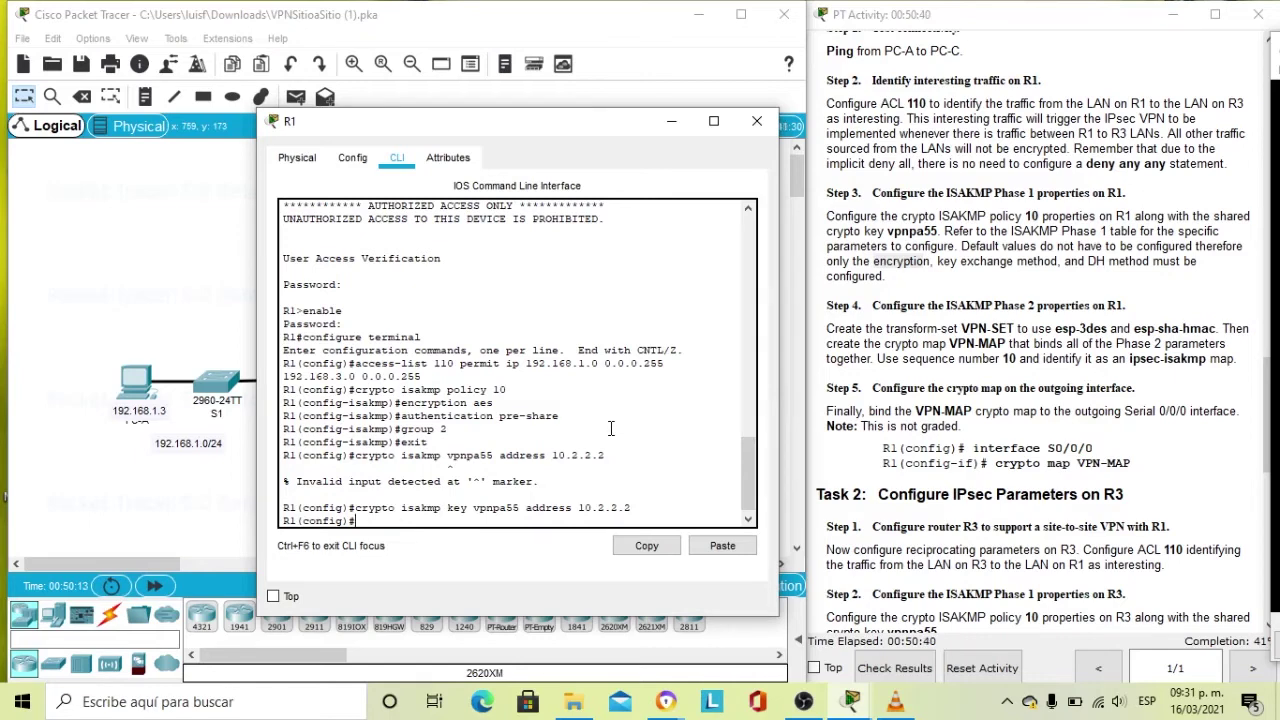
scroll(508, 458, "down", 1)
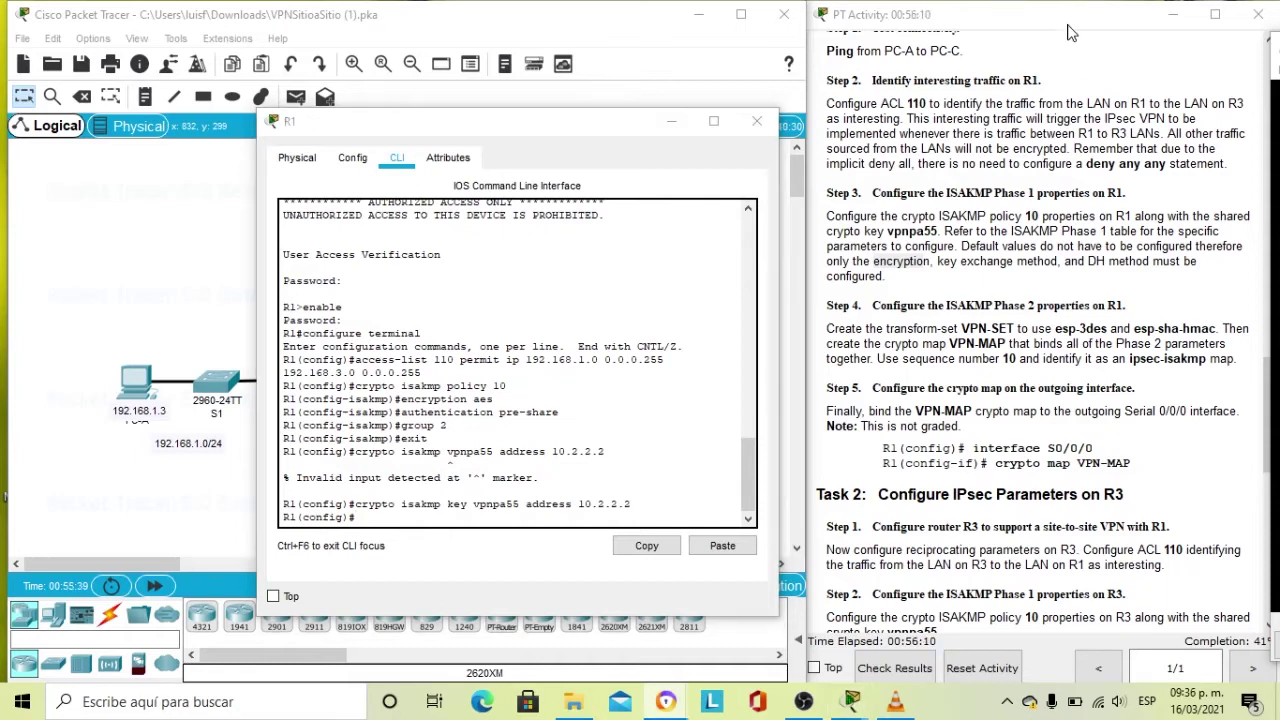
left_click_drag(873, 261, 925, 261)
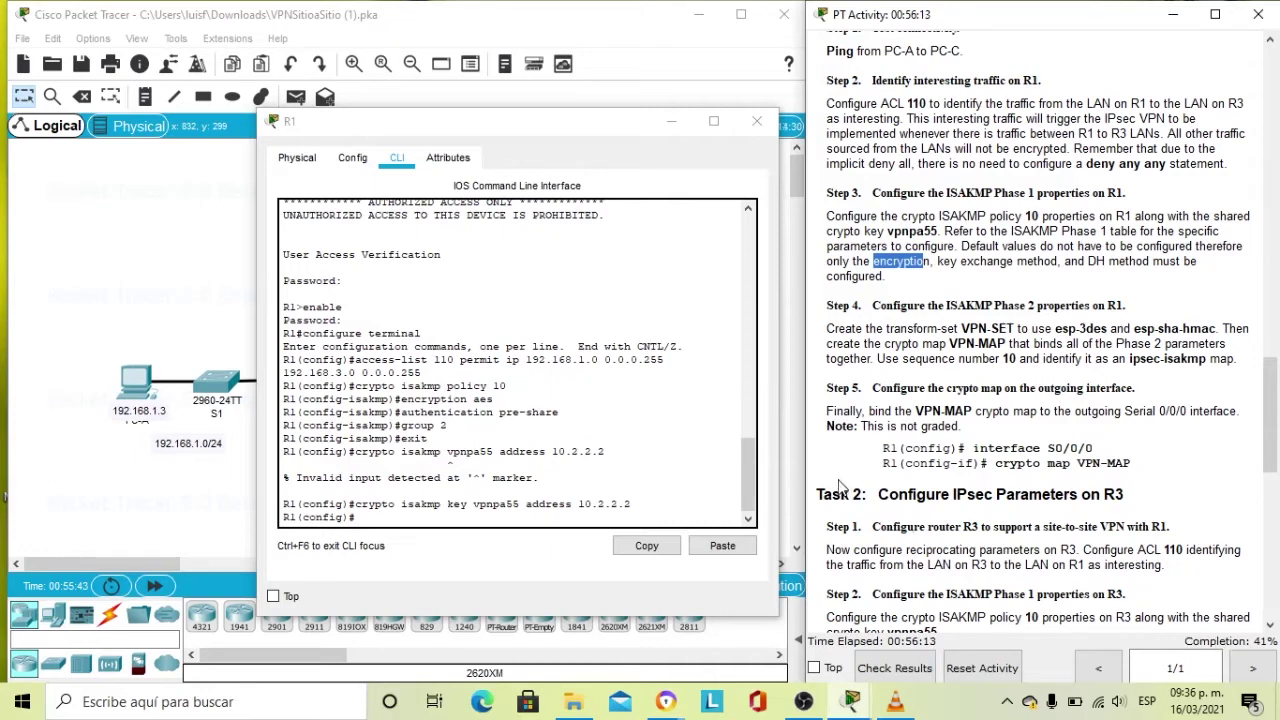
left_click(380, 519)
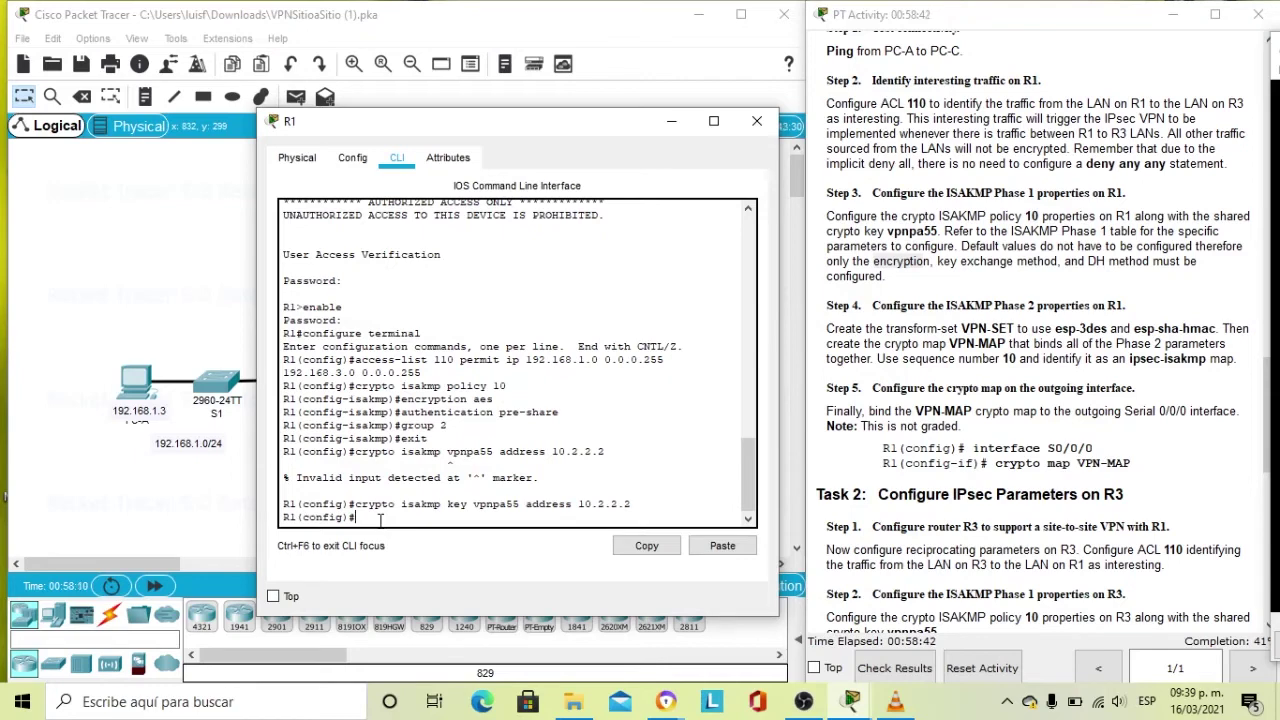
Run 'crypto ipsec transform-set VPN-SET esp-3des esp-sha-hmac' on R1.
type("crypto ipsec transform")
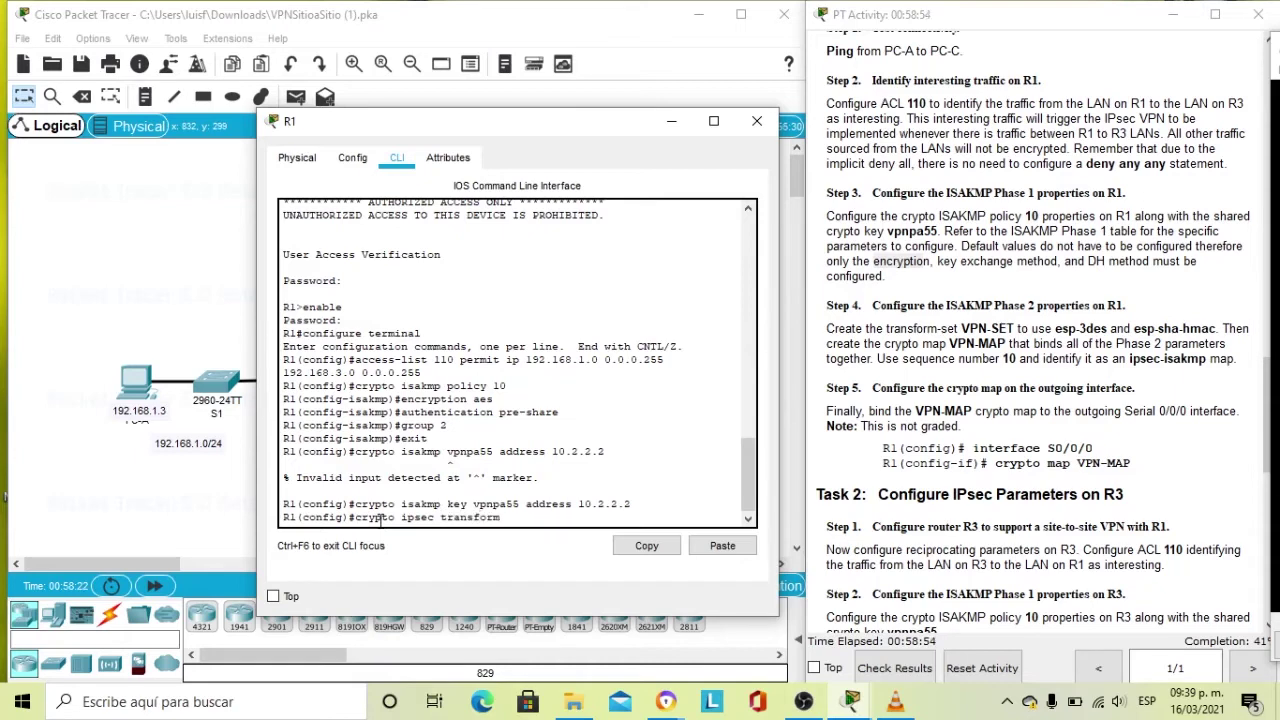
type("-set")
key("Caps_Lock")
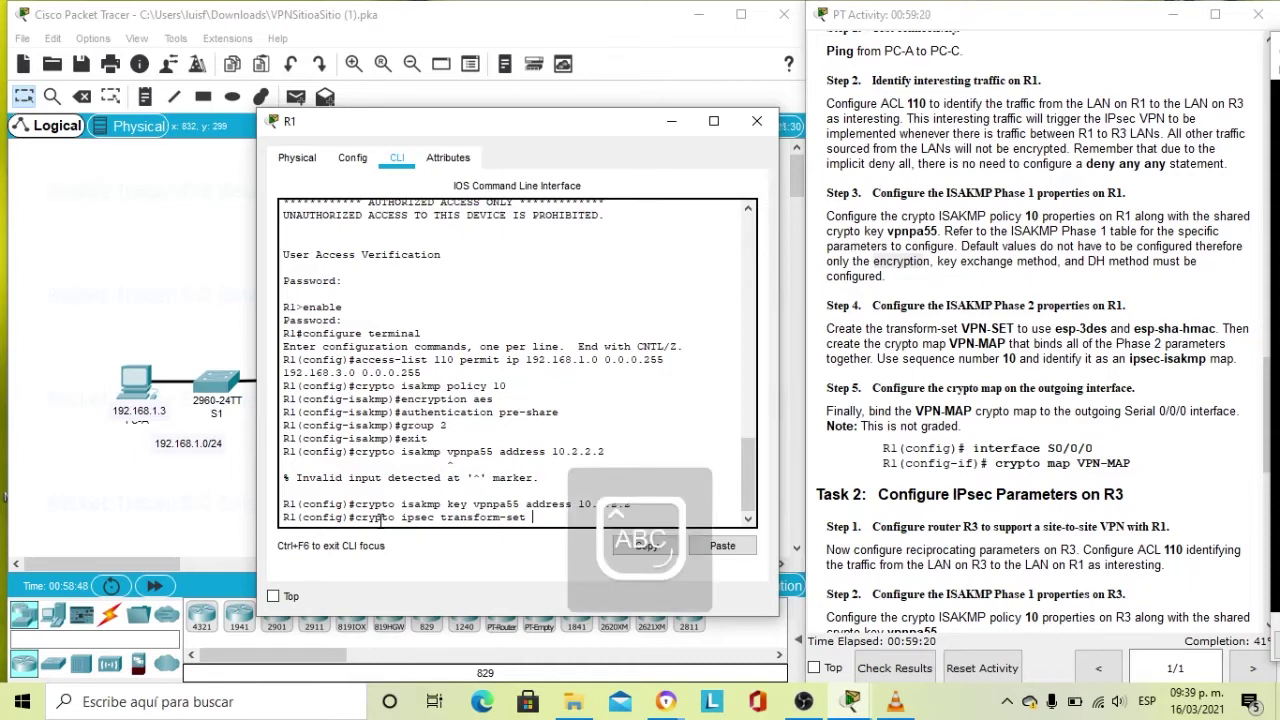
type("VPN")
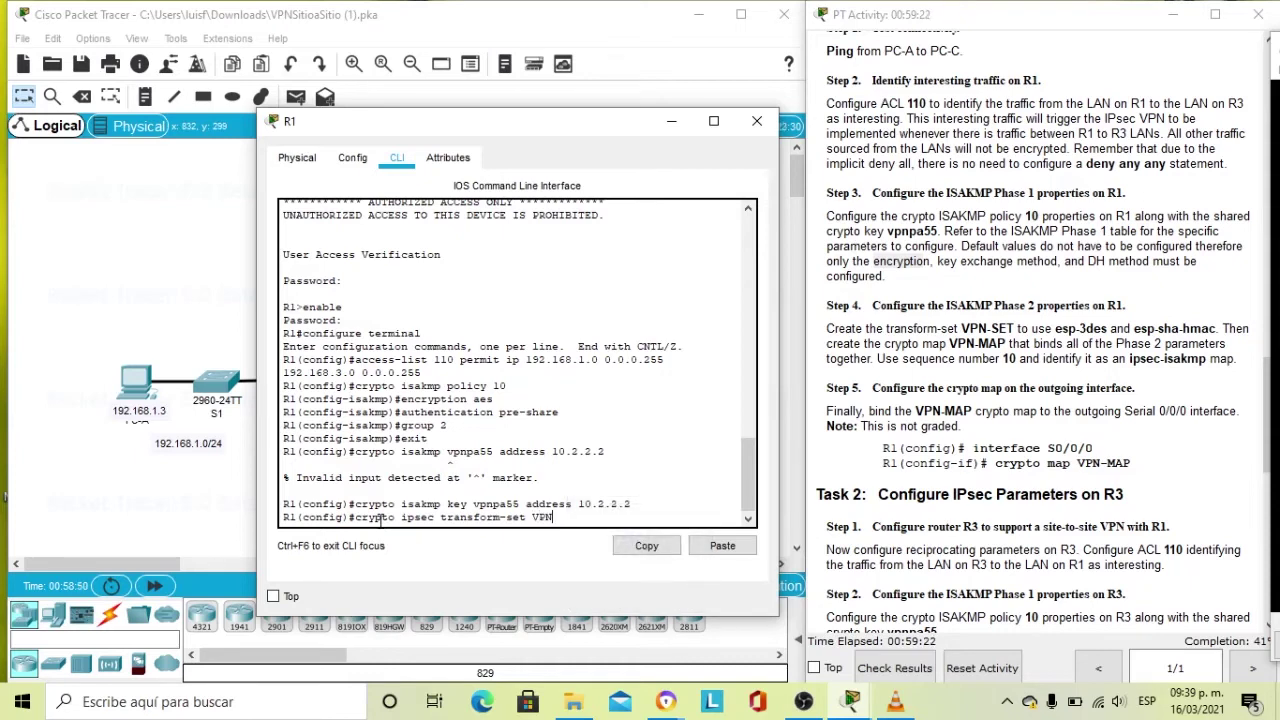
type("-SET")
key("Caps_Lock")
key("Caps_Lock")
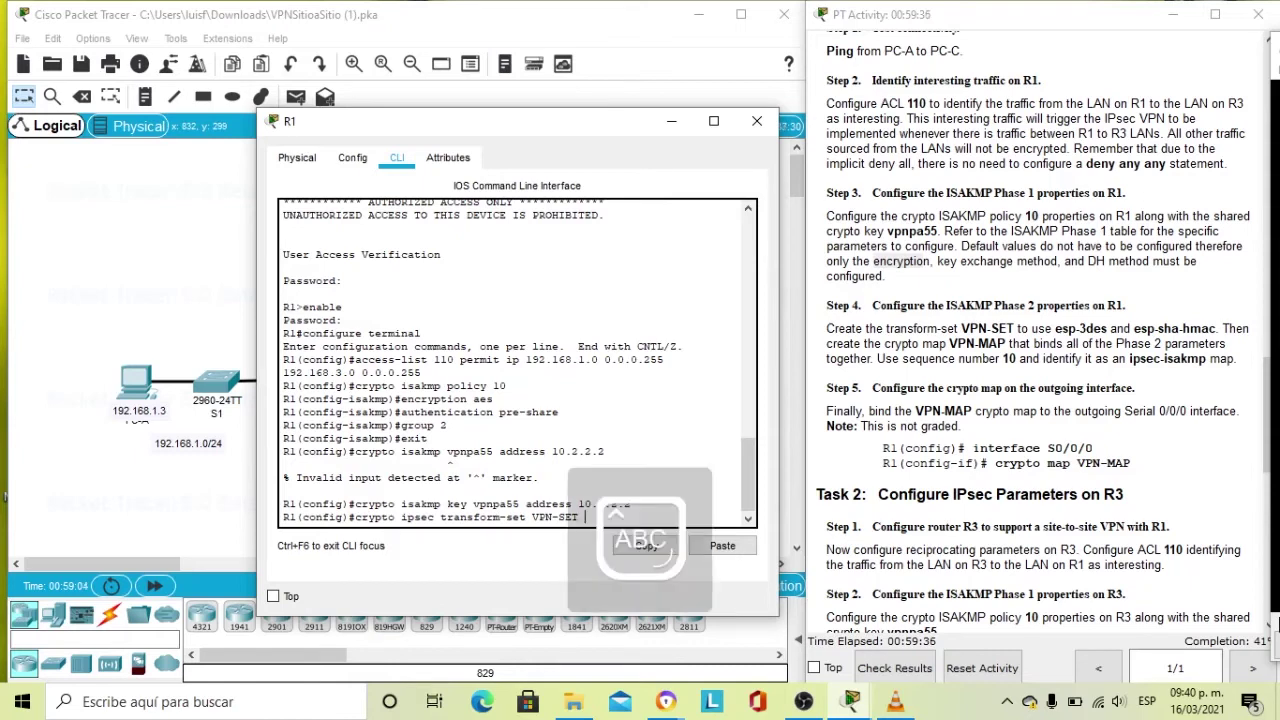
type("esp-")
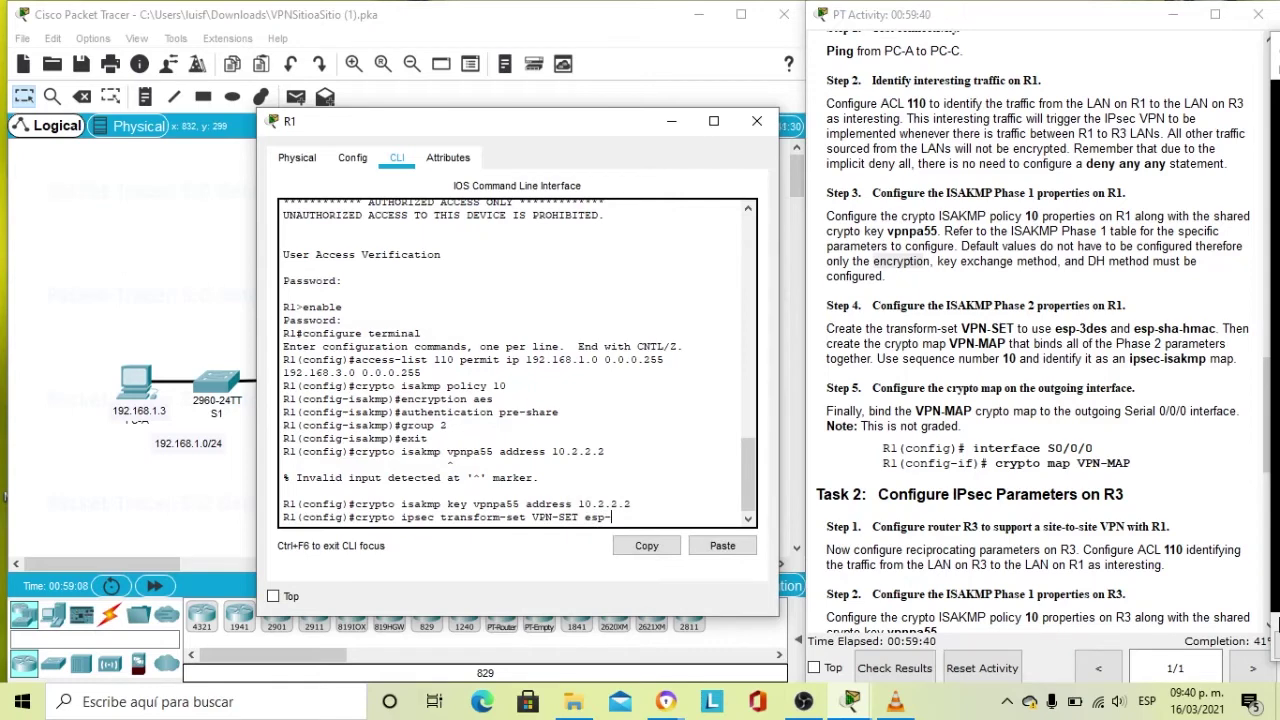
type("3des")
key("BackSpace")
key("BackSpace")
type("es esp-sha-hmac")
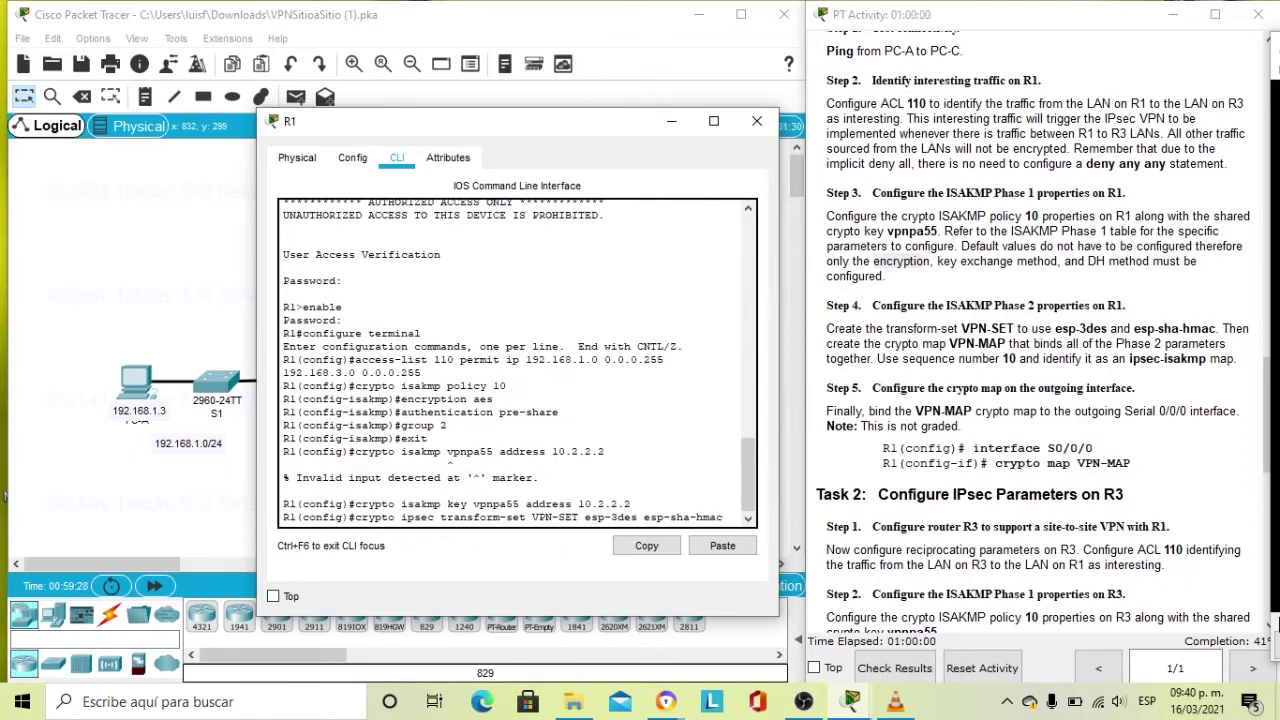
key("Return")
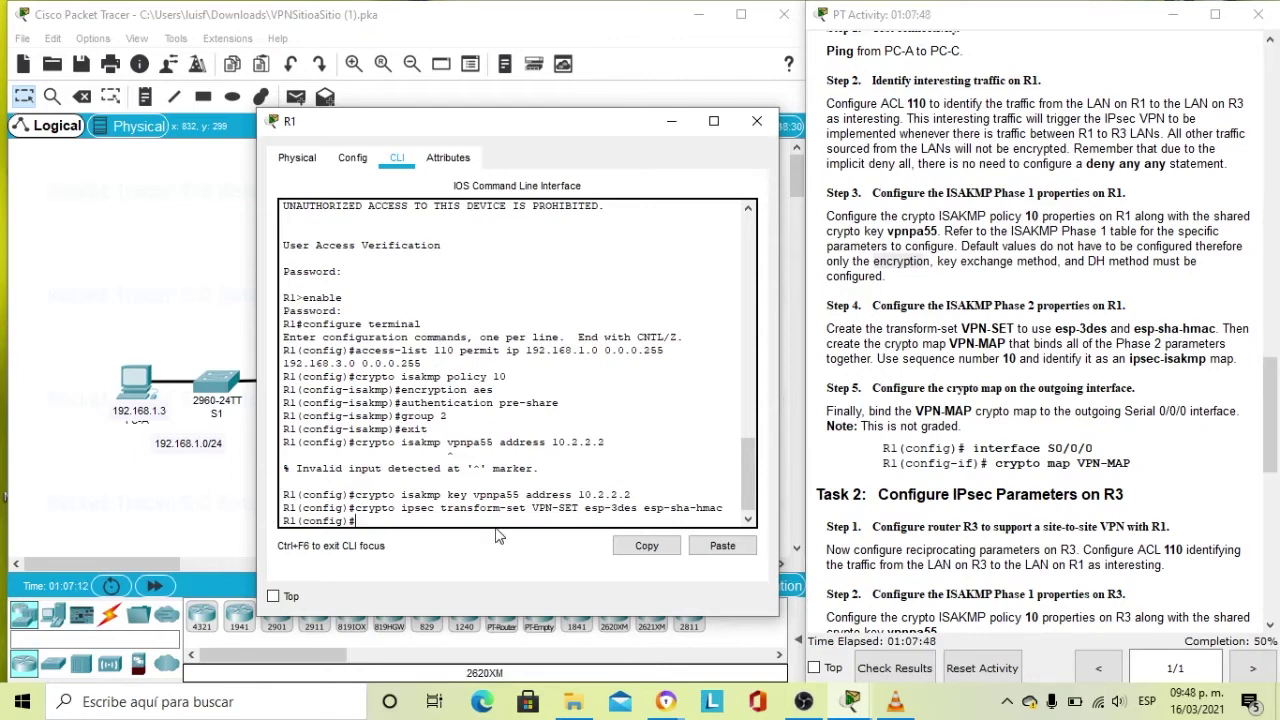
Enter 'crypto map VPN-MAP 10 ipsec-isakmp' in R1's global configuration.
type("ryt")
key("BackSpace")
type("pto map")
key("Caps_Lock")
type("V")
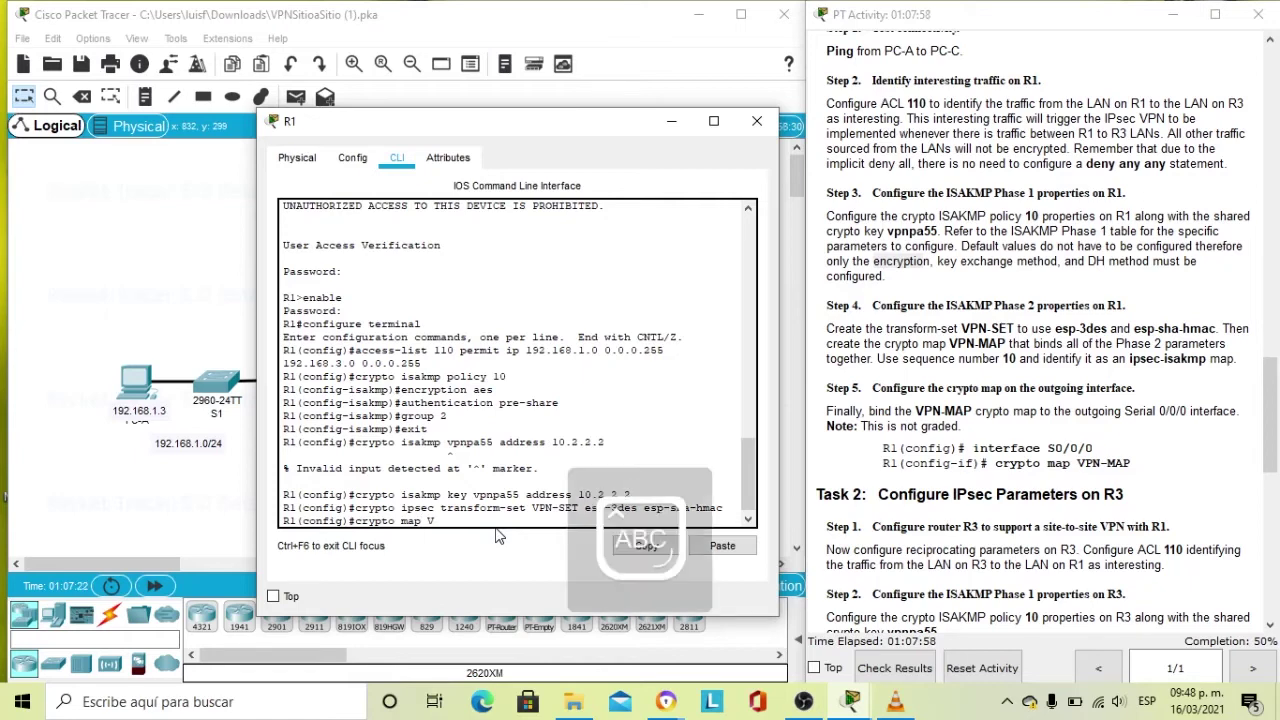
type("P")
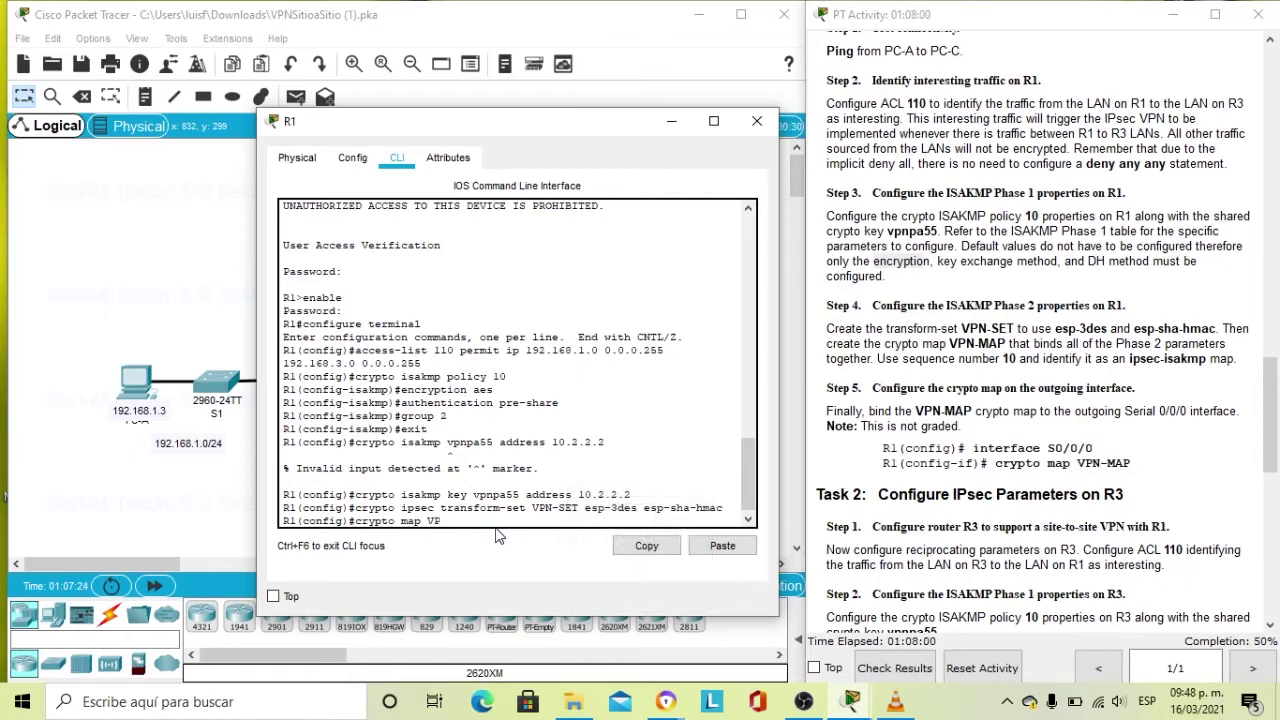
type("N-MAP 10")
key("Caps_Lock")
type("ipsec-isakmp")
key("Return")
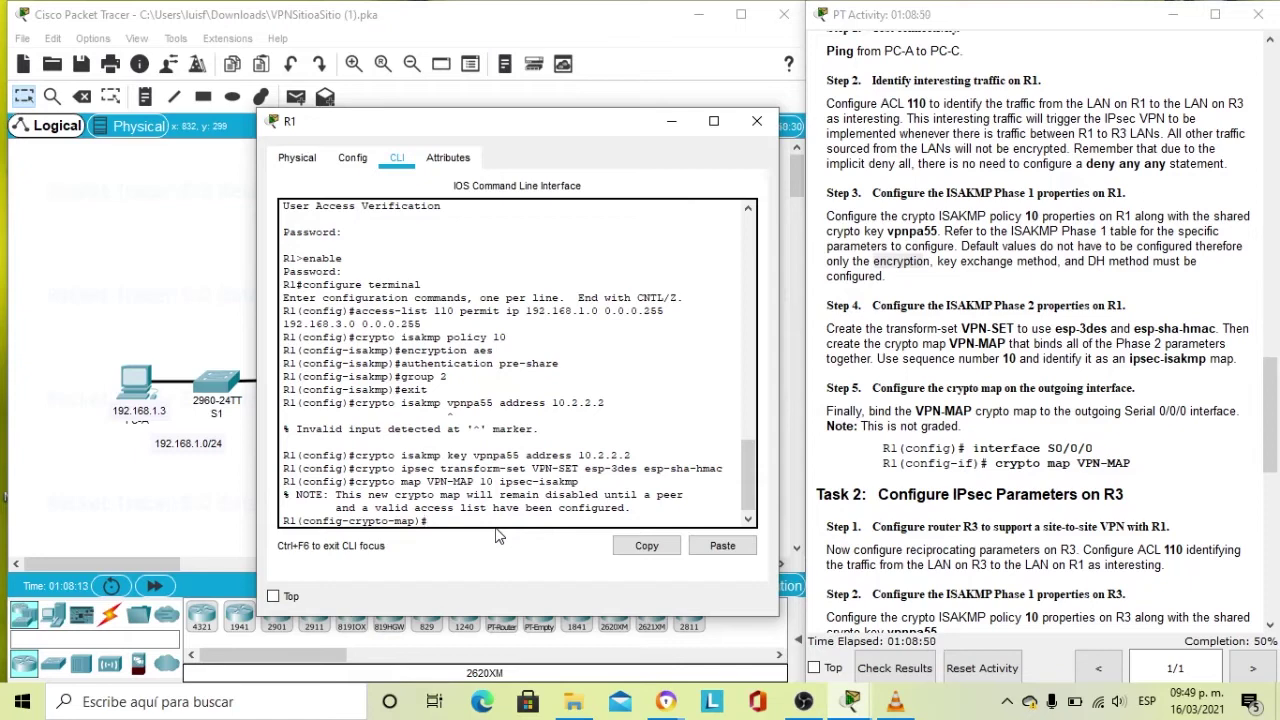
Give VPN-MAP the description 'VPN connection to R3'.
type("des")
type("criptio")
type("n ")
type("n")
key("Caps_Lock")
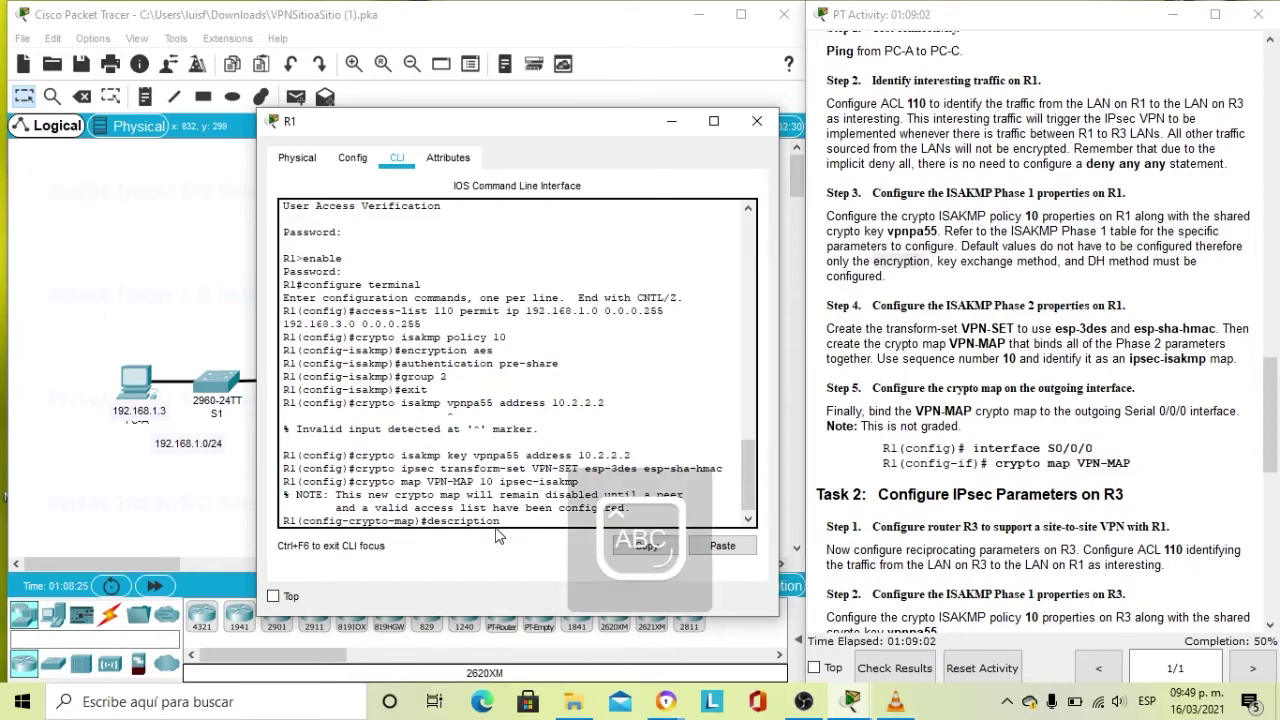
type("VPN")
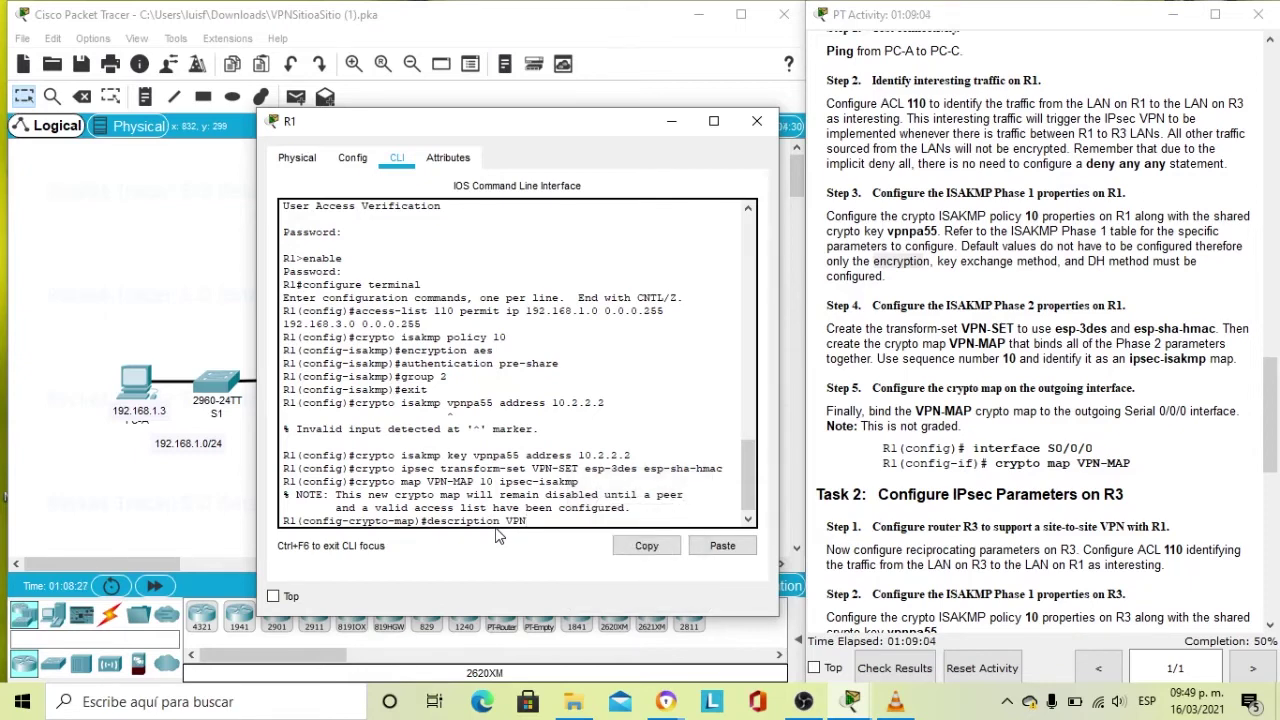
key("Caps_Lock")
type("con")
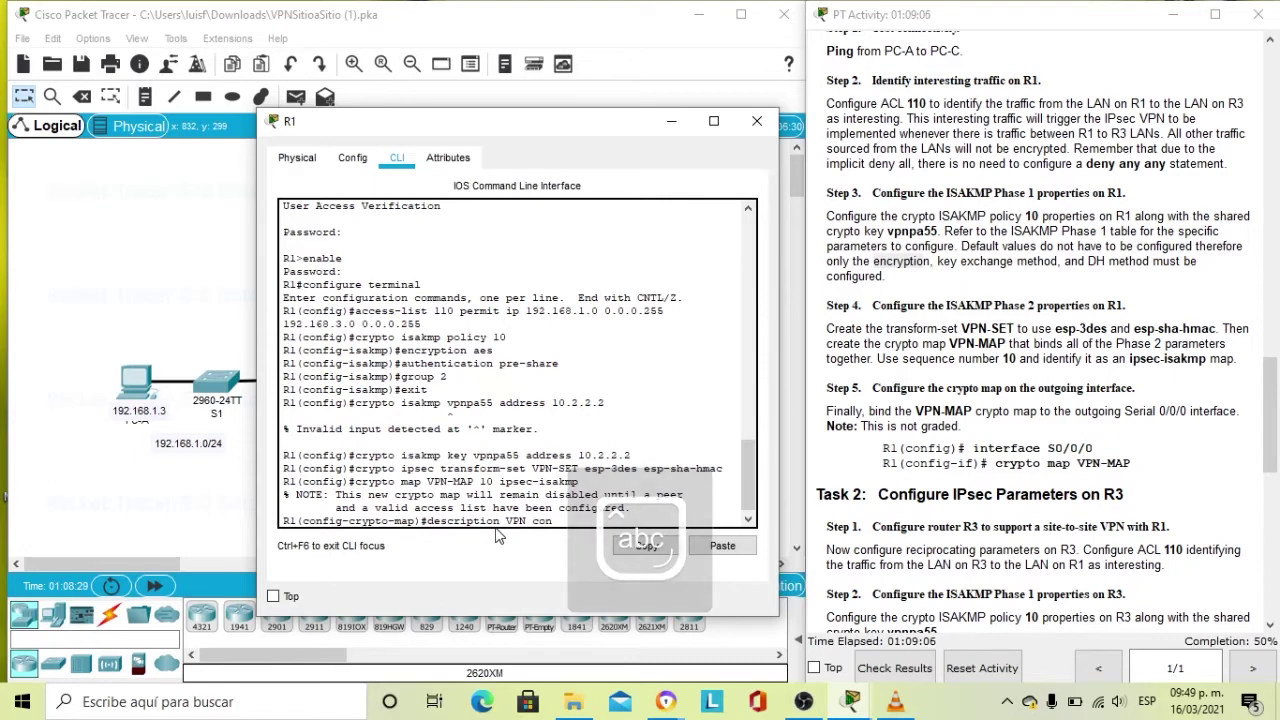
type("nection to")
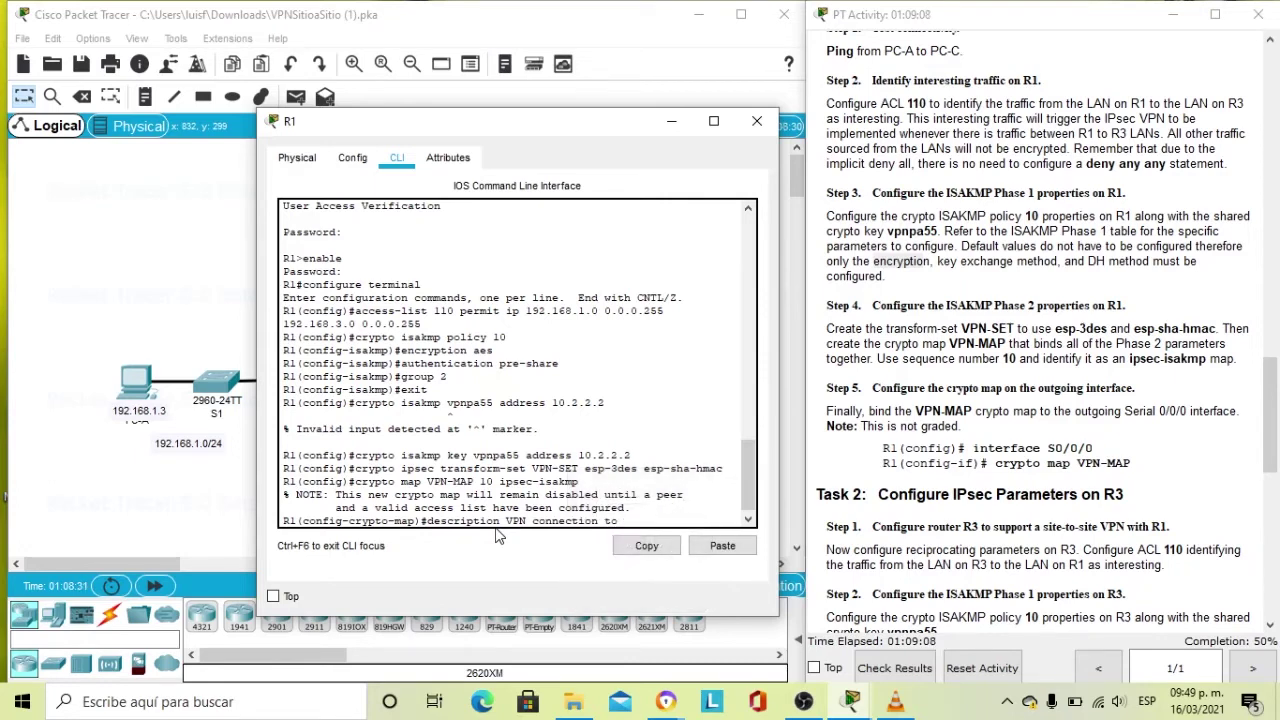
key("Caps_Lock")
type("R3")
key("Return")
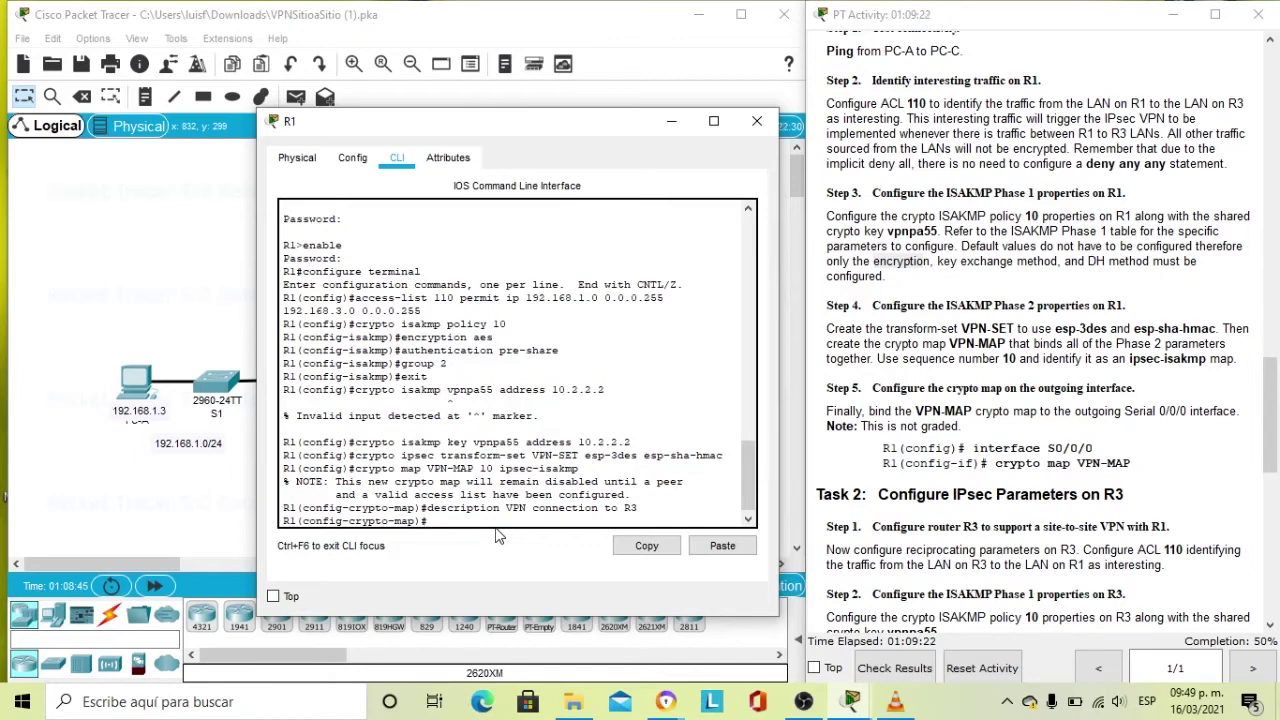
Set the crypto map peer to 10.2.2.2 and start the set transform-set command.
type("SE")
key("BackSpace")
key("BackSpace")
key("Caps_Lock")
type("set peer 10.")
type("2.2.2")
key("Return")
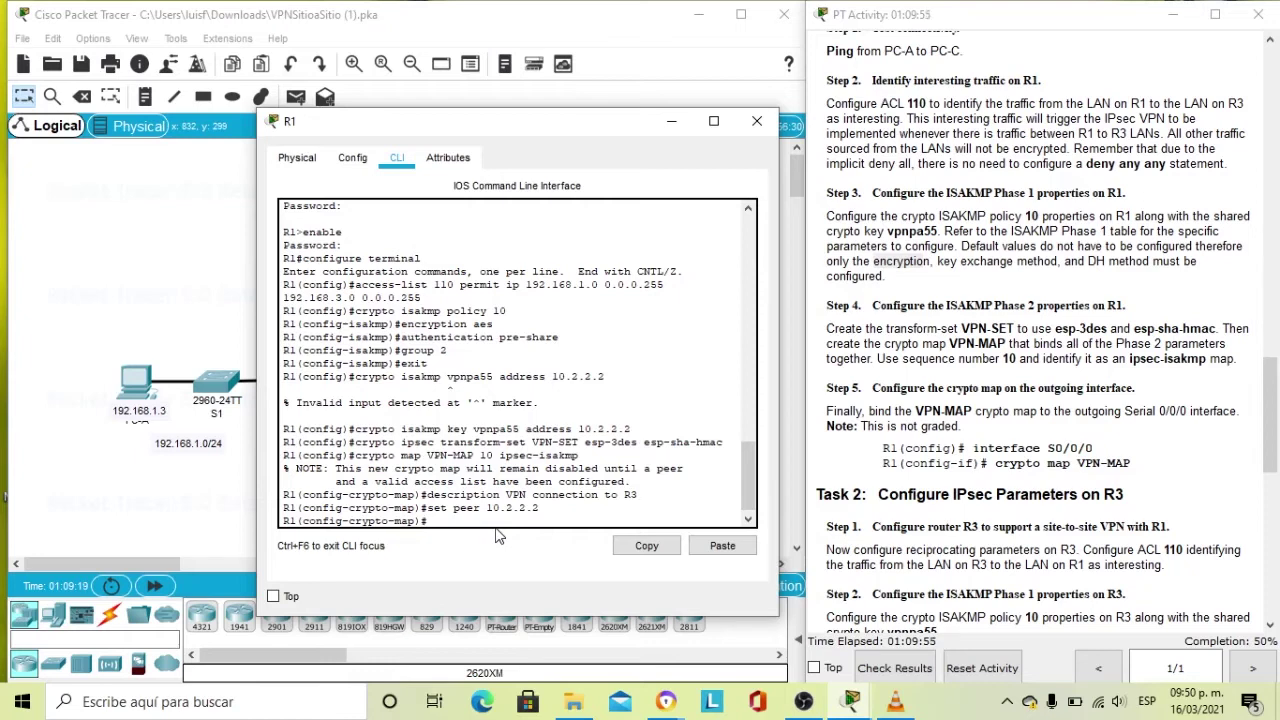
type("set")
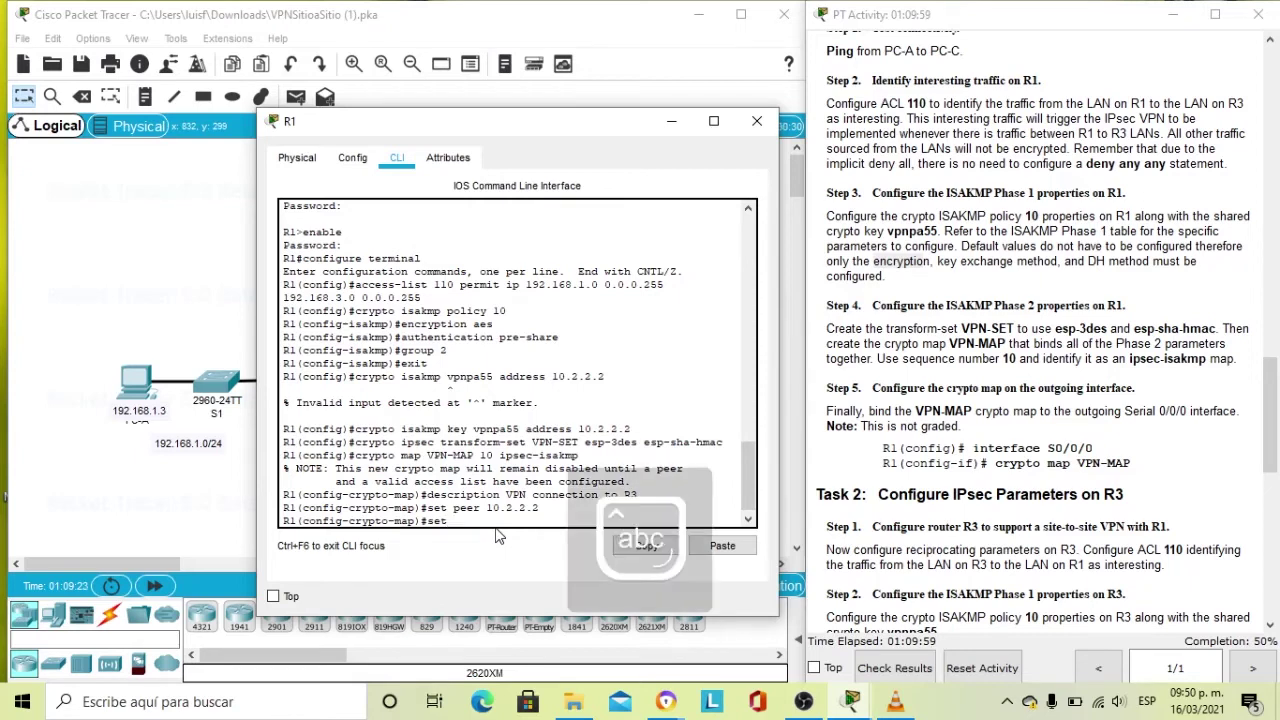
type(" transf")
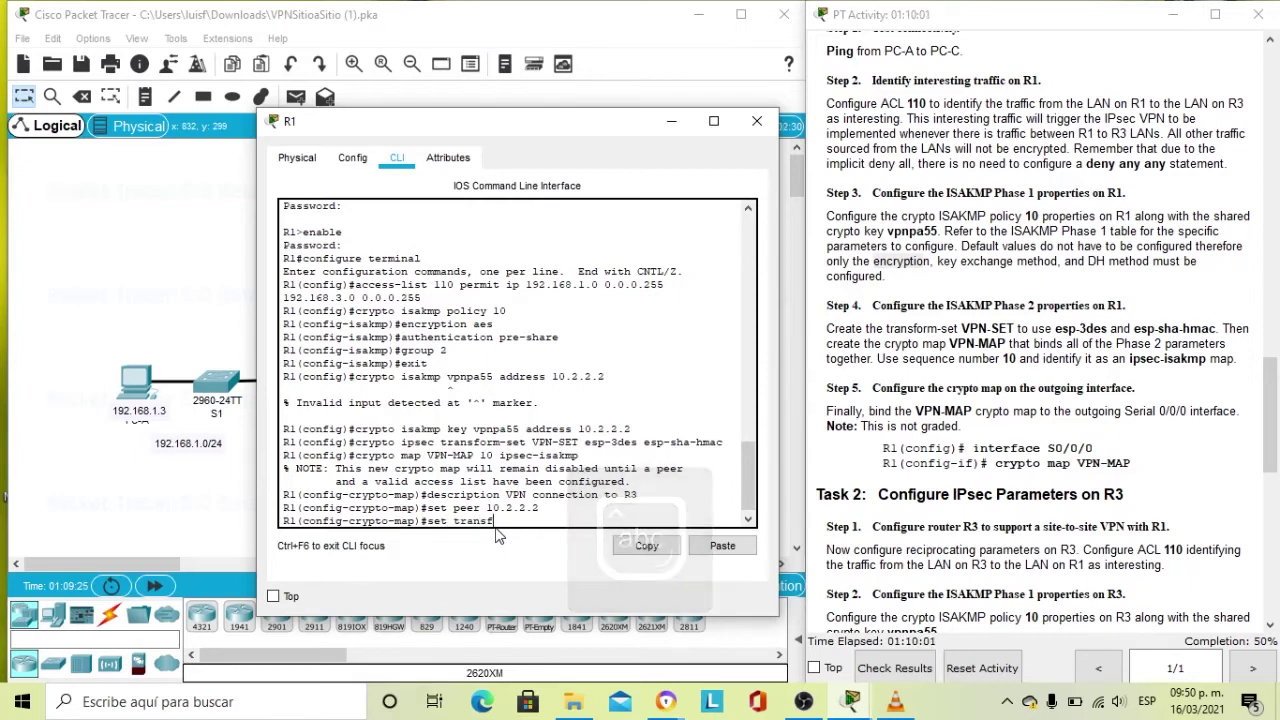
type("or")
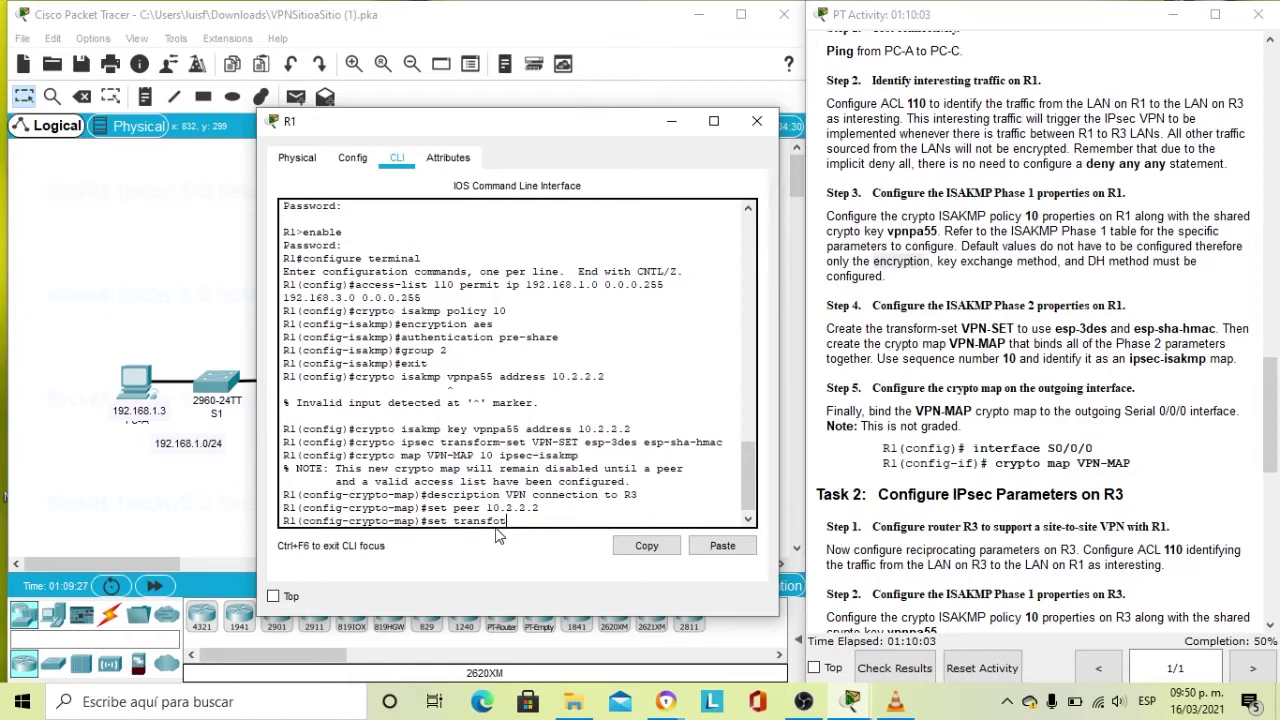
type("rm-set")
Finish 'set transform-set VPN-SET' to bind the transform set to VPN-MAP.
key("Caps_Lock")
type("VPN-S")
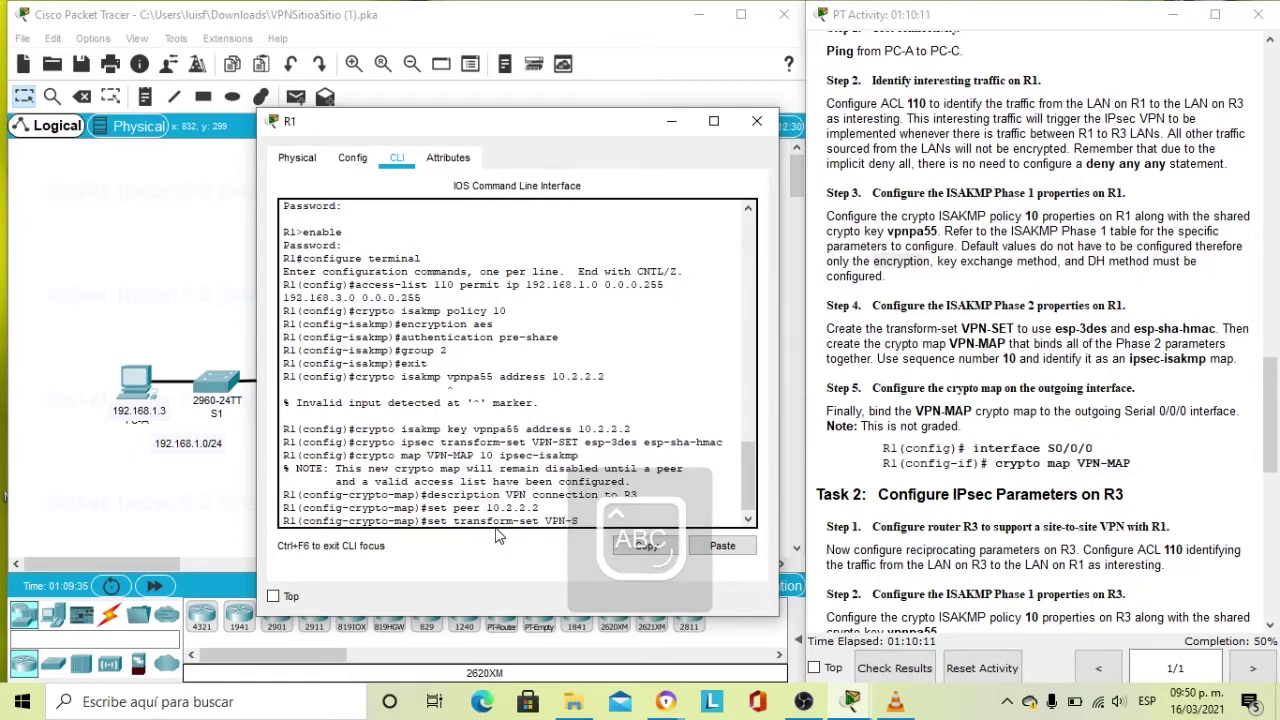
type("ET")
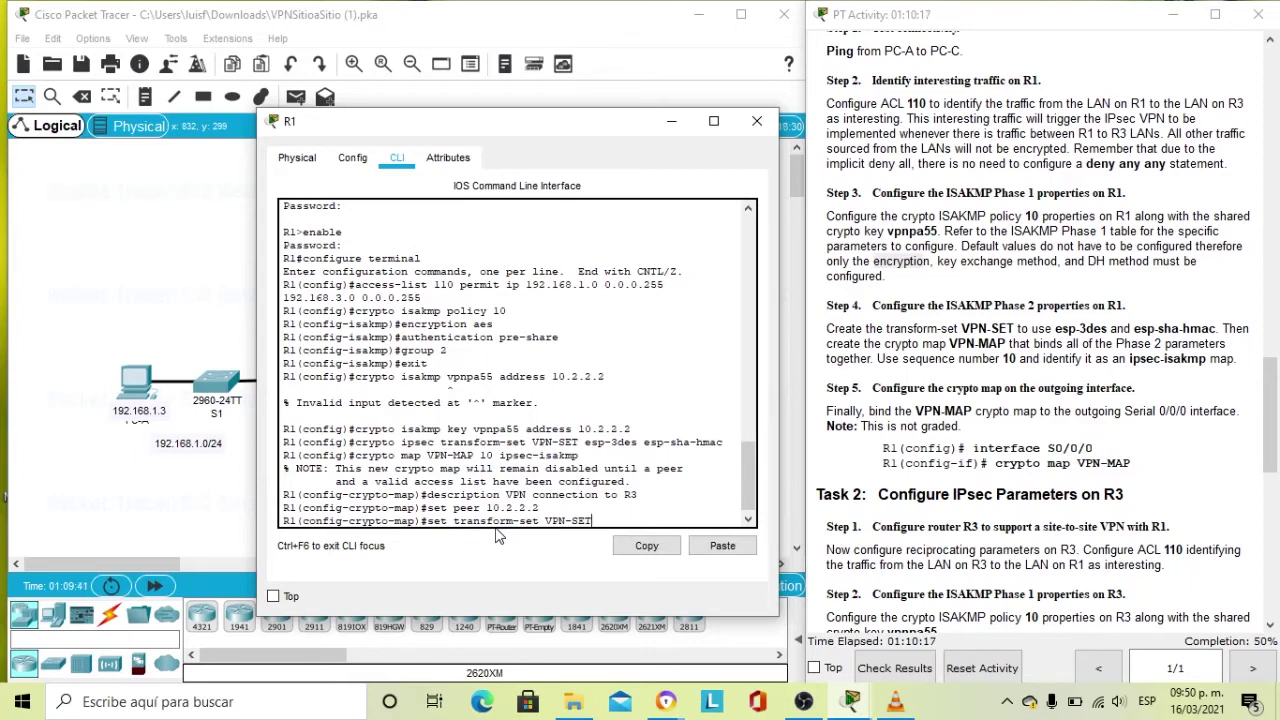
key("Return")
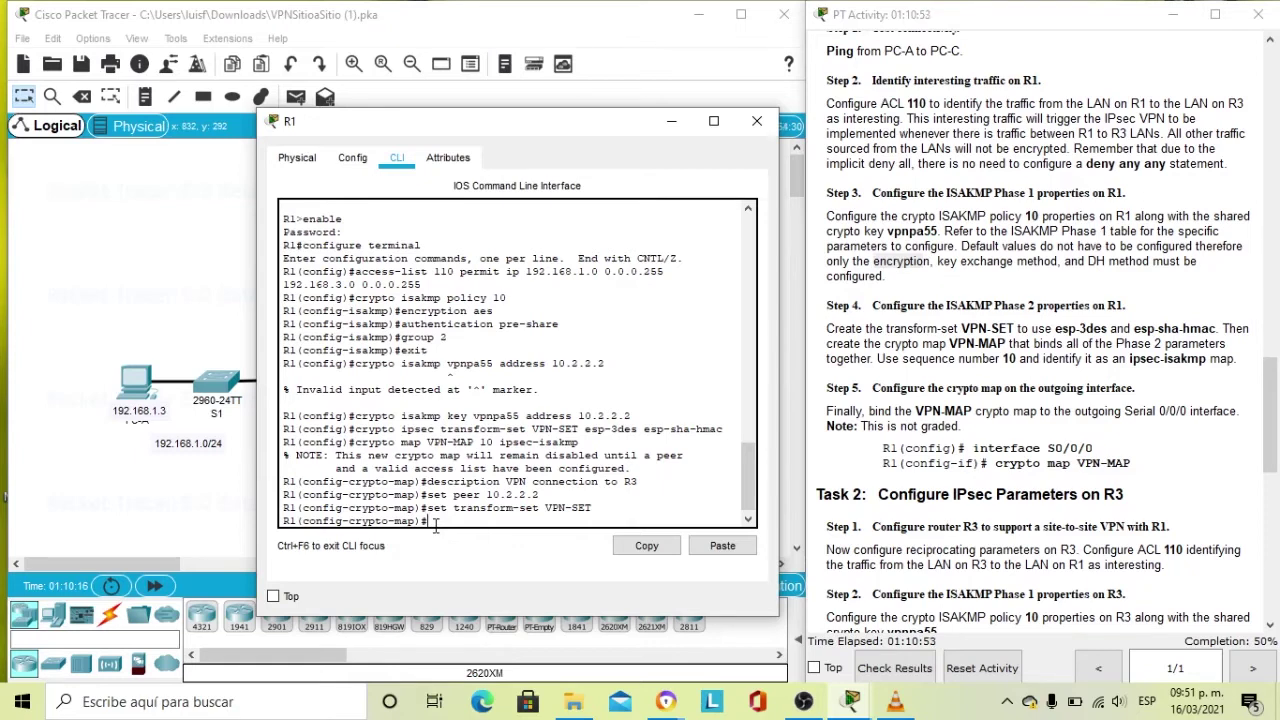
Add 'match address 110' to VPN-MAP and exit to global configuration.
type("ma")
key("BackSpace")
key("BackSpace")
key("Caps_Lock")
type("m")
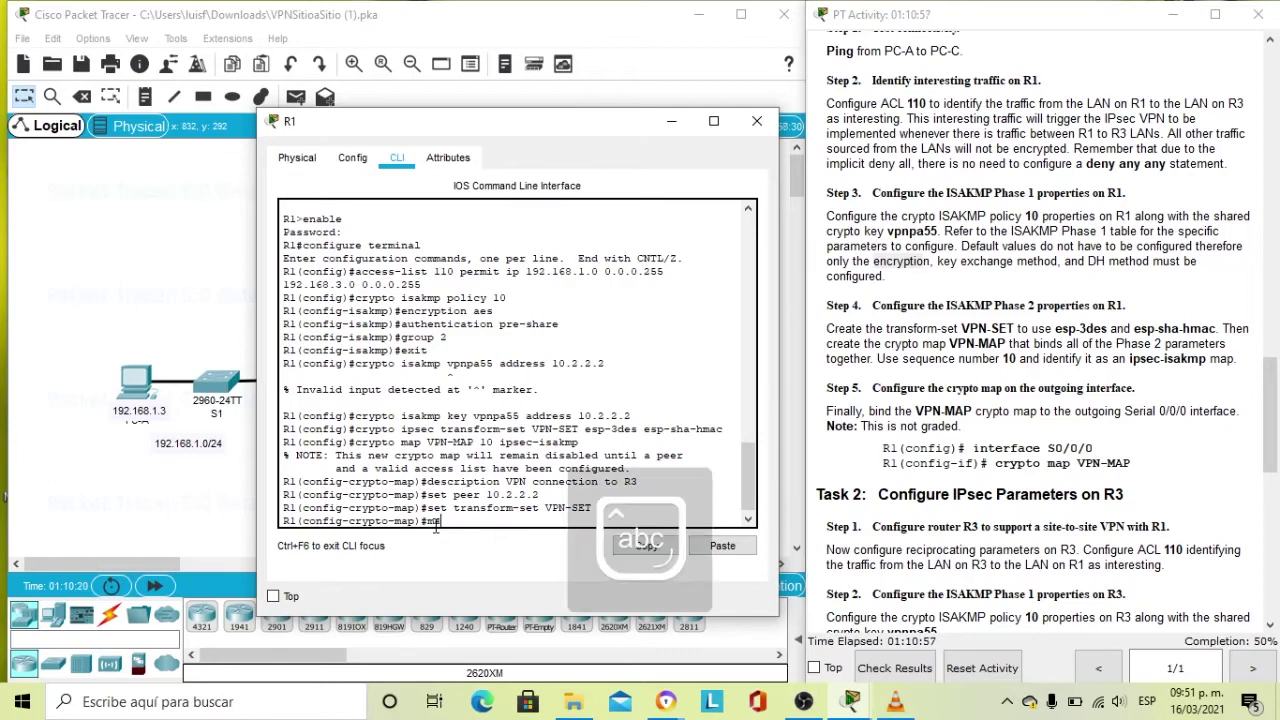
type("atch ad")
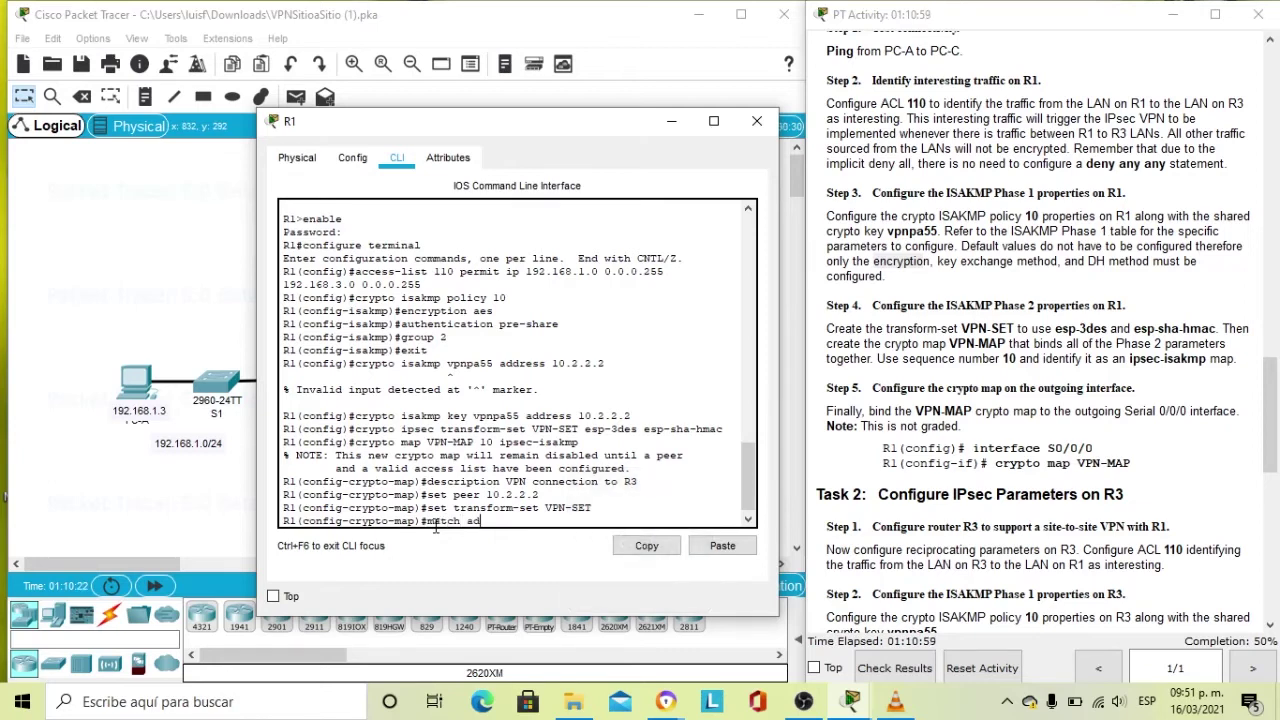
type("dress")
type("110")
key("Return")
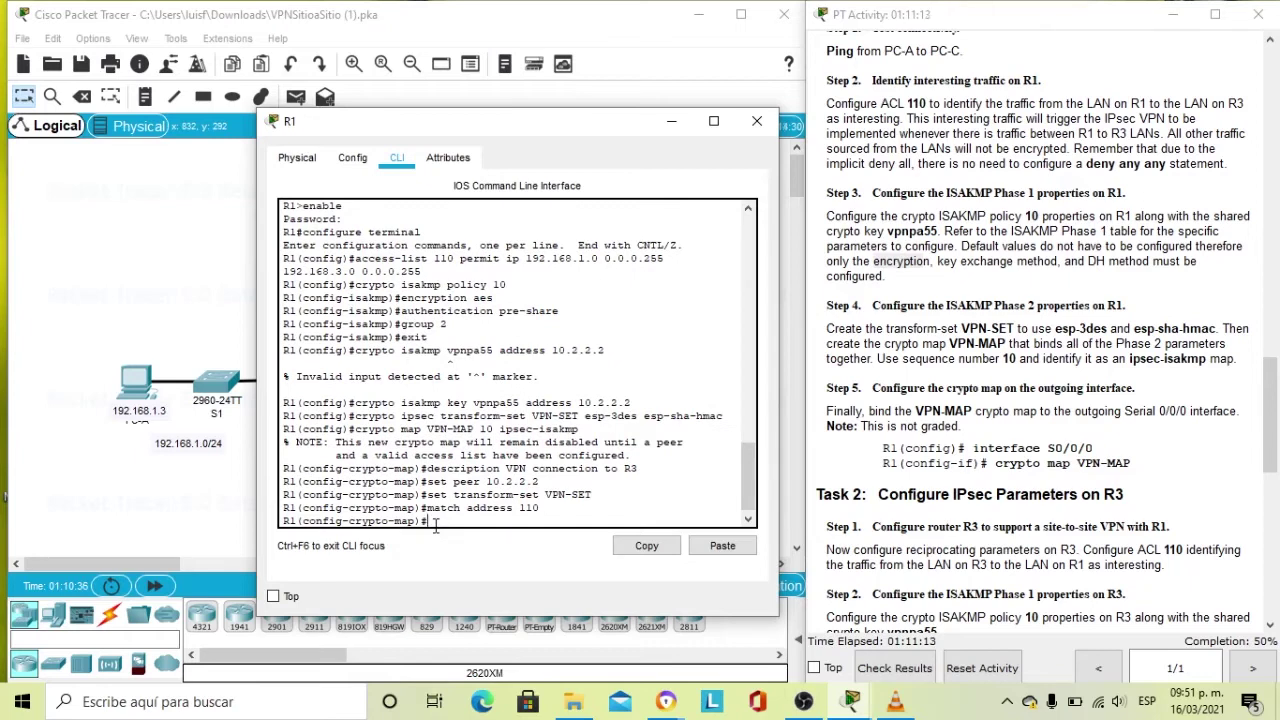
type("exit")
key("Return")
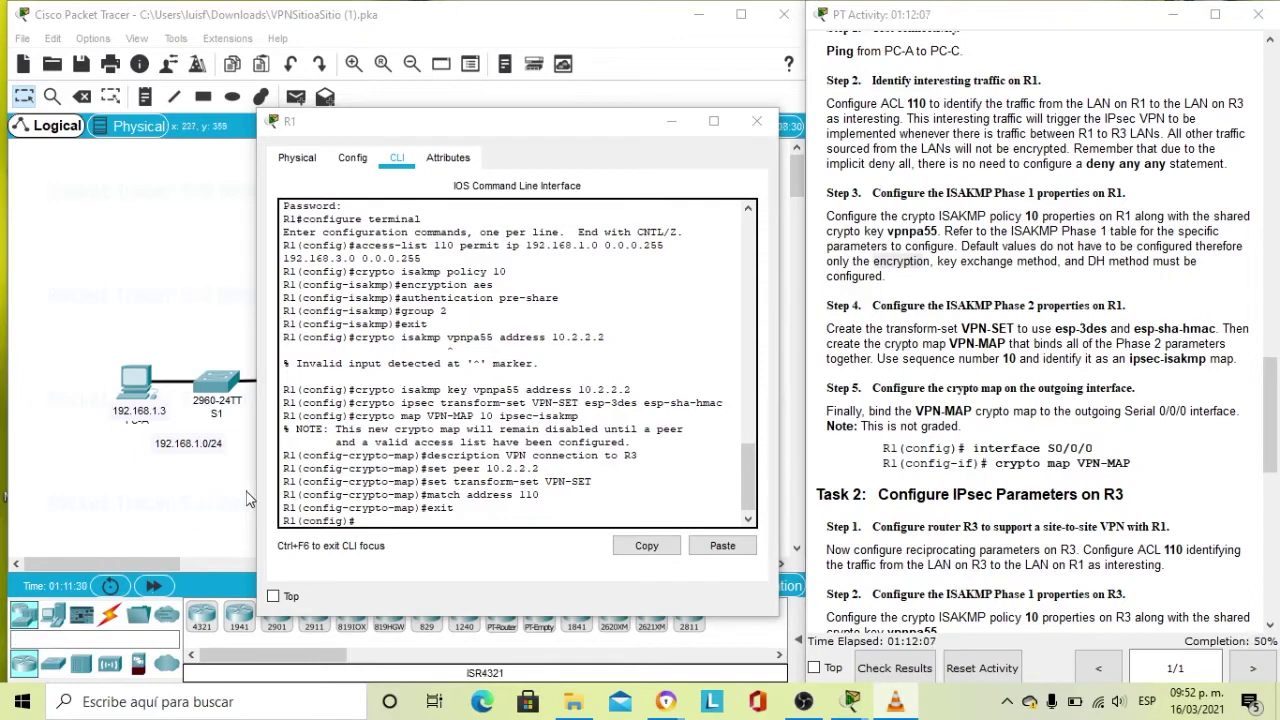
Apply 'crypto map VPN-MAP' to interface Serial 0/0/0, turning ISAKMP on.
left_click(400, 518)
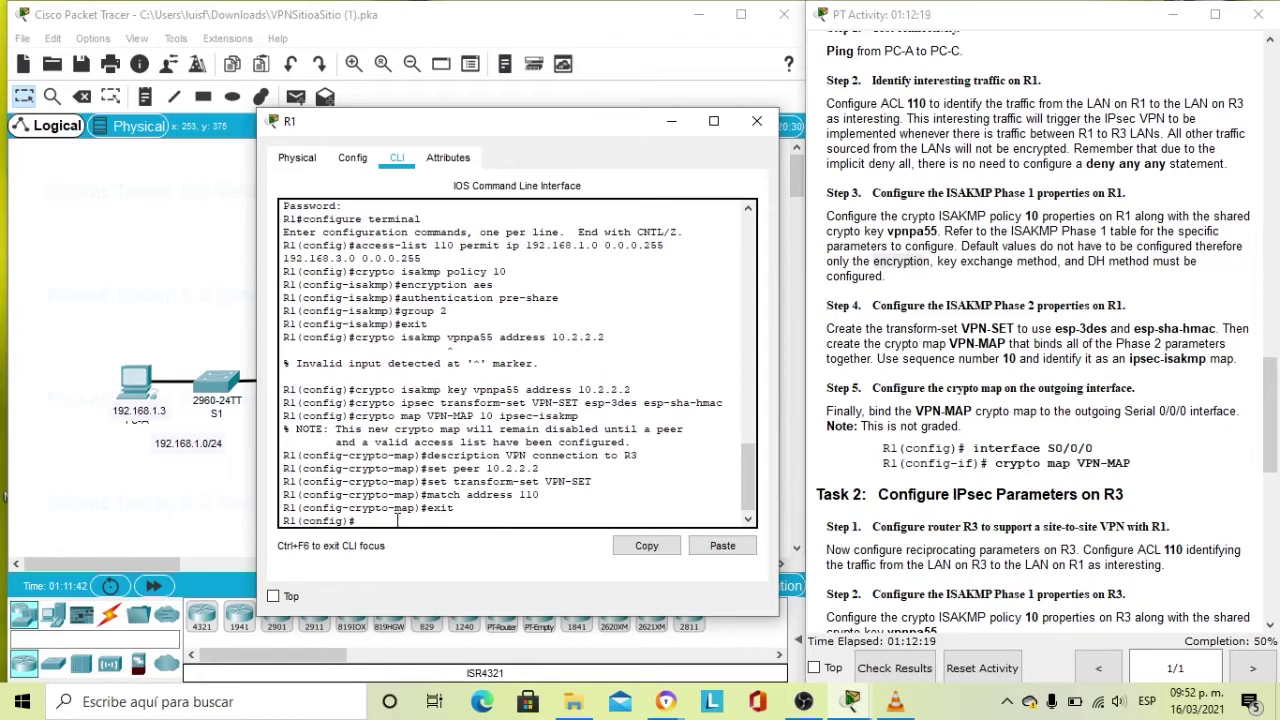
type("interface s0/0/0")
key("Left")
type("s")
key("BackSpace")
key("Return")
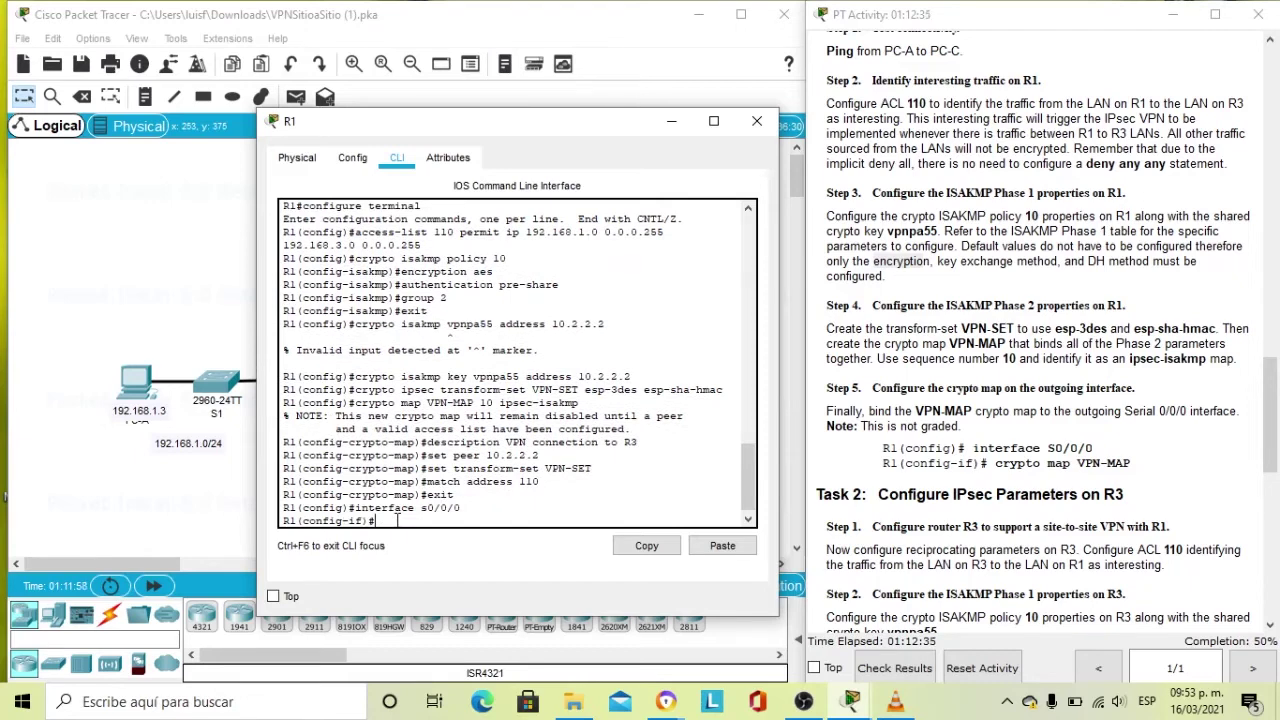
type("crypto map V")
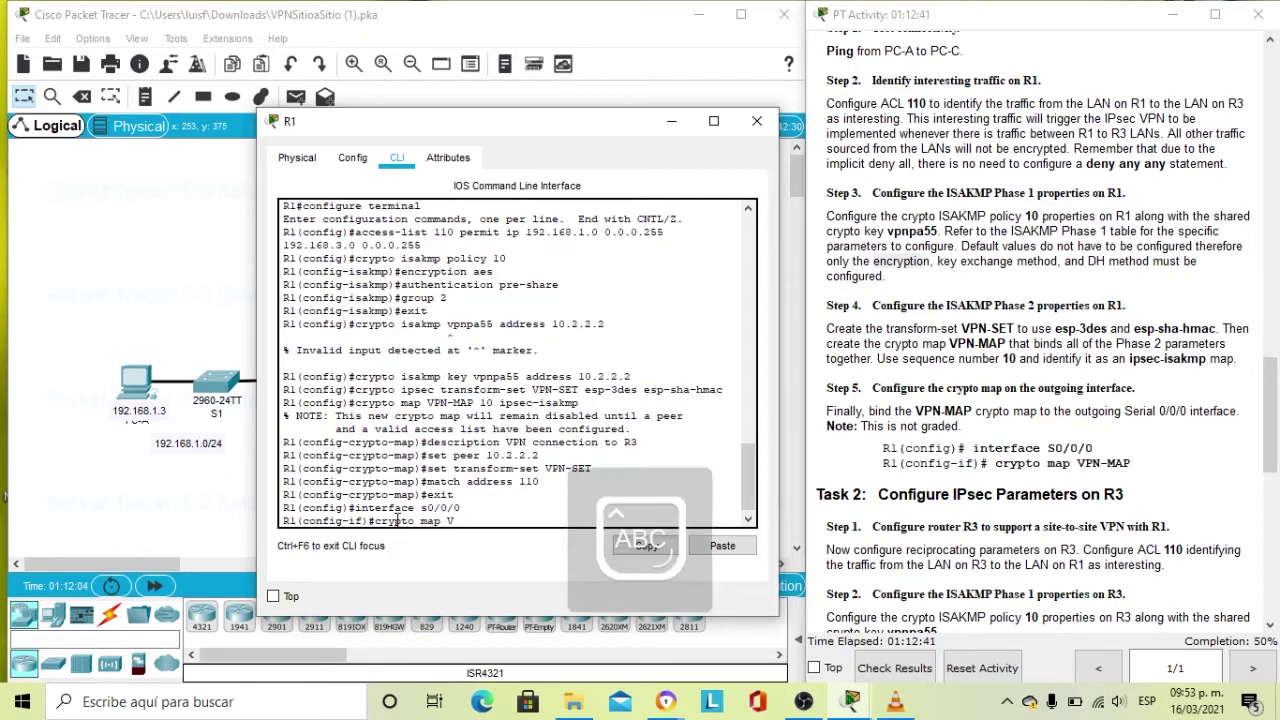
type("PN-MAP")
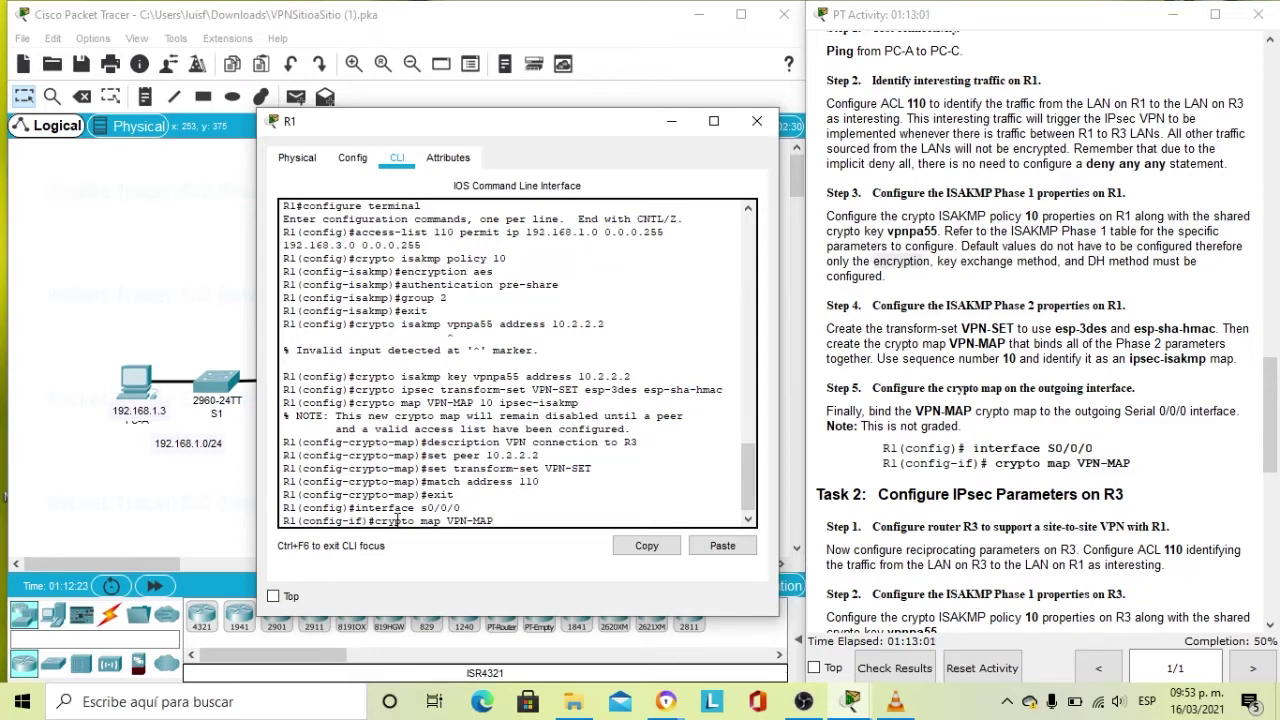
key("Return")
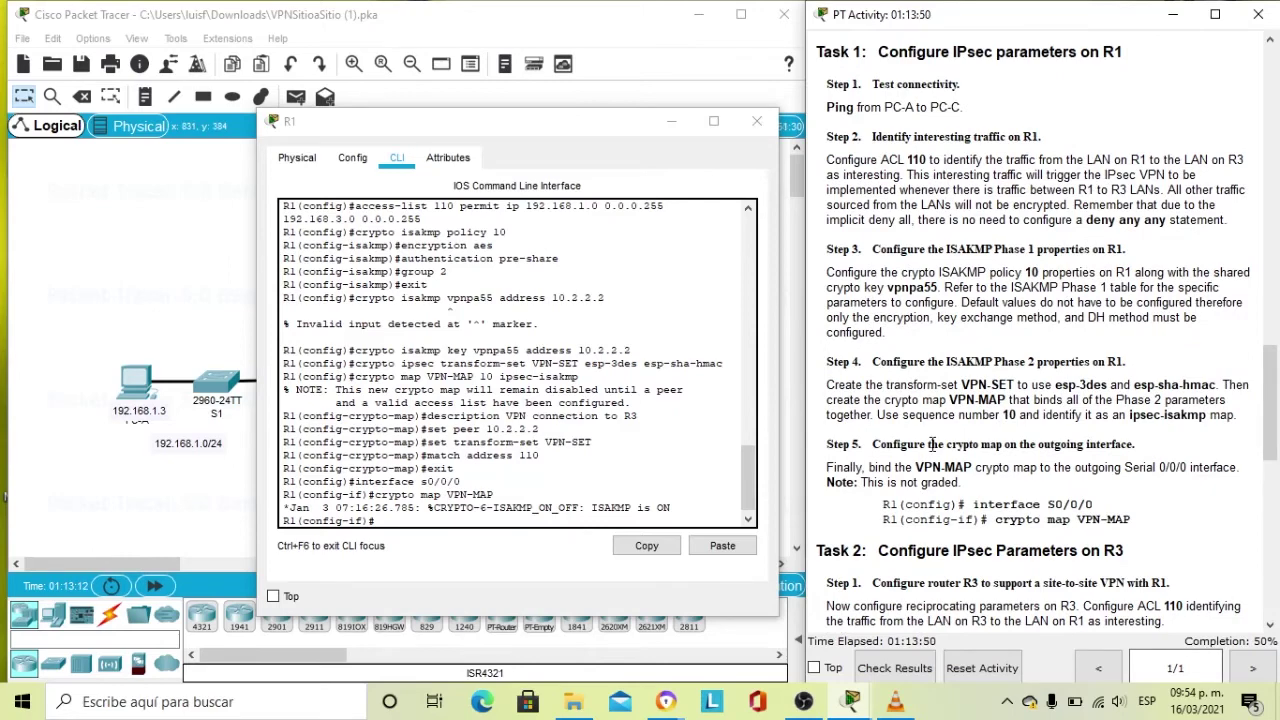
Scroll the instructions down to Task 2 and close R1's configuration window.
scroll(932, 444, "down", 1)
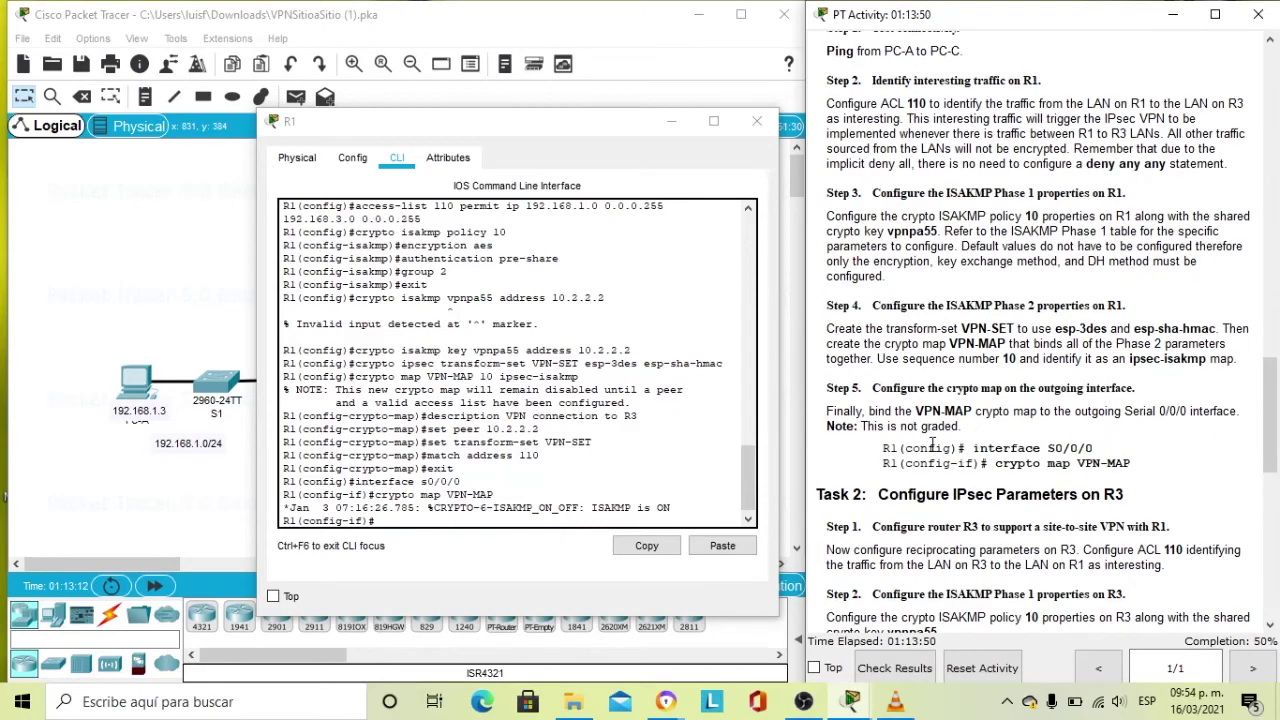
scroll(932, 444, "down", 2)
scroll(932, 444, "down", 4)
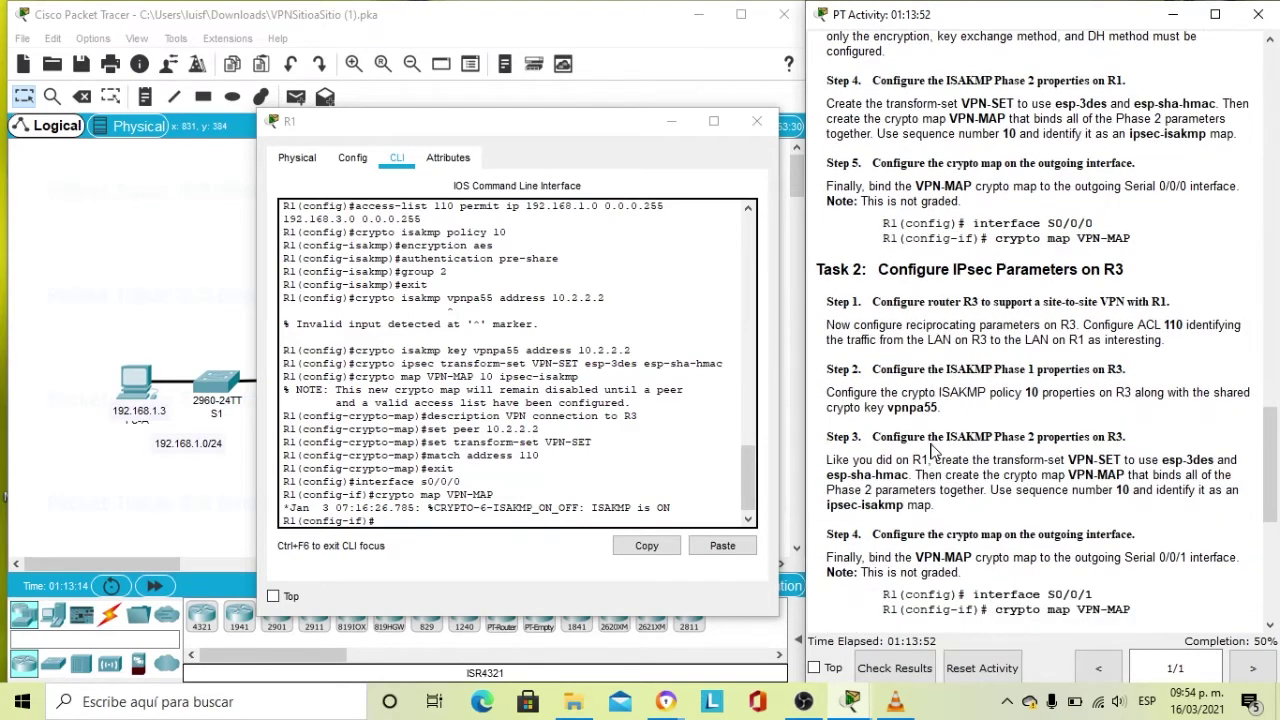
scroll(932, 444, "down", 1)
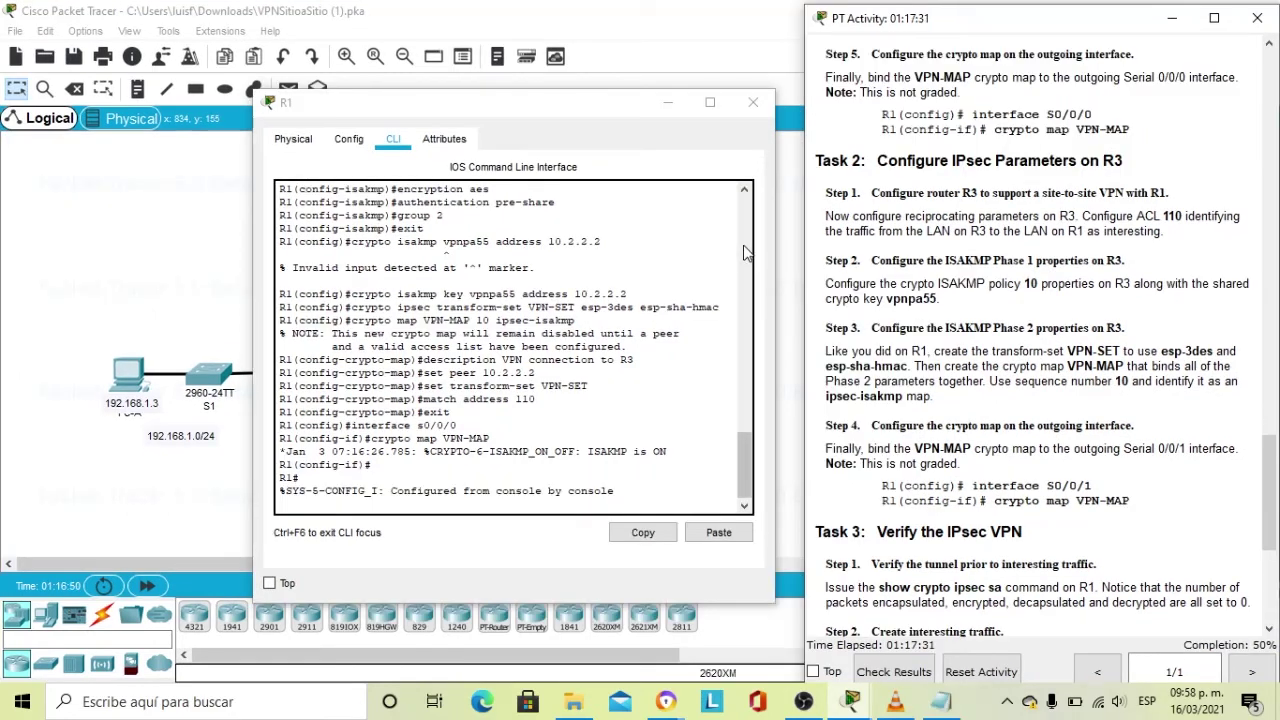
left_click(753, 104)
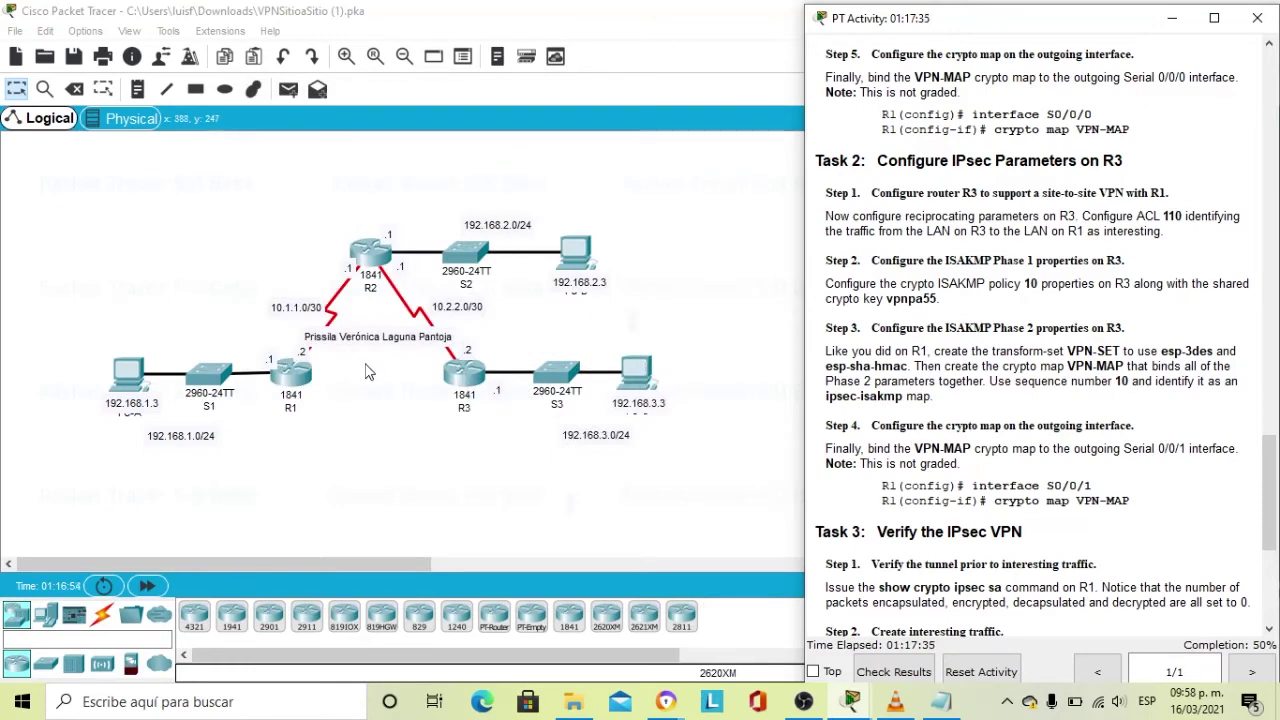
Open router R3's CLI and place its window beside the PT Activity instructions.
left_click(462, 372)
left_click(462, 372)
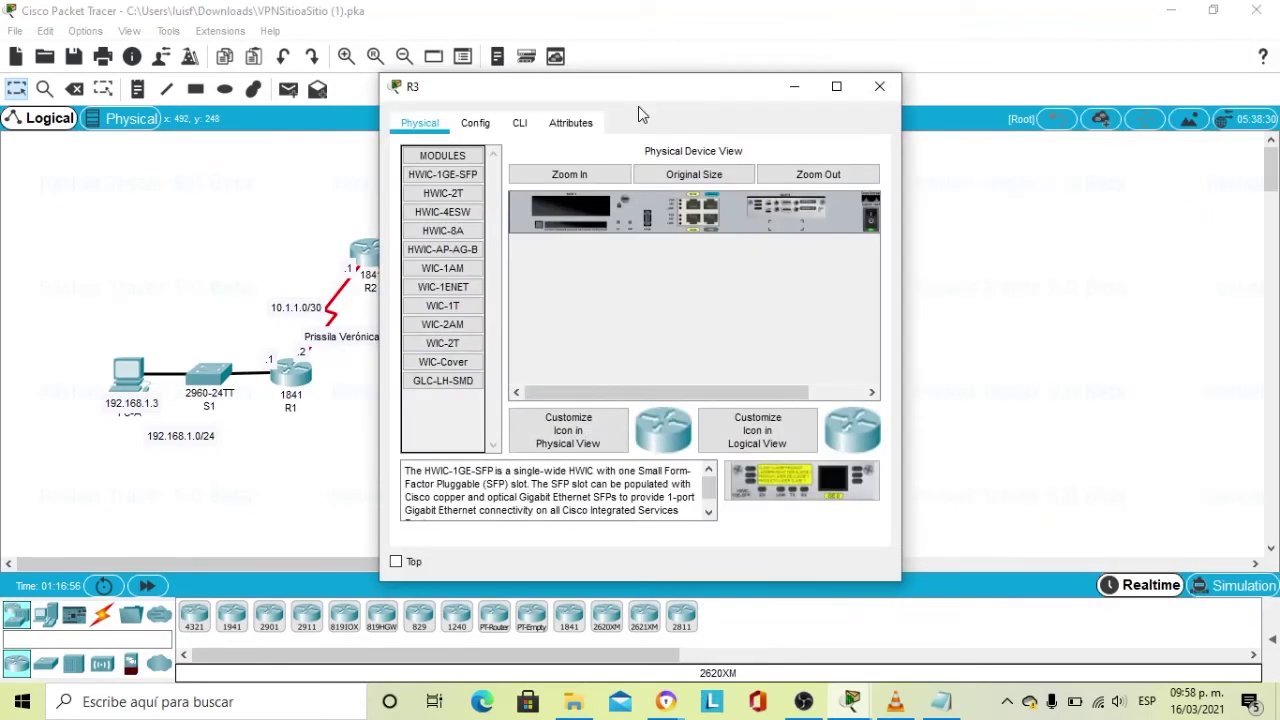
left_click(519, 122)
left_click_drag(642, 93, 588, 95)
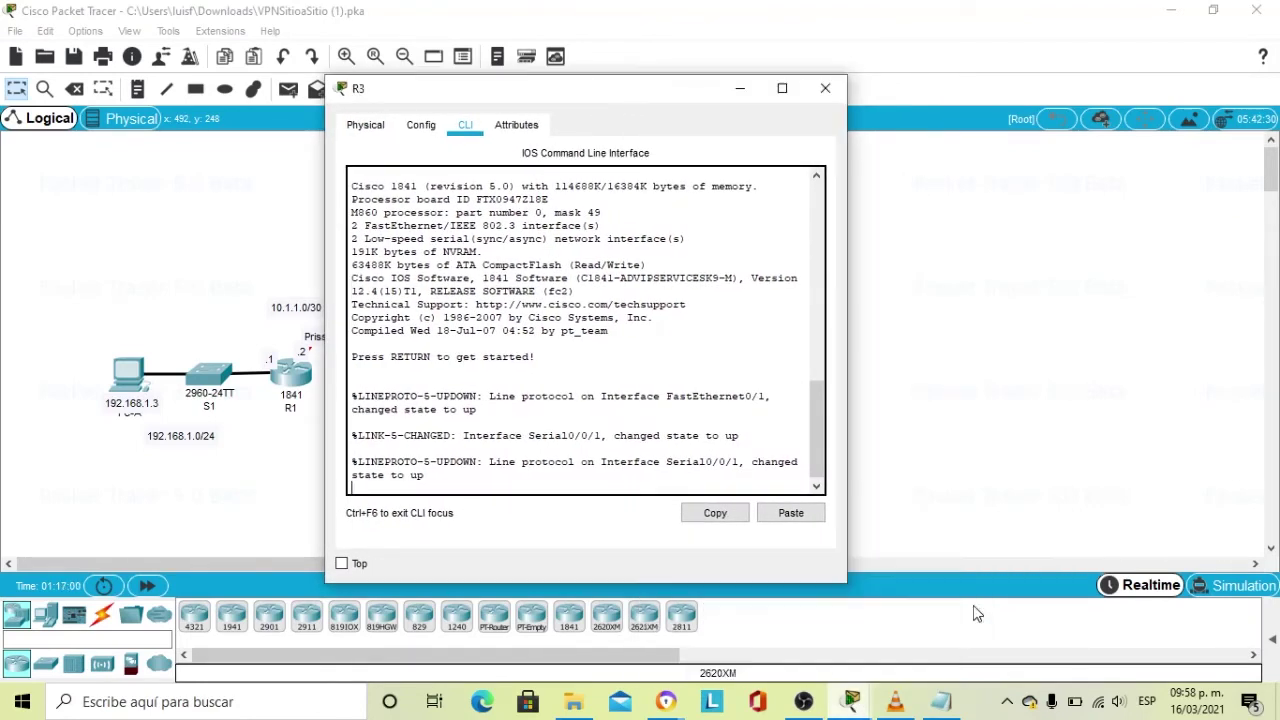
left_click(863, 575)
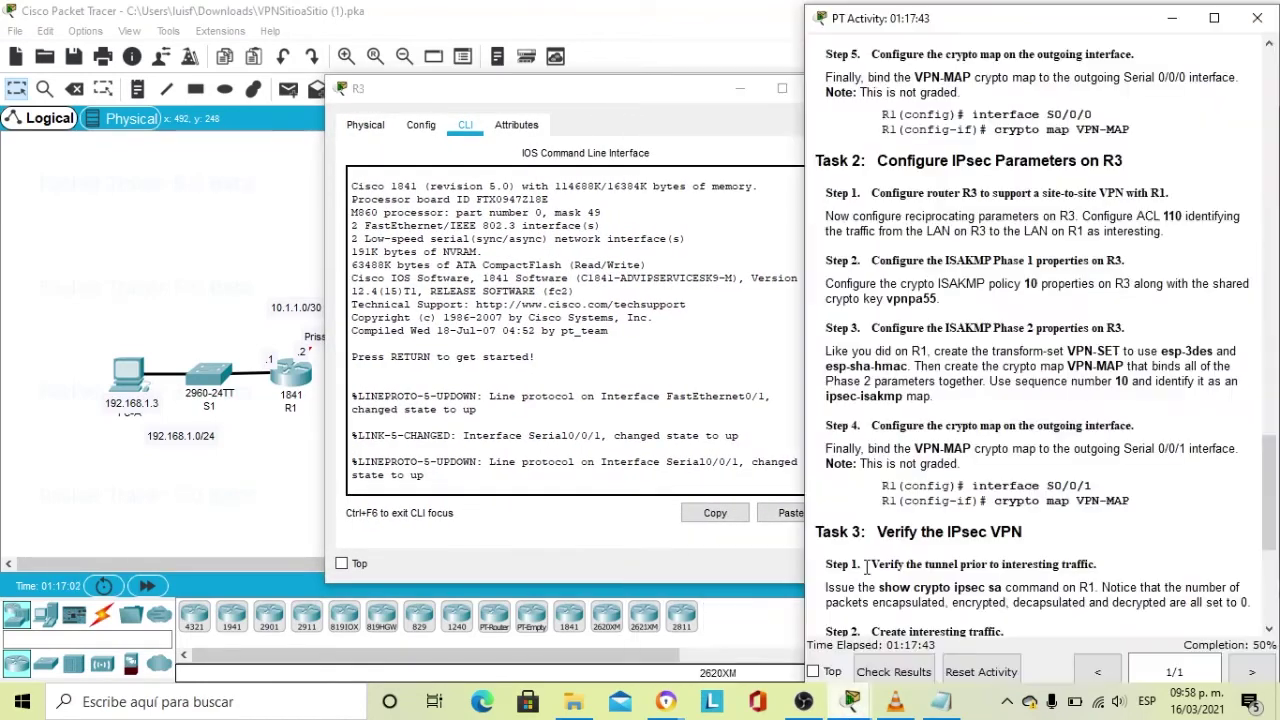
left_click_drag(674, 97, 621, 108)
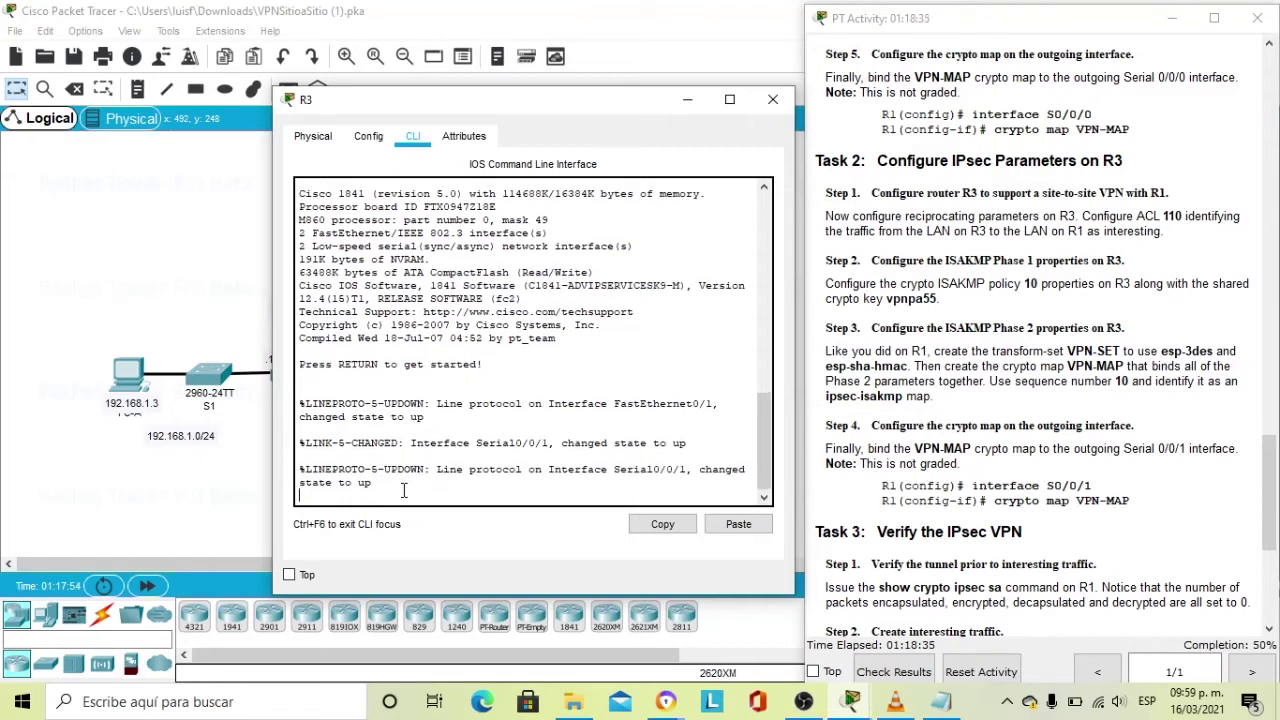
Log in to R3's console with the console password.
key("Return")
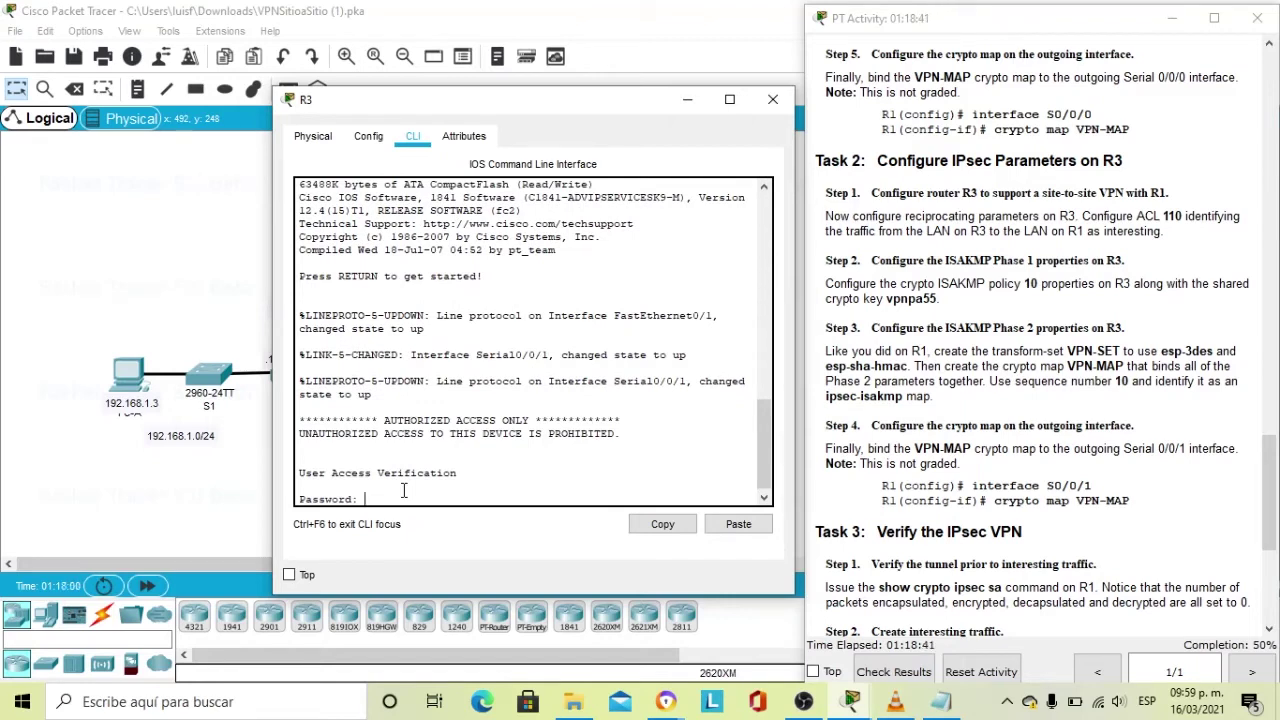
key("Return")
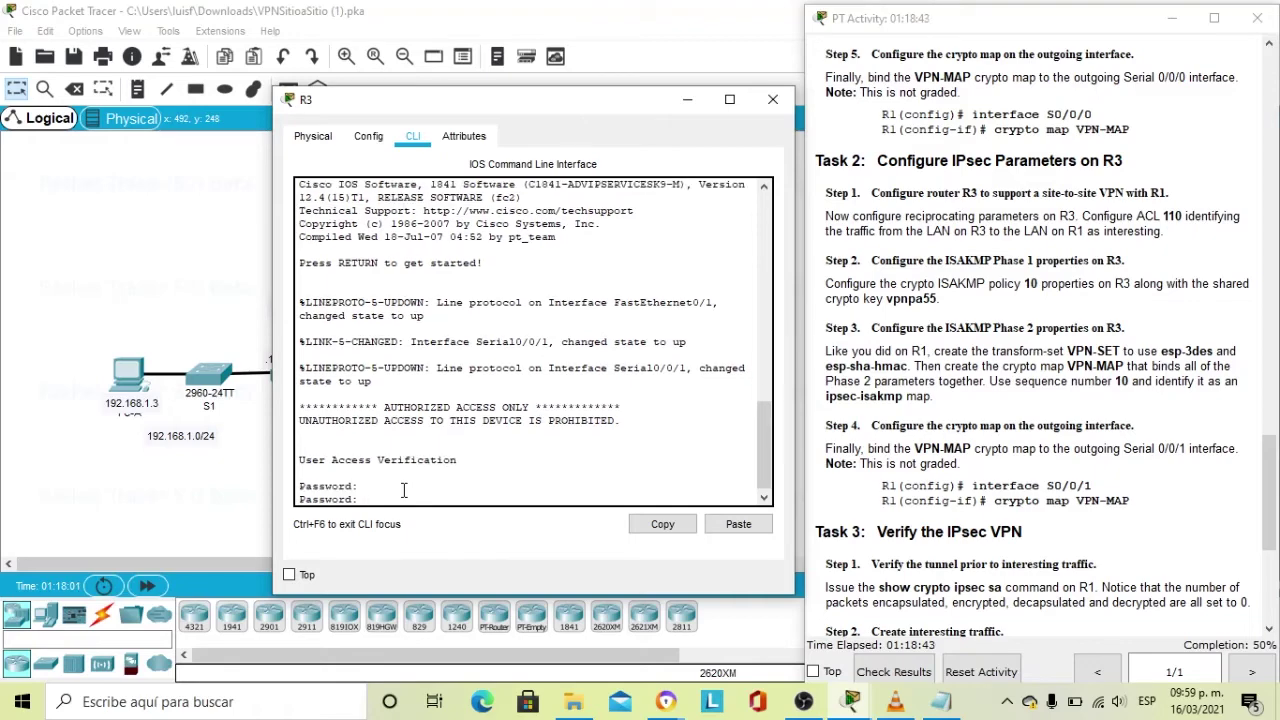
scroll(1070, 415, "up", 10)
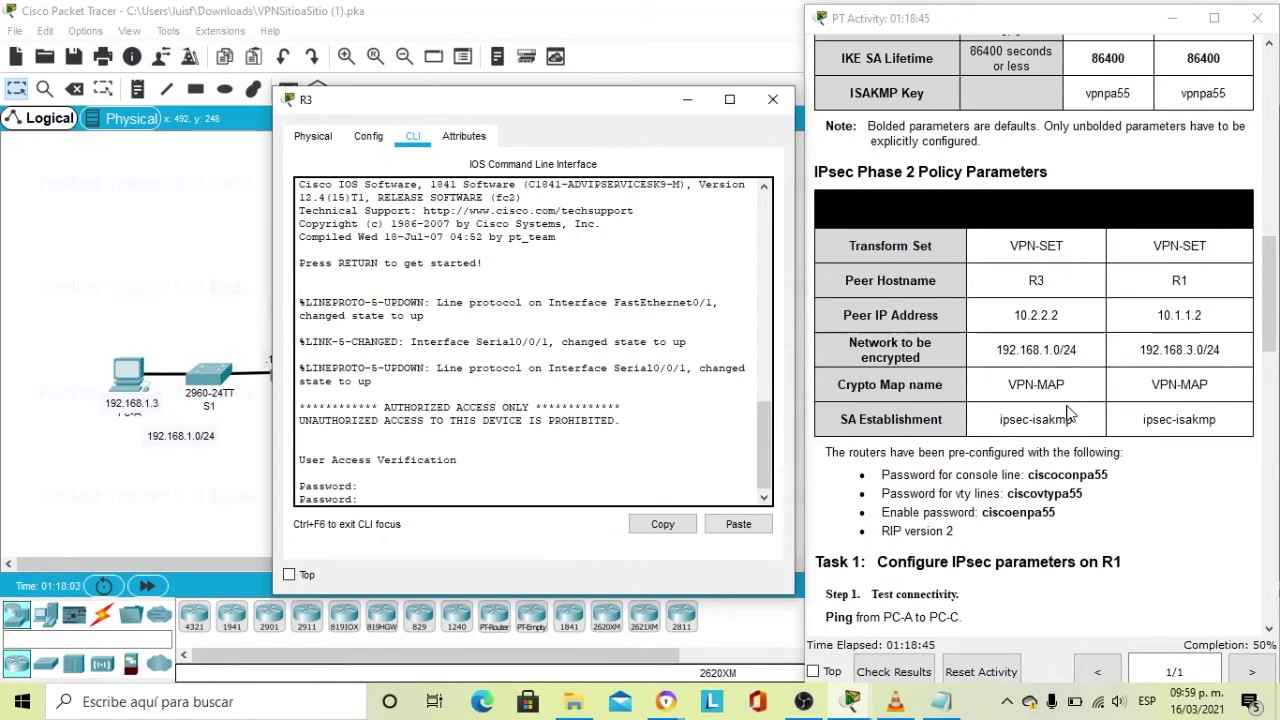
scroll(1070, 415, "down", 1)
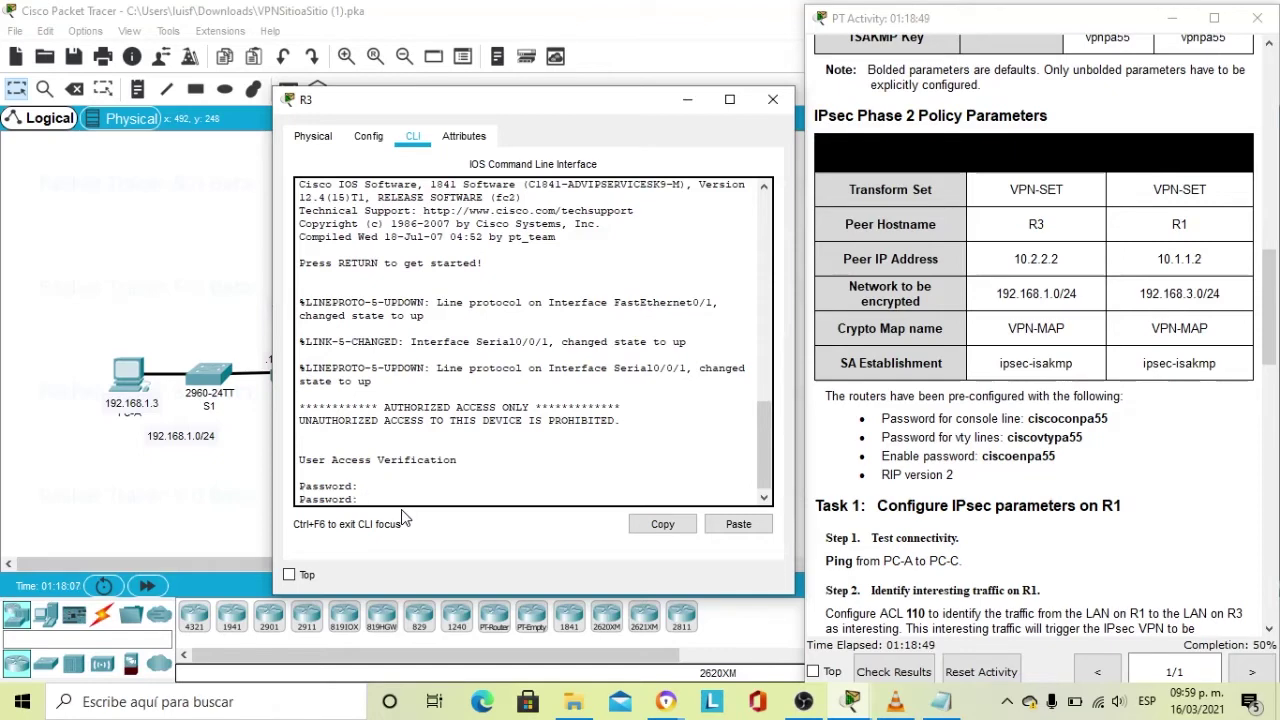
key("Return")
type("ci")
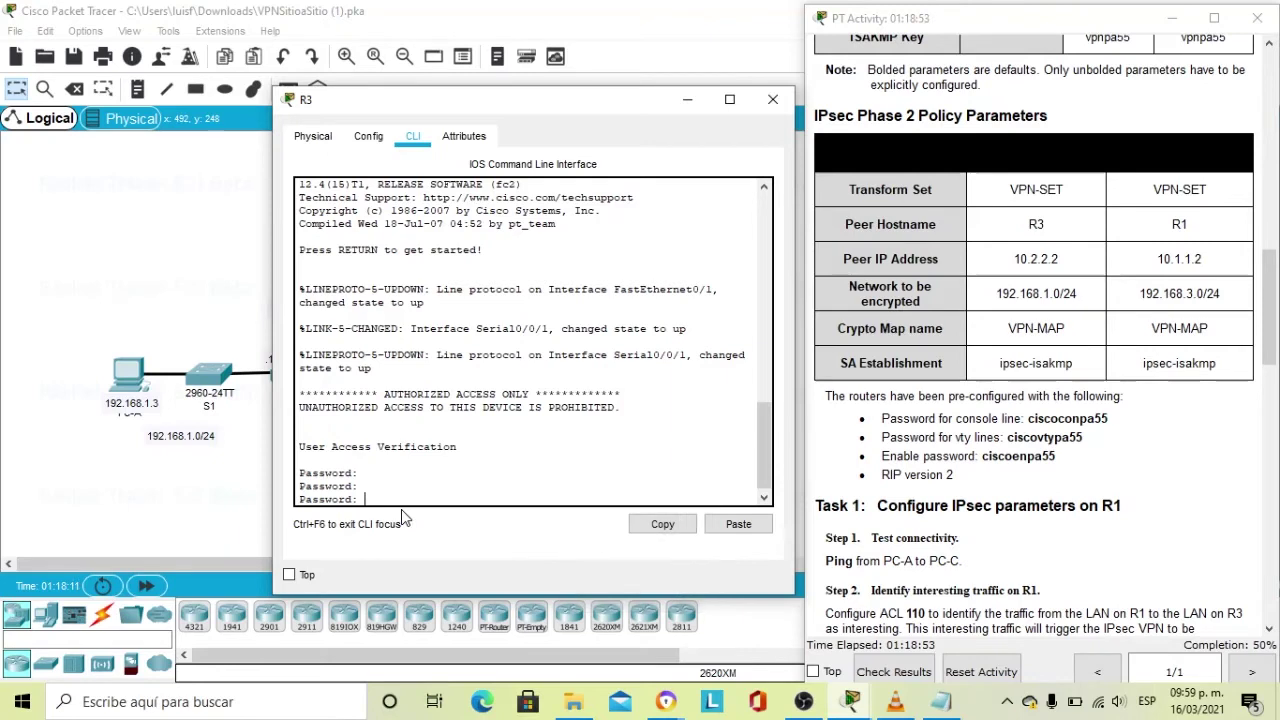
key("Return")
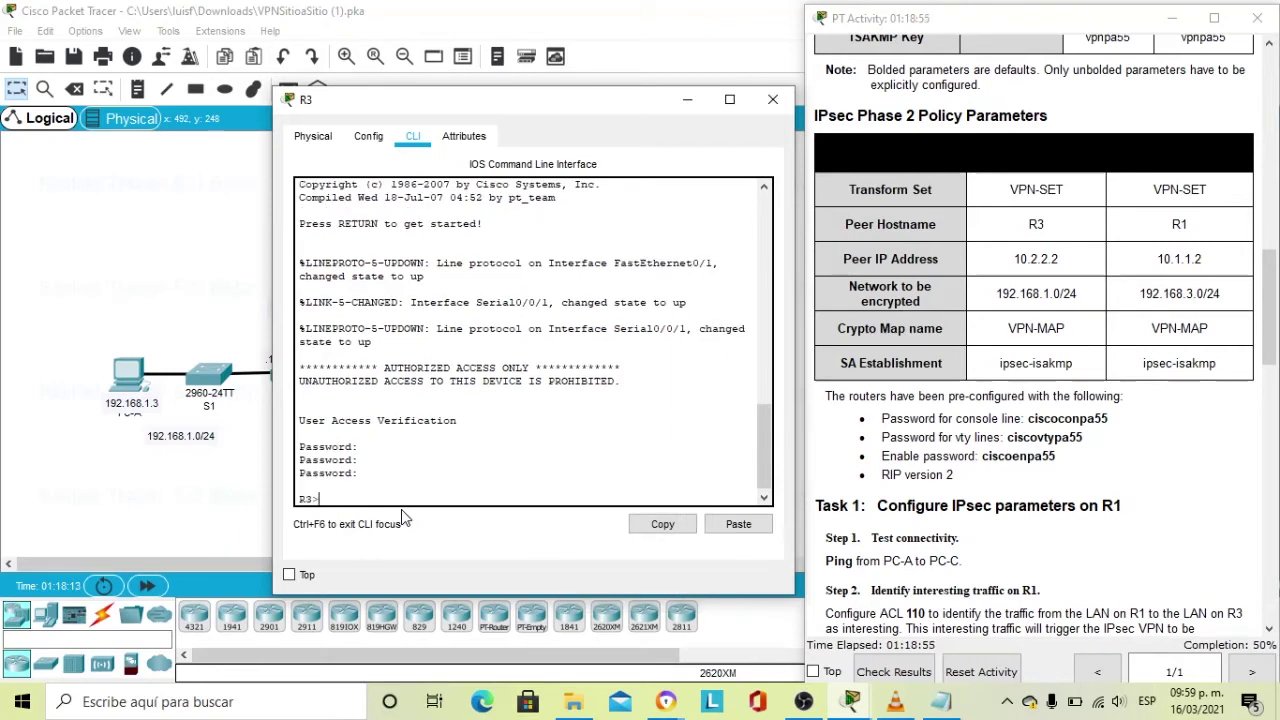
Enter privileged mode with the enable password and run 'configure terminal'.
type("enable")
key("Return")
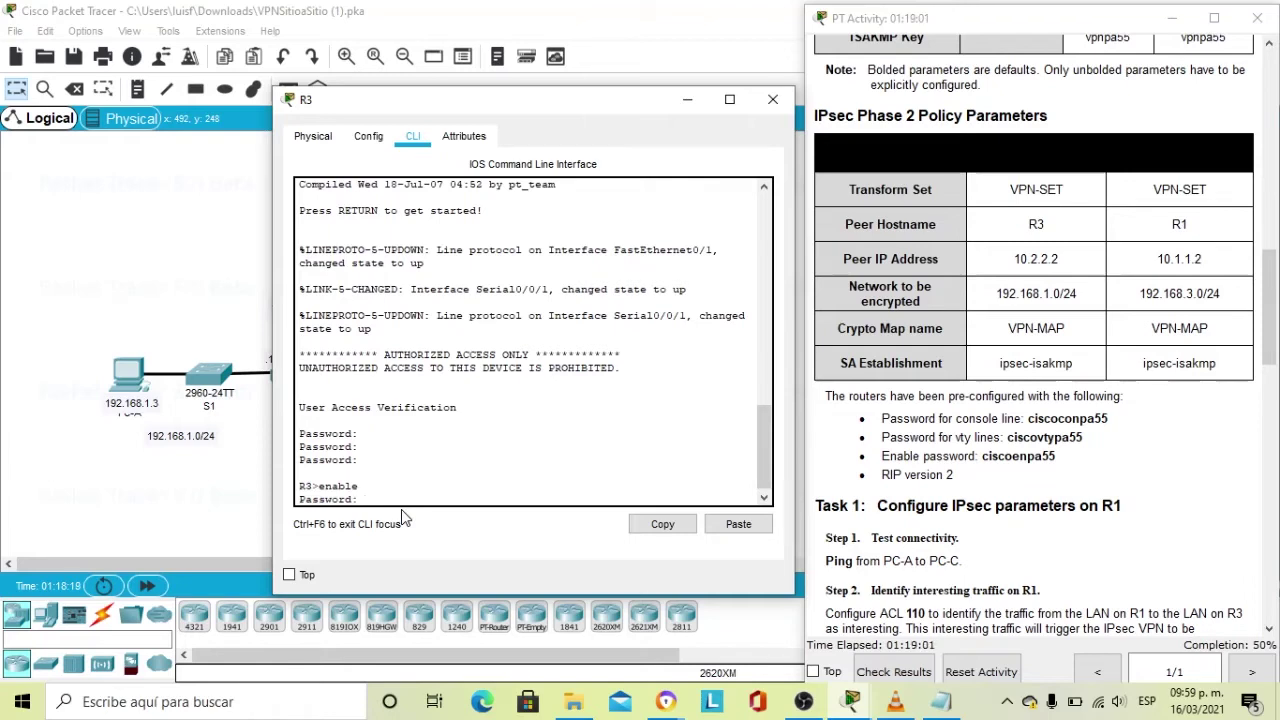
key("Return")
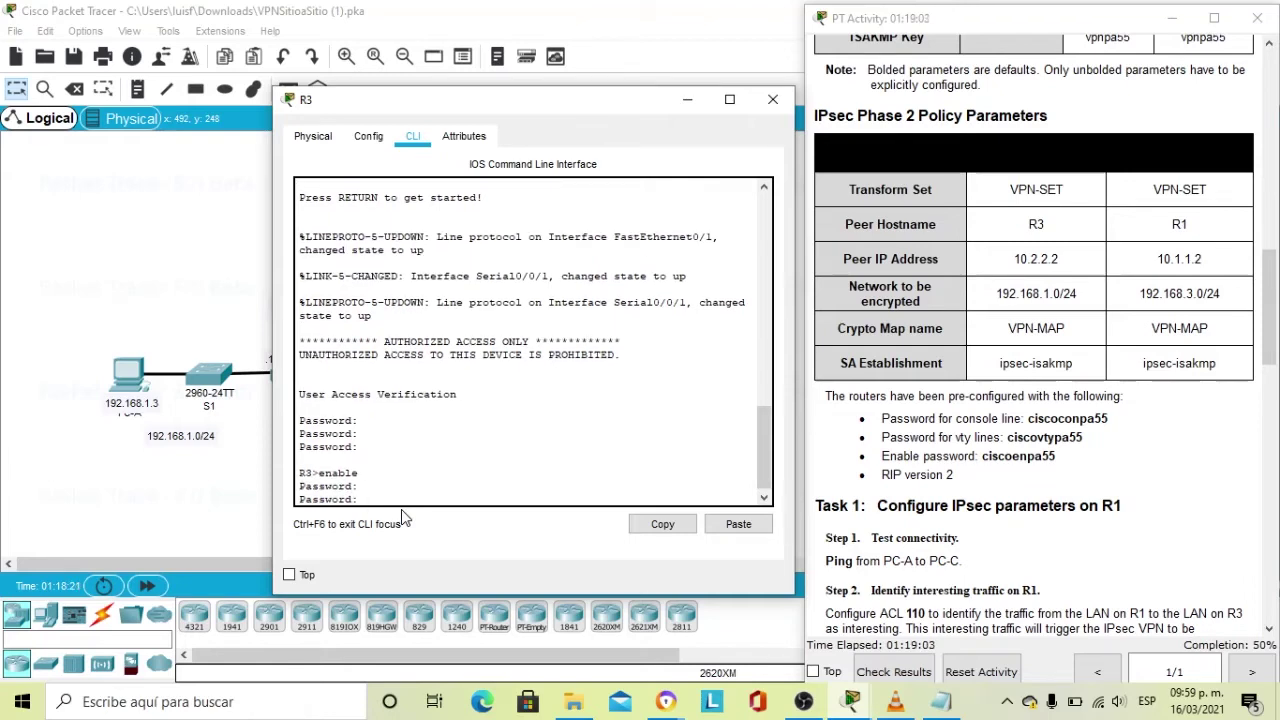
key("Return")
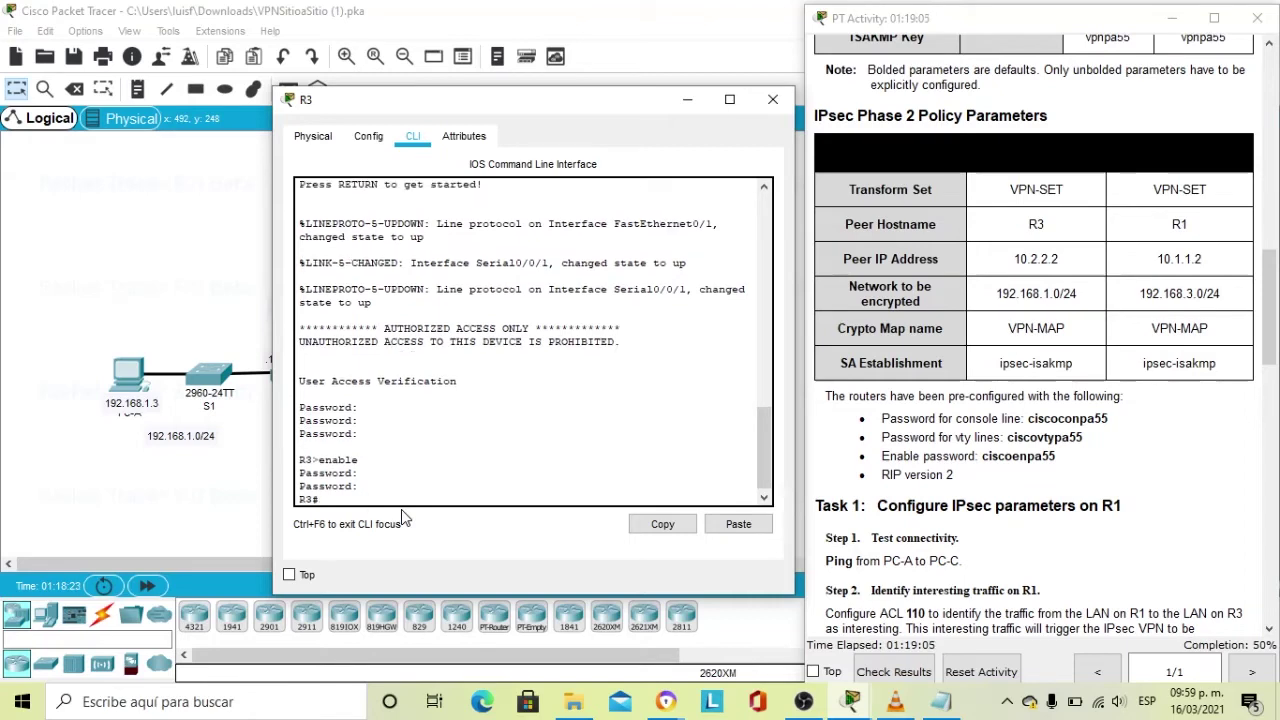
type("configure terminal")
key("Return")
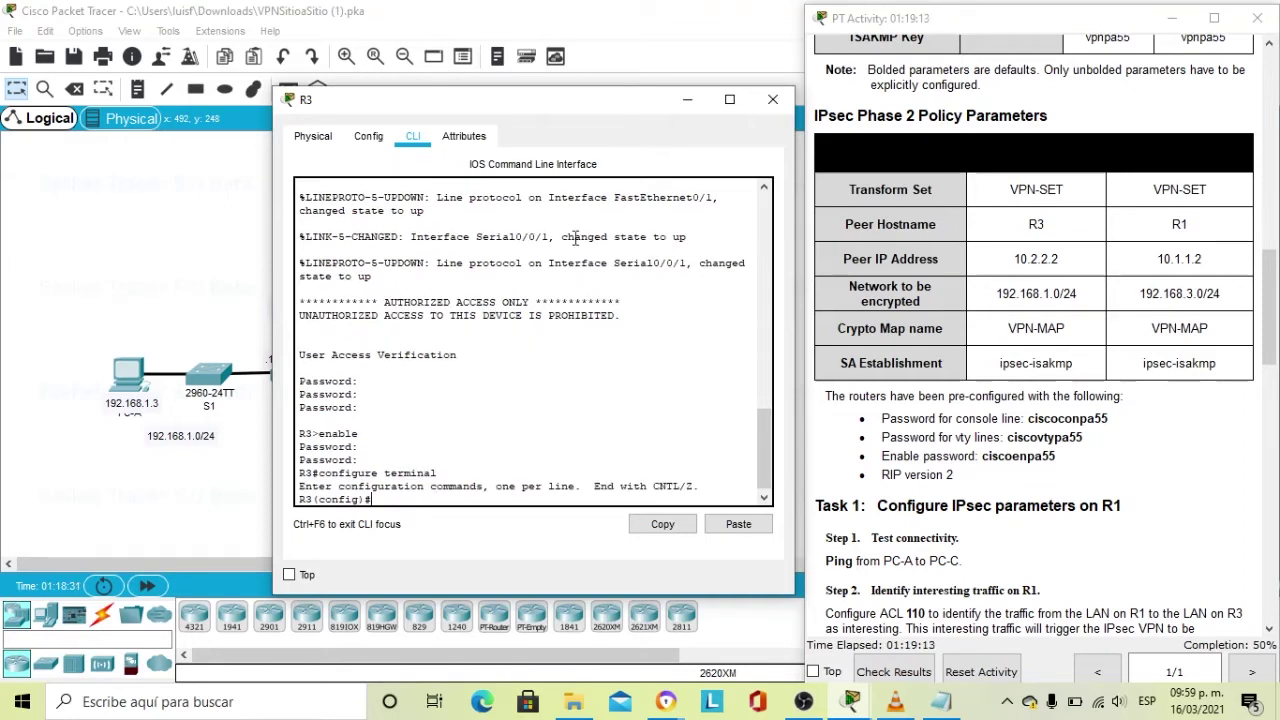
scroll(934, 178, "down", 10)
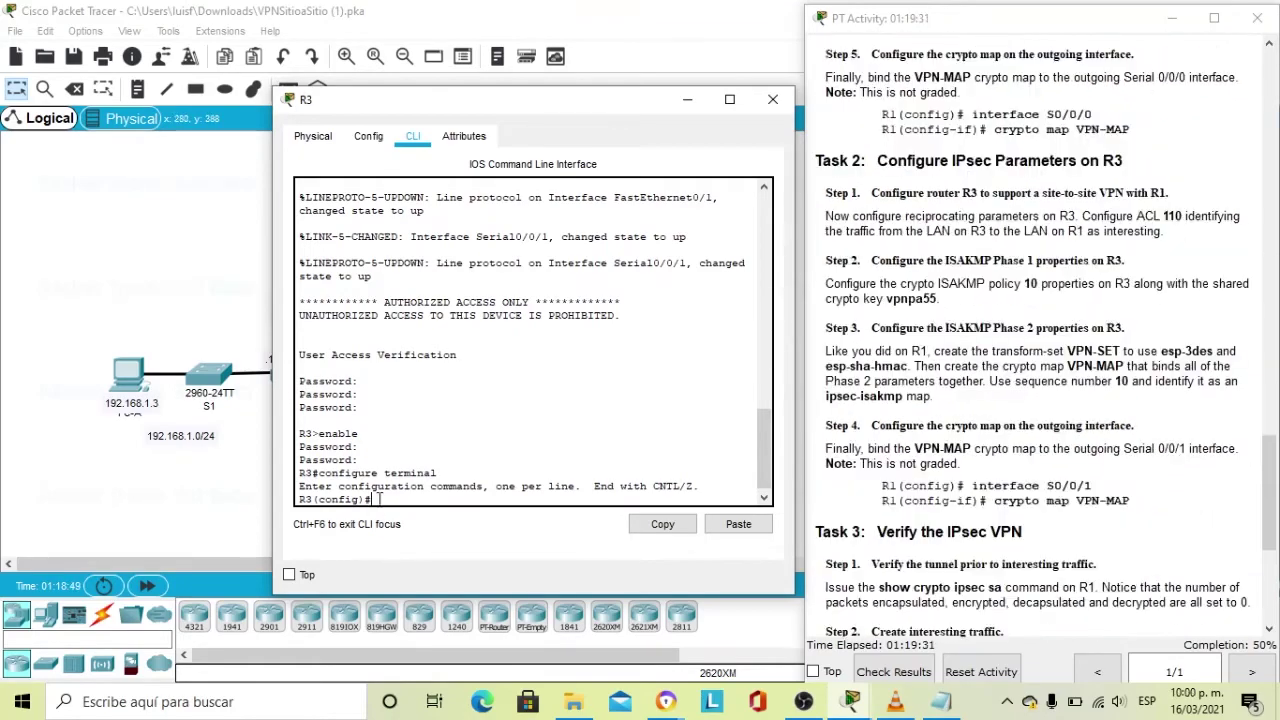
Enter 'access-list 110 permit ip 192.168.3.0 0.0.0.255 192.168.1.0 0.0.0.255' on R3.
left_click(940, 703)
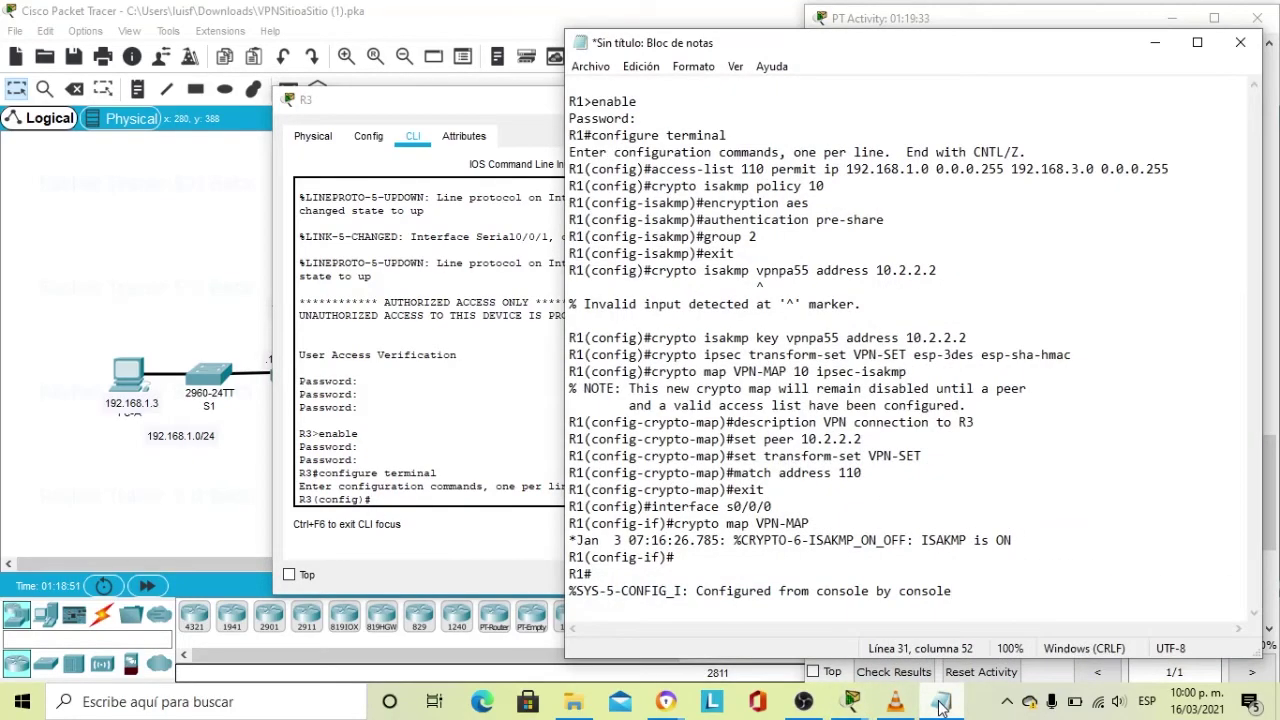
left_click(940, 703)
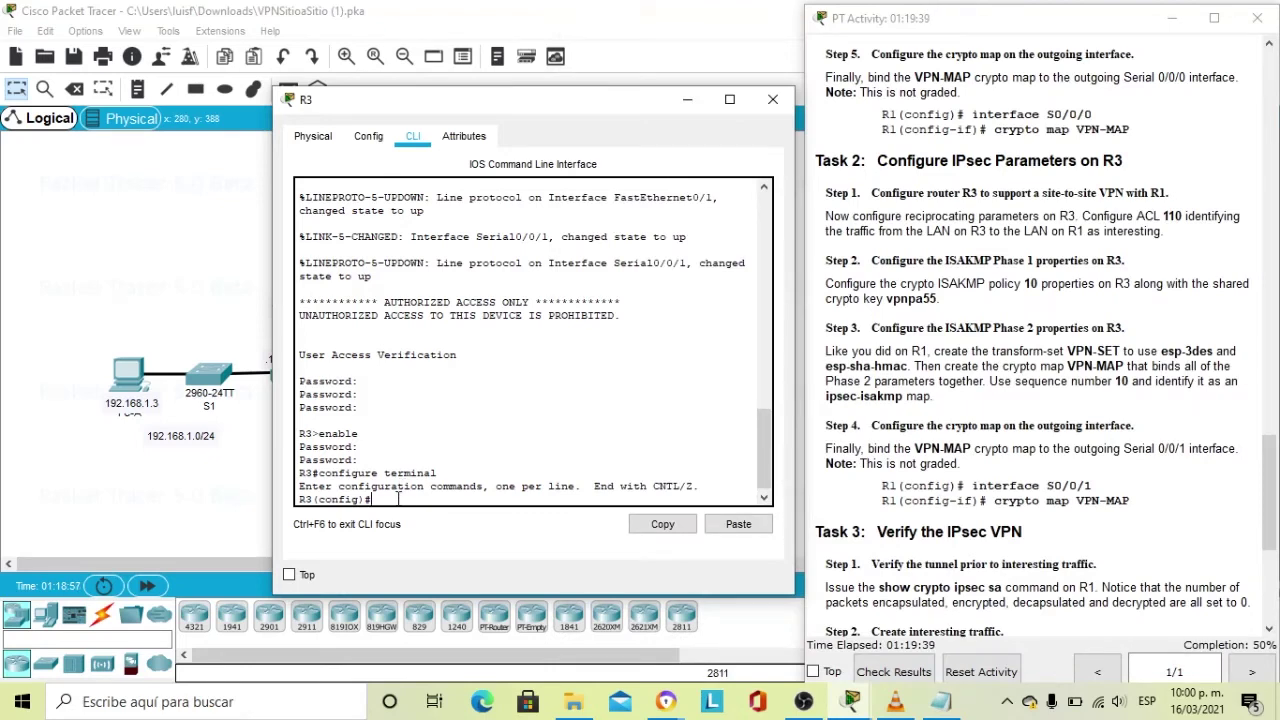
type("access-")
type("list")
type(" 100")
key("BackSpace")
key("BackSpace")
type("10 permit")
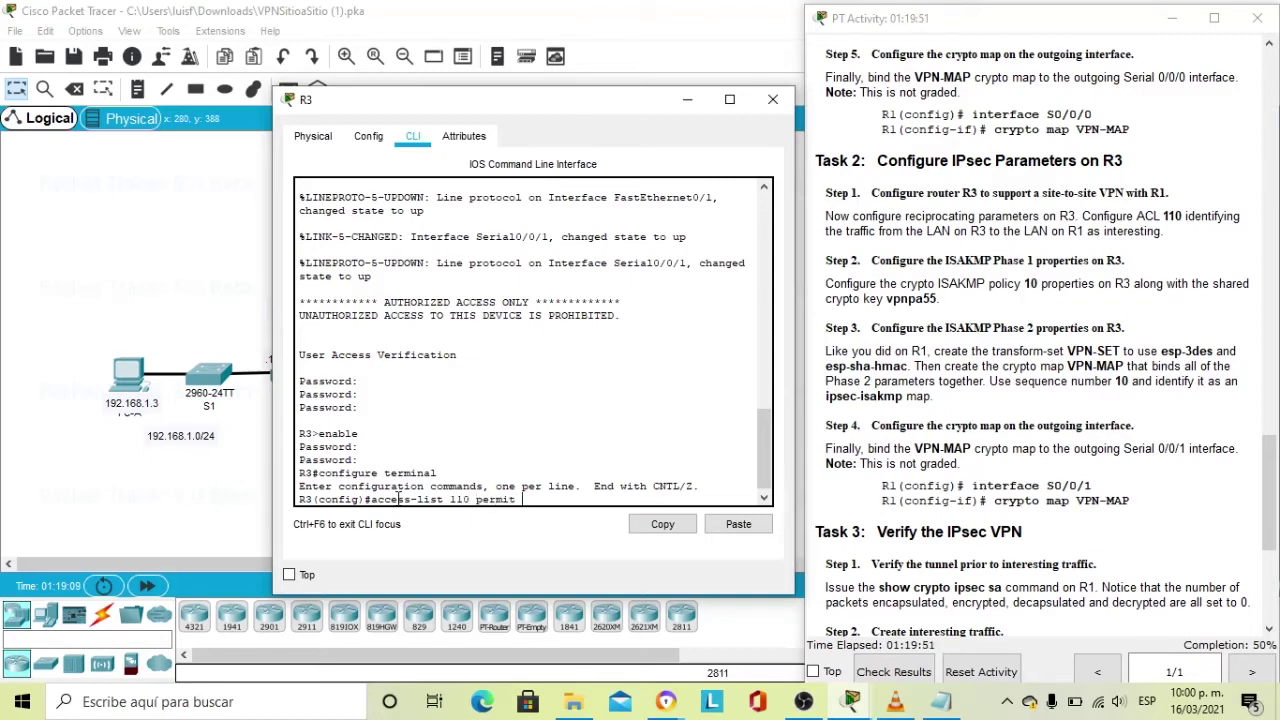
type(" ip")
type("192.168.3.0 0.0.0.")
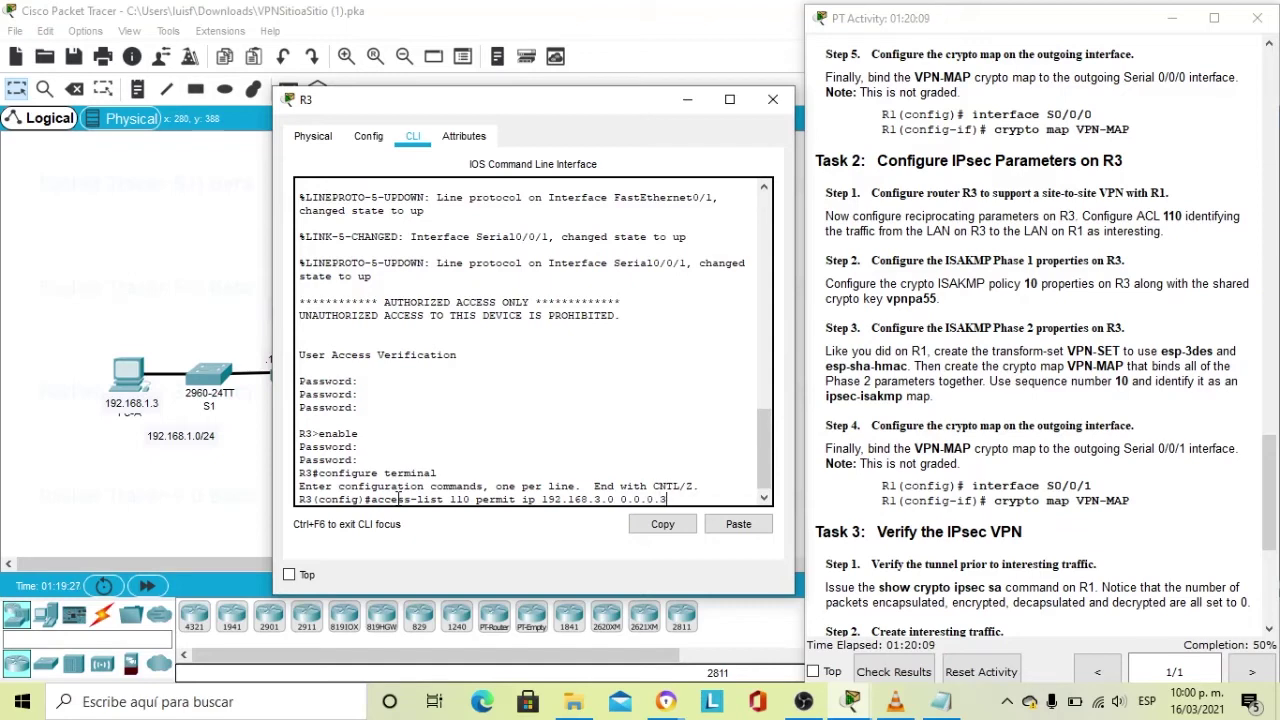
type("255")
type(" 192.16")
type("8")
type(".")
type("1.")
type("0 0")
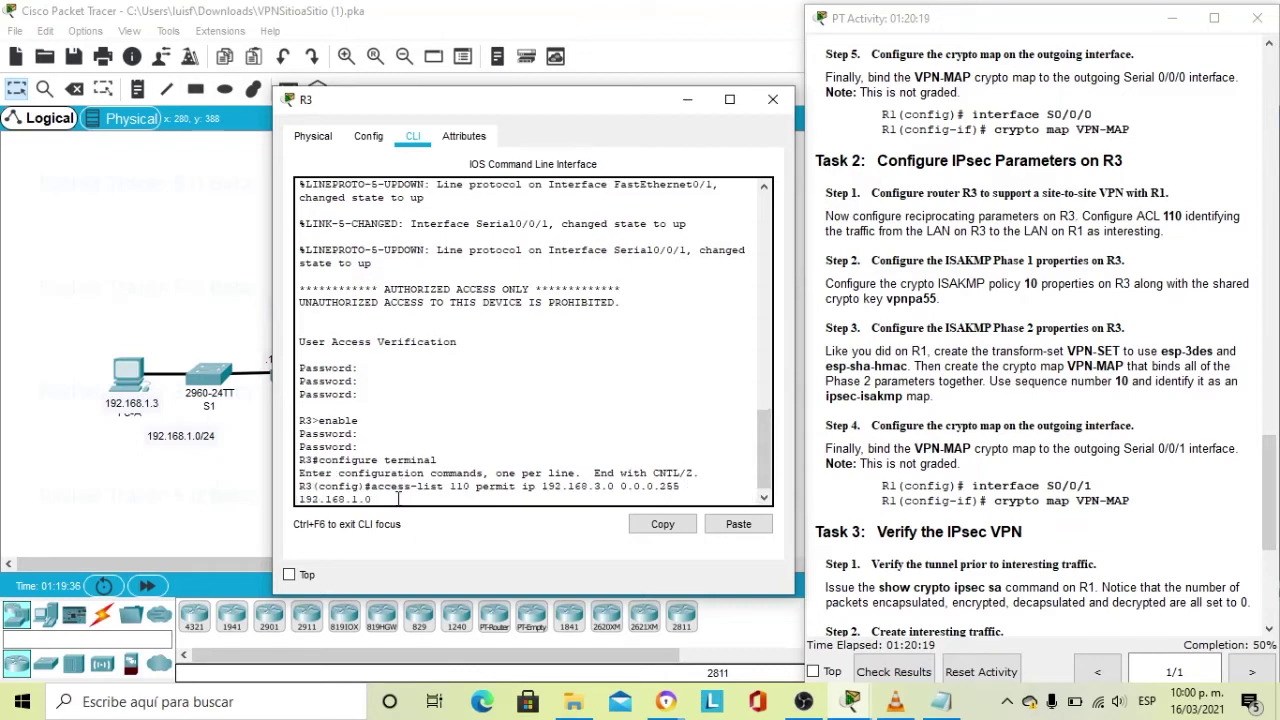
type(".0.0.255")
key("Return")
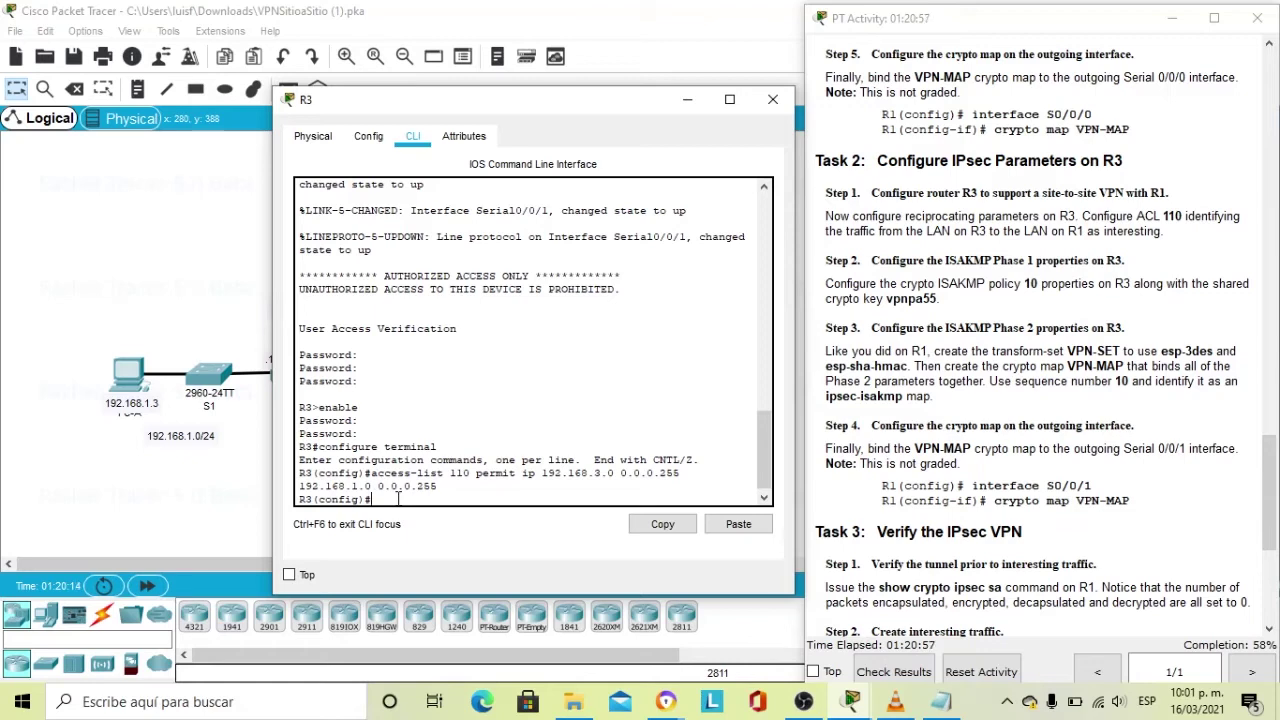
Create ISAKMP policy 10 on R3 with AES encryption and pre-shared key authentication.
type("crypto isakmp policy ")
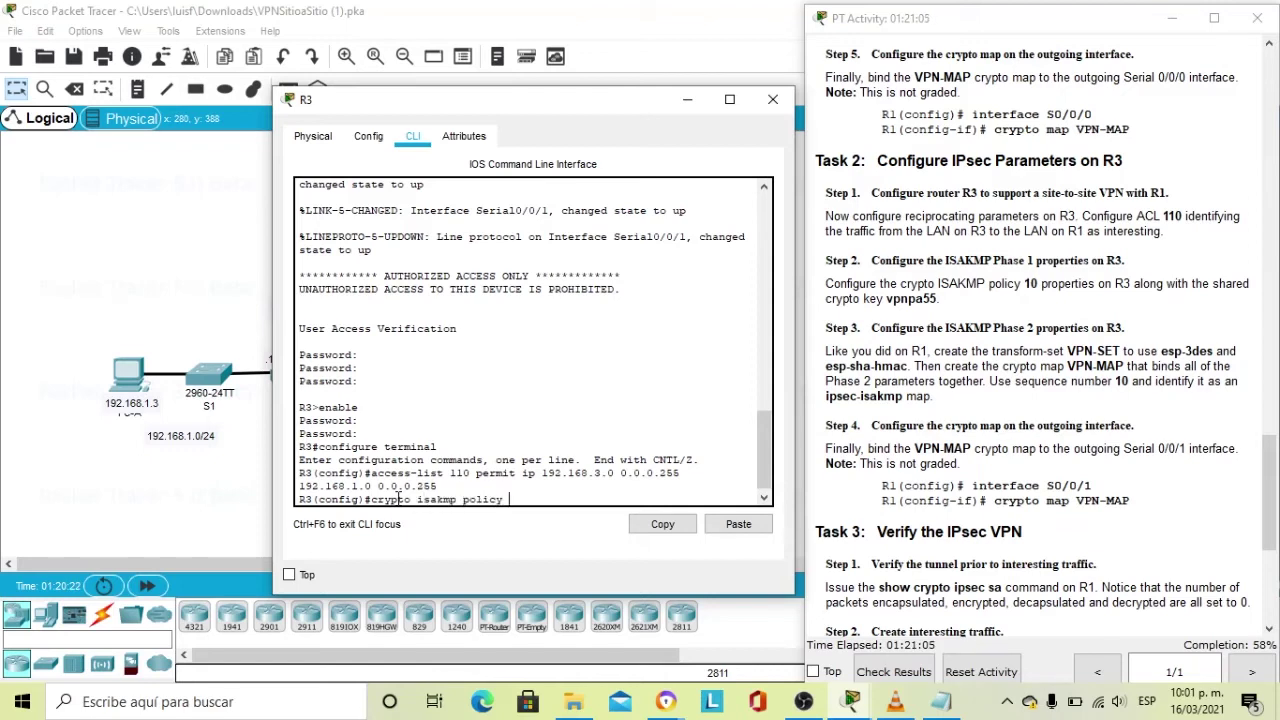
type("10")
key("Return")
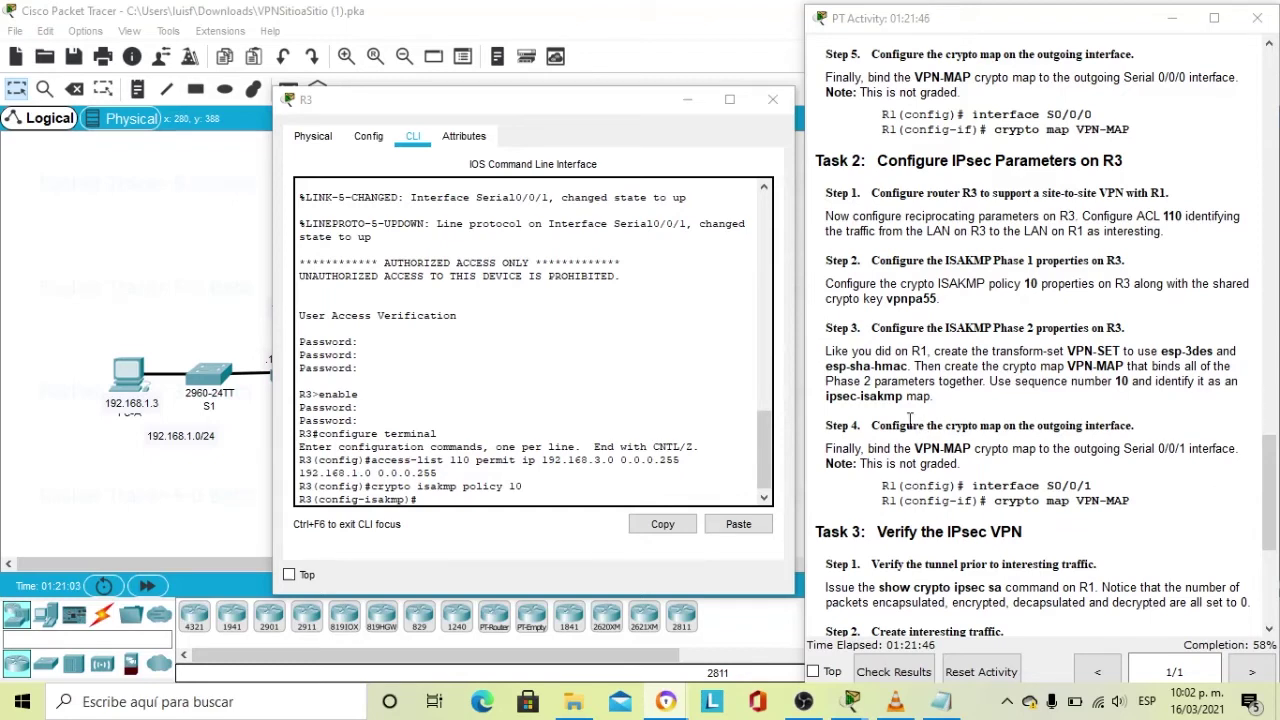
left_click(489, 493)
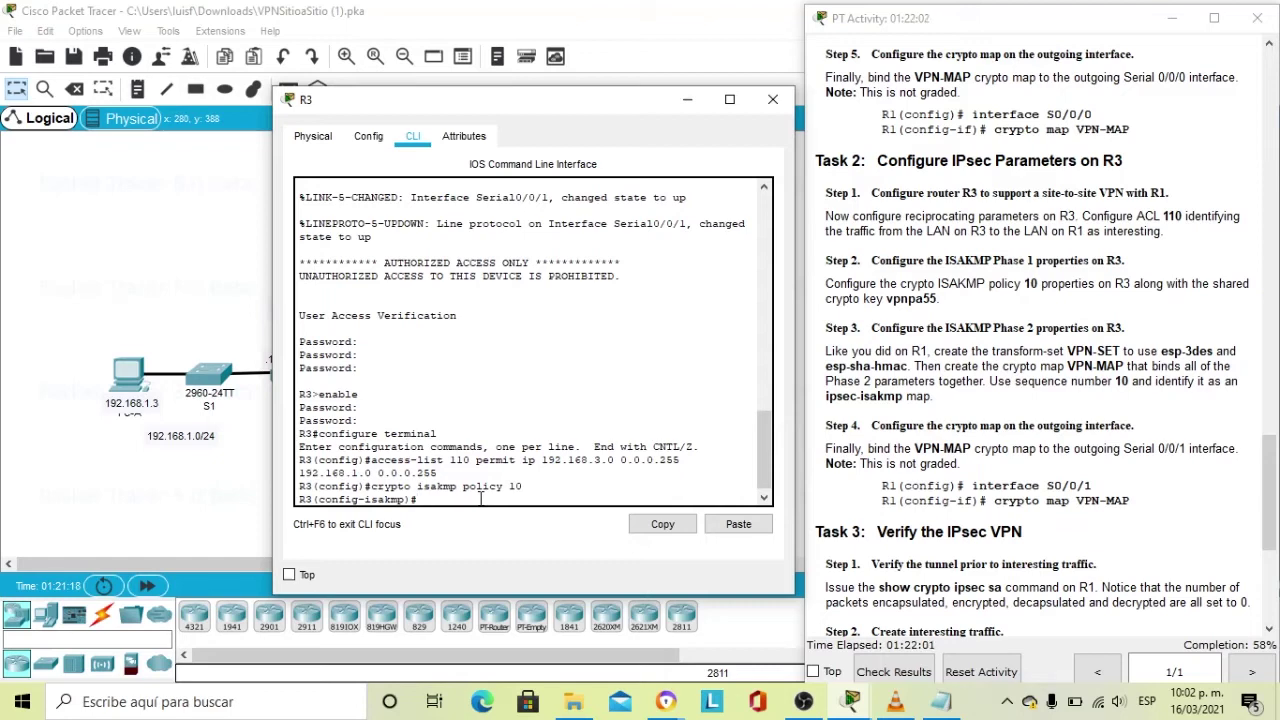
type("encryption aes")
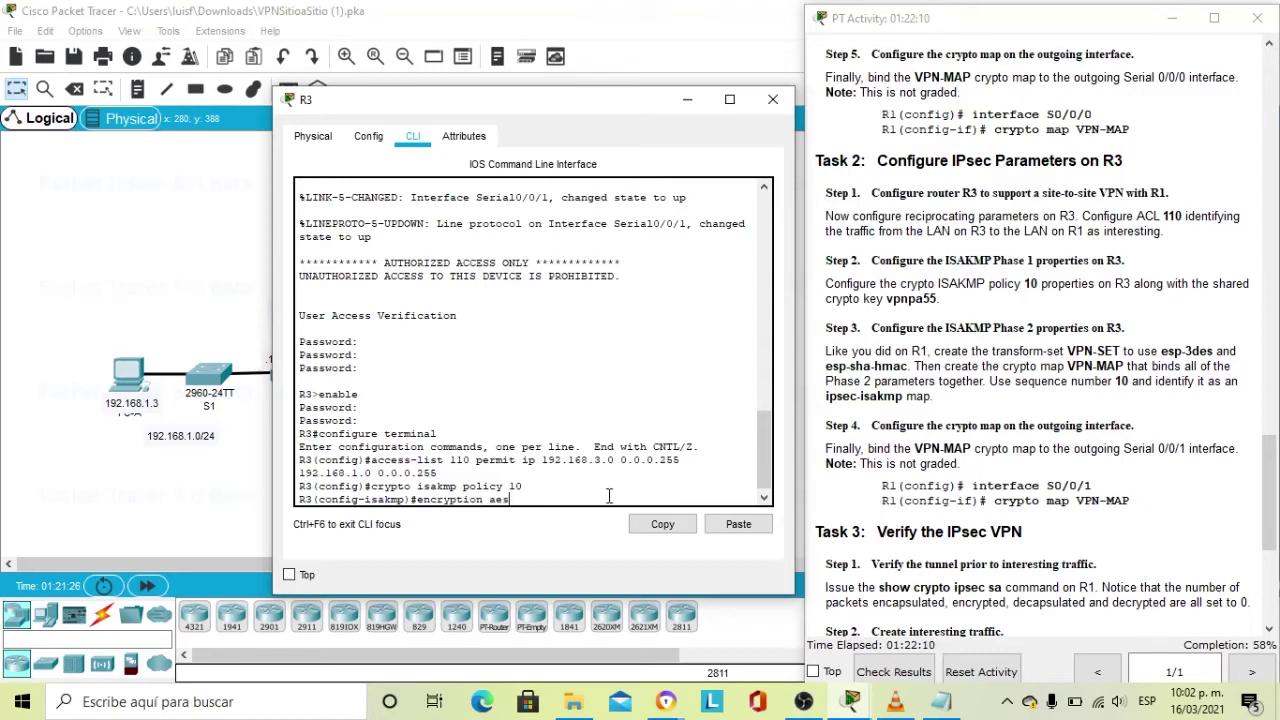
key("Return")
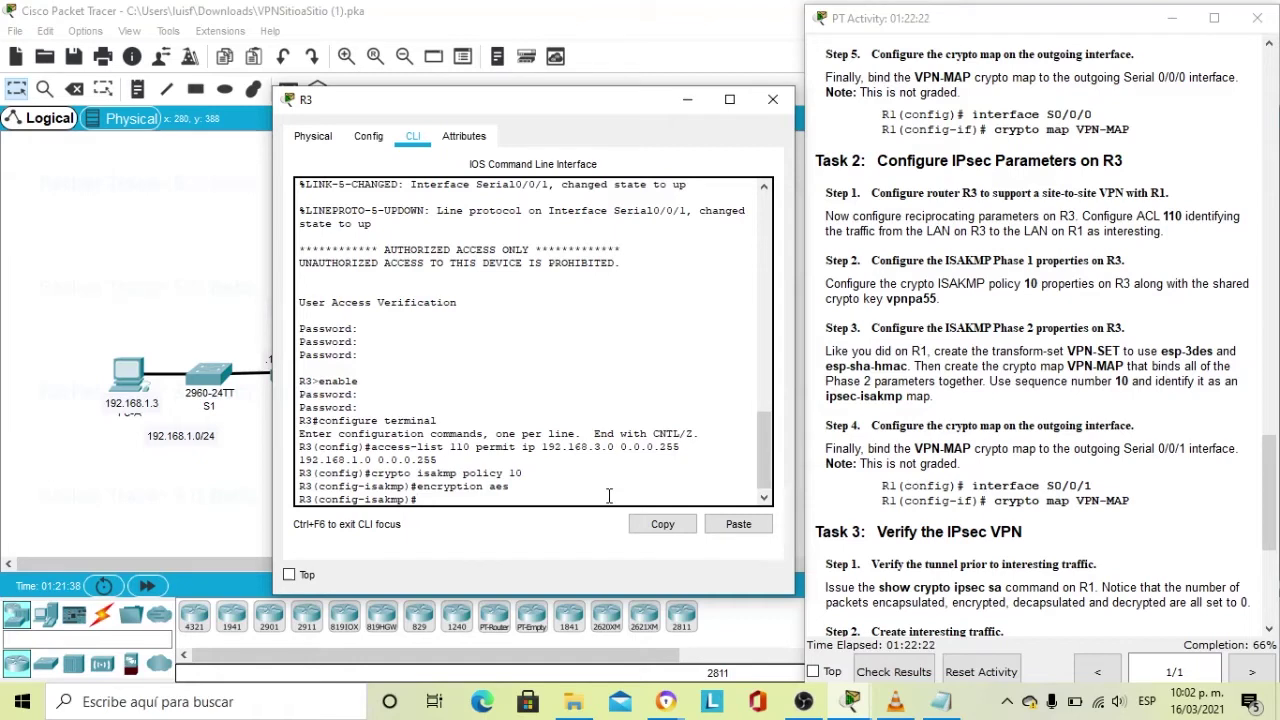
type("authentication pre-share")
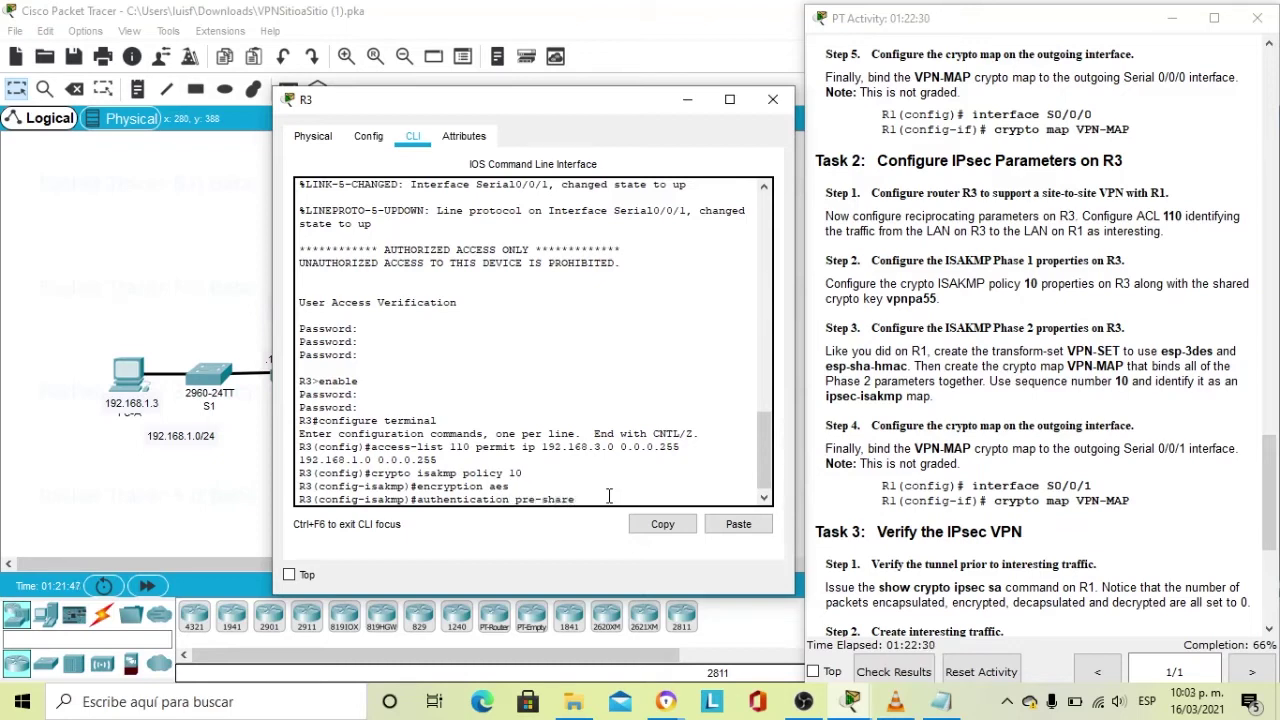
key("Return")
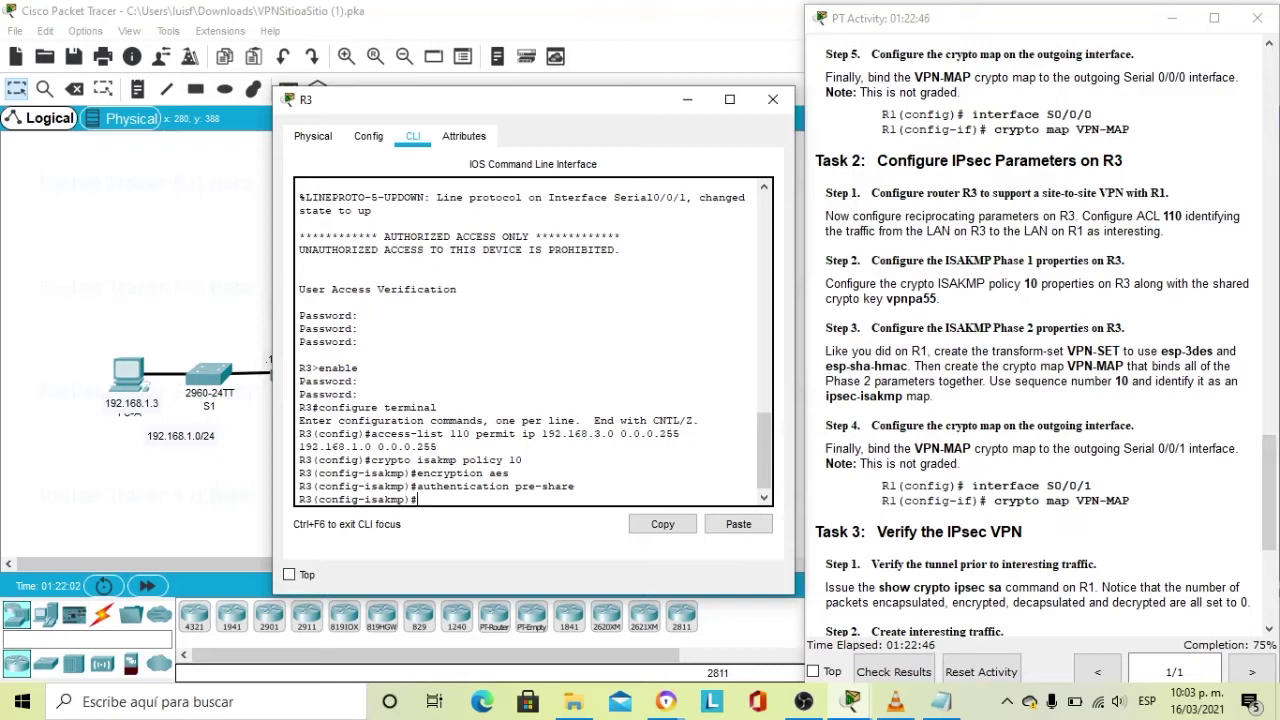
Set Diffie-Hellman group 2, exit the policy, and begin the ISAKMP key command with the lab key.
type("group")
type("2")
key("Return")
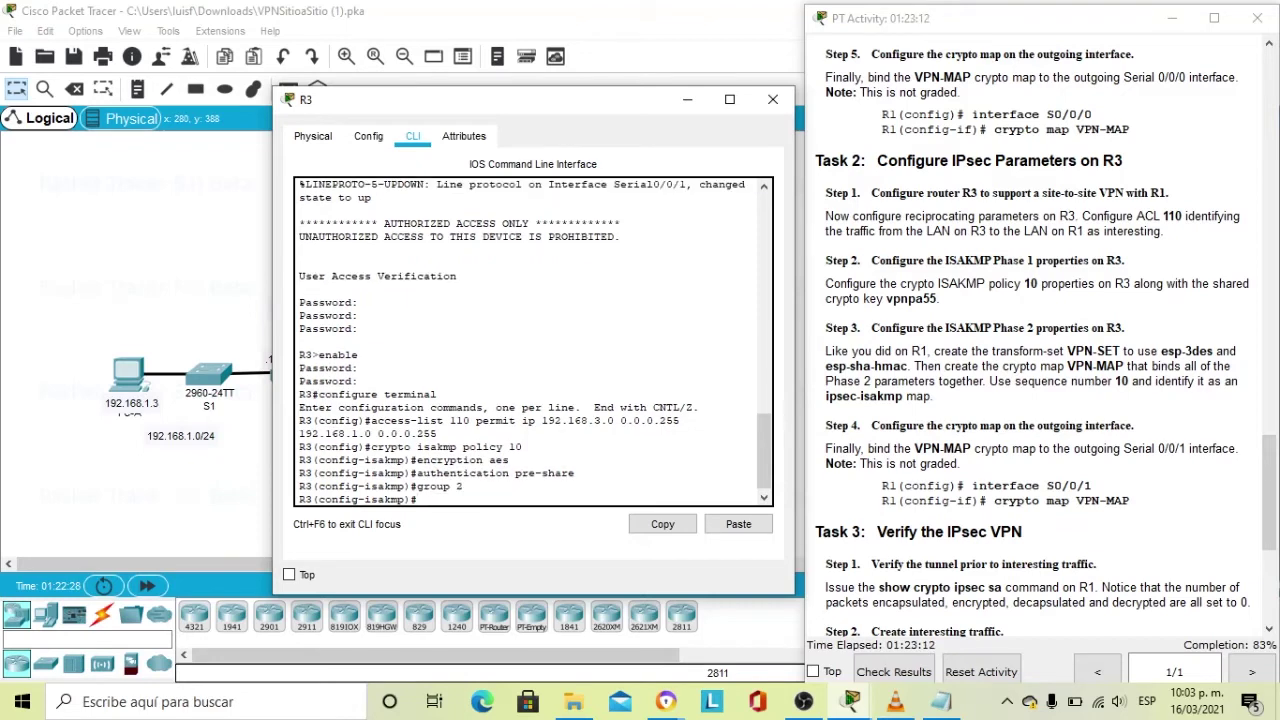
type("exit")
key("Return")
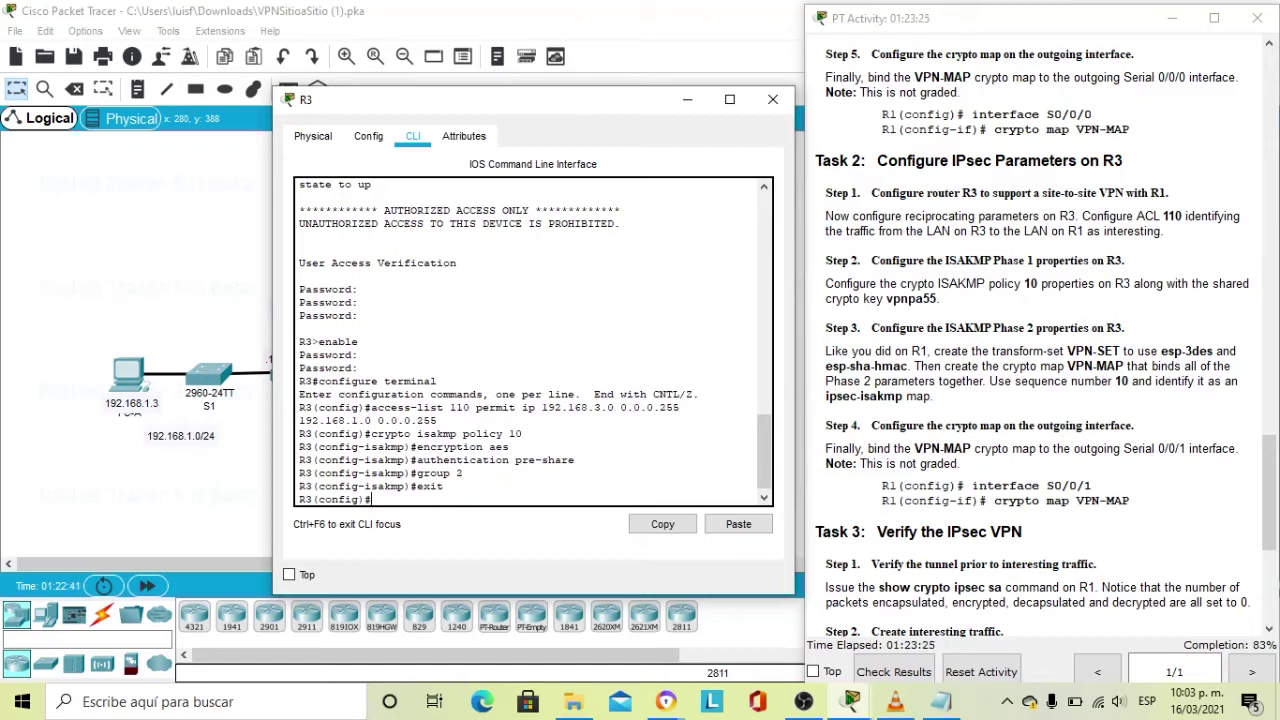
type("crypto isakmp key")
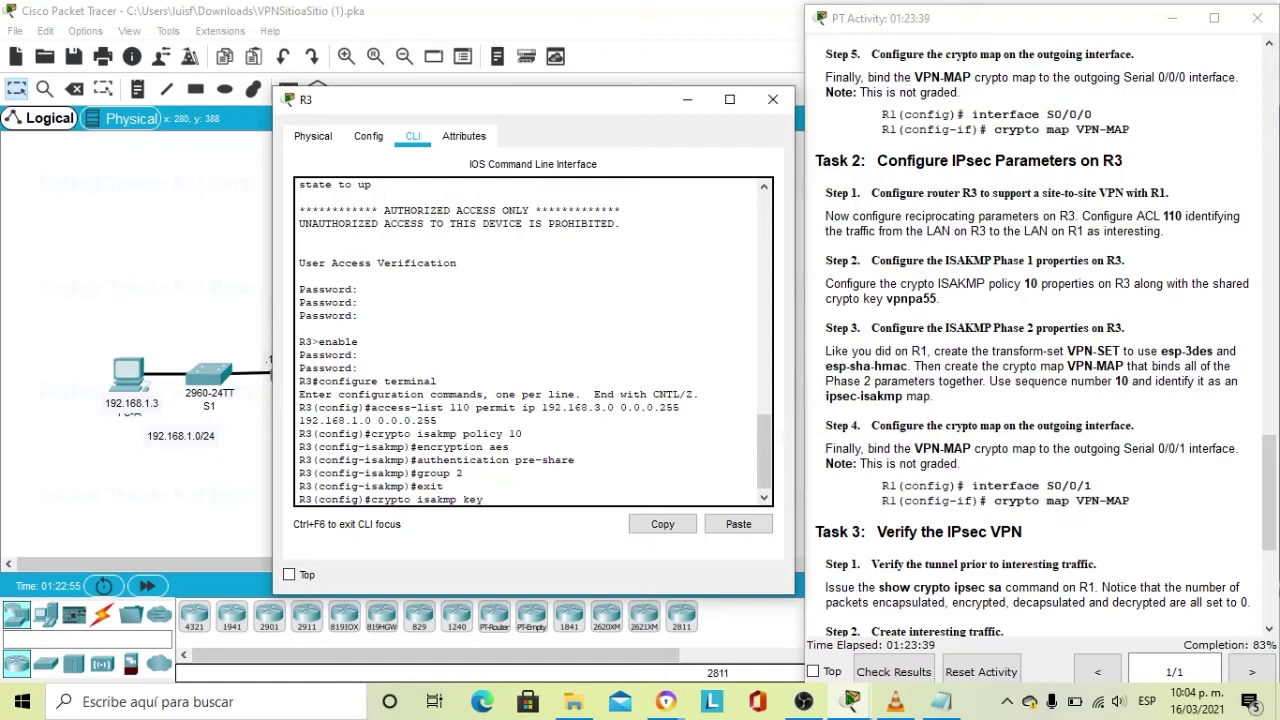
type(" vpnpa55 address")
Complete R3's ISAKMP pre-shared key command with peer address 10.1.1.2.
left_click(603, 516)
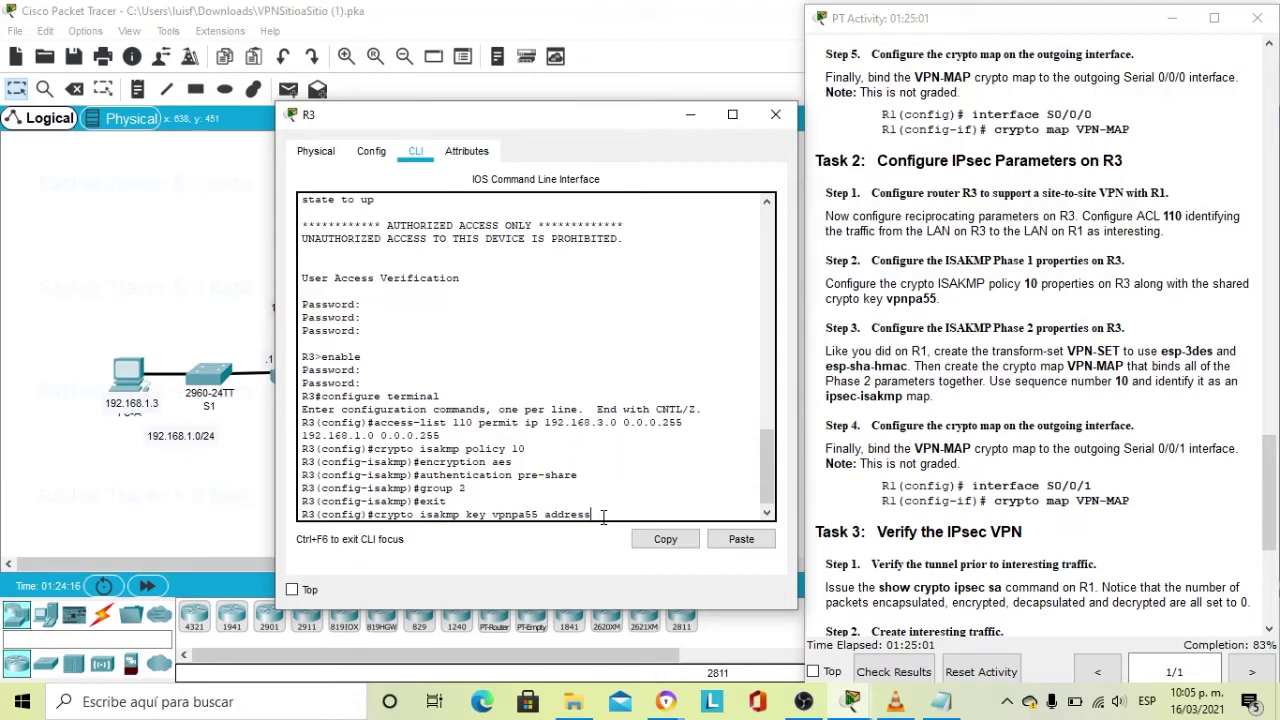
type("10.1.1.2")
key("Return")
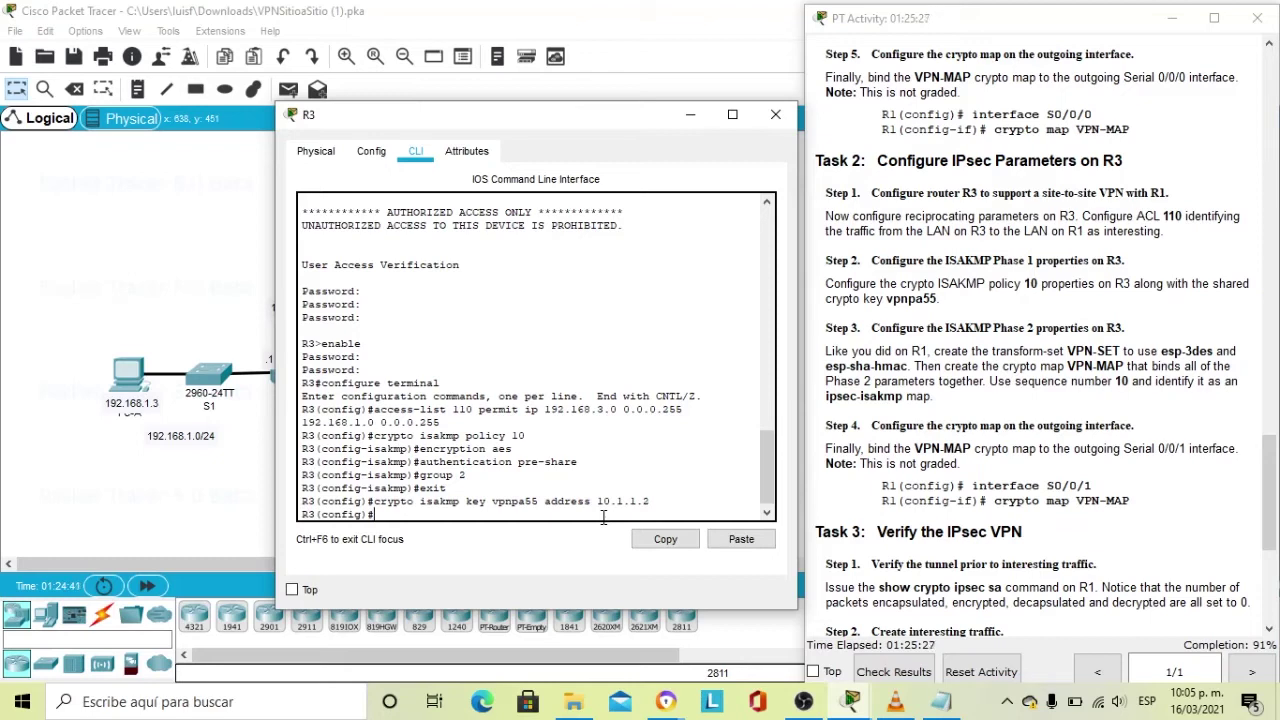
type("crypto ipsec transform-set")
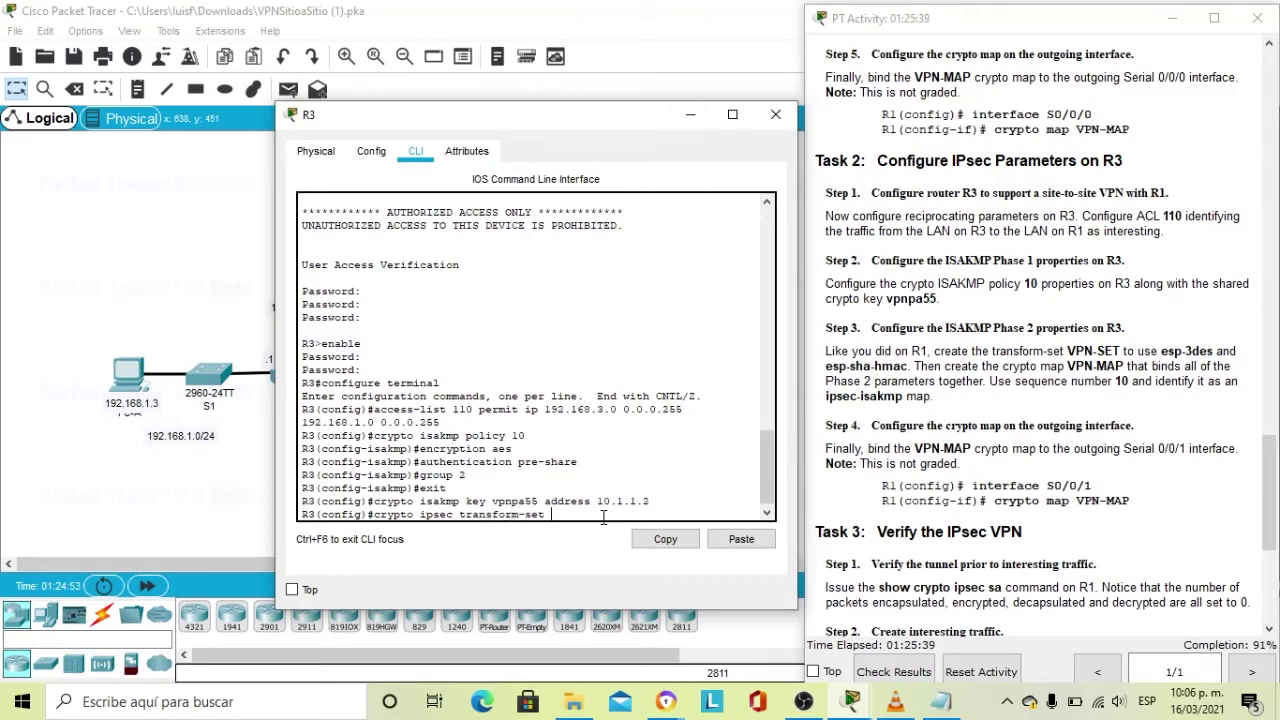
Create transform-set VPN-SET on R3 using esp-3des and esp-sha-hmac.
key("Caps_Lock")
type("VPN")
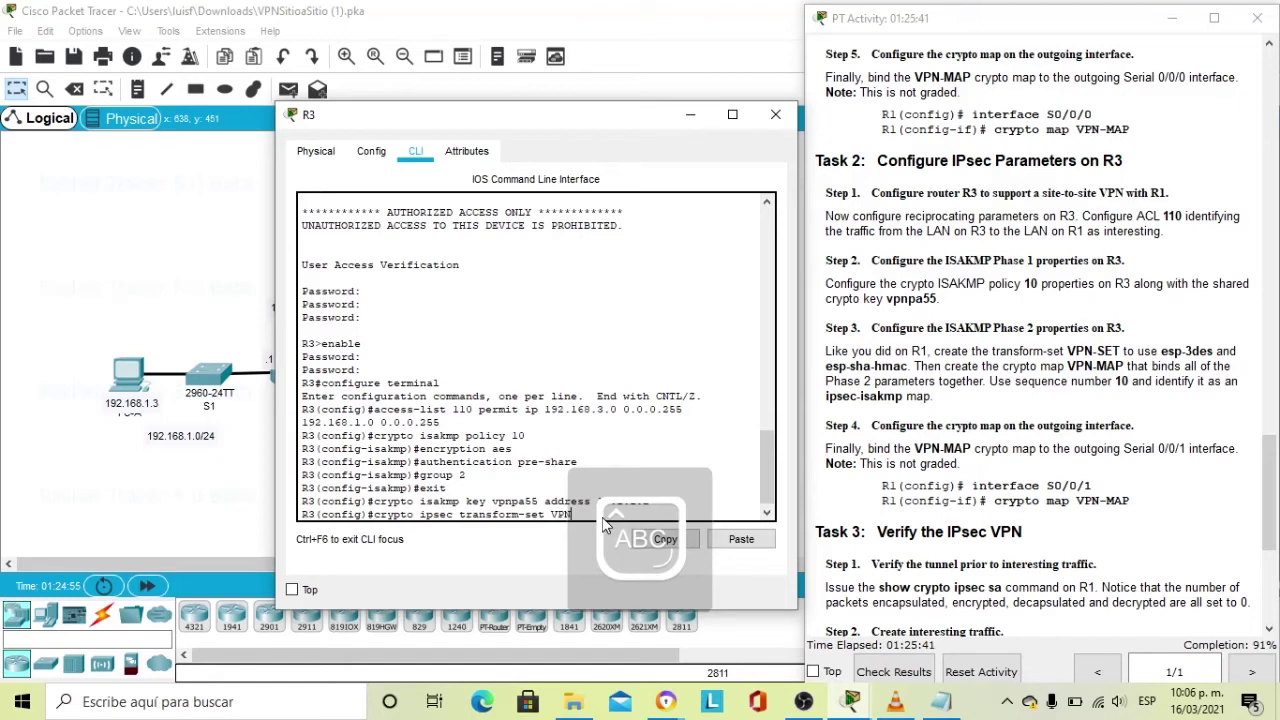
type("-SET")
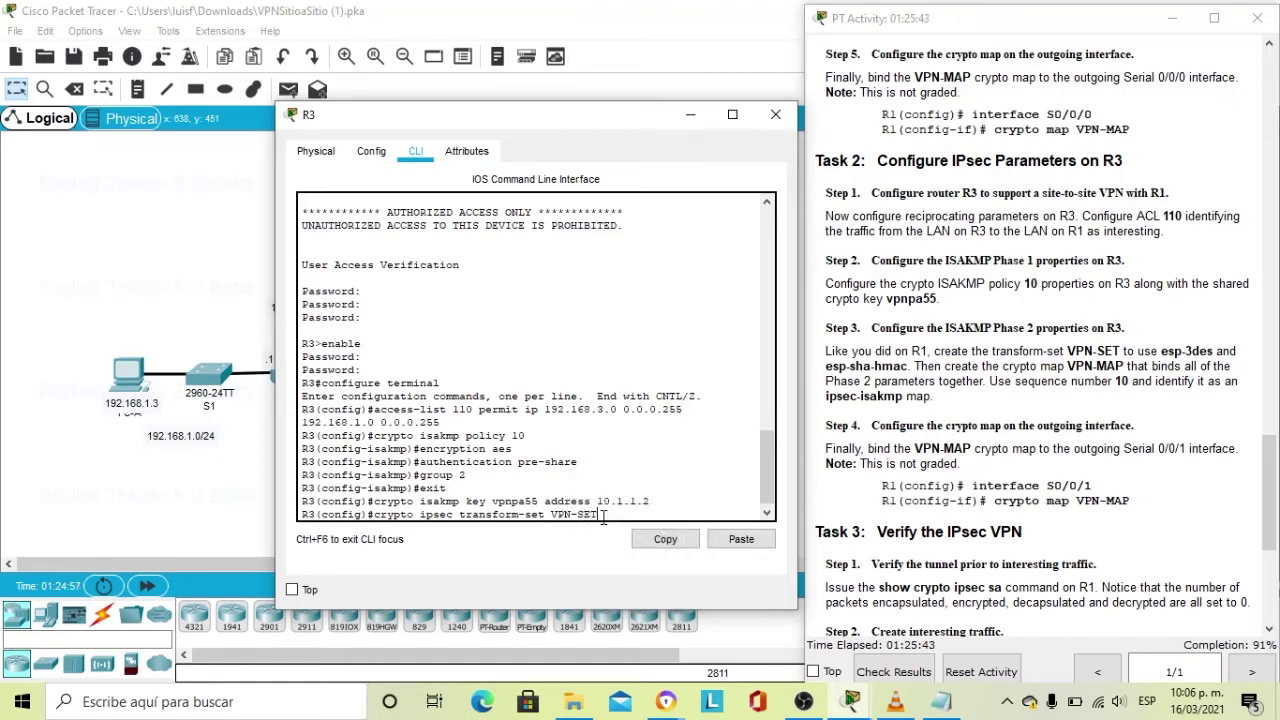
key("Caps_Lock")
type("esp-3des")
type("esp-sh")
type("a")
type("-")
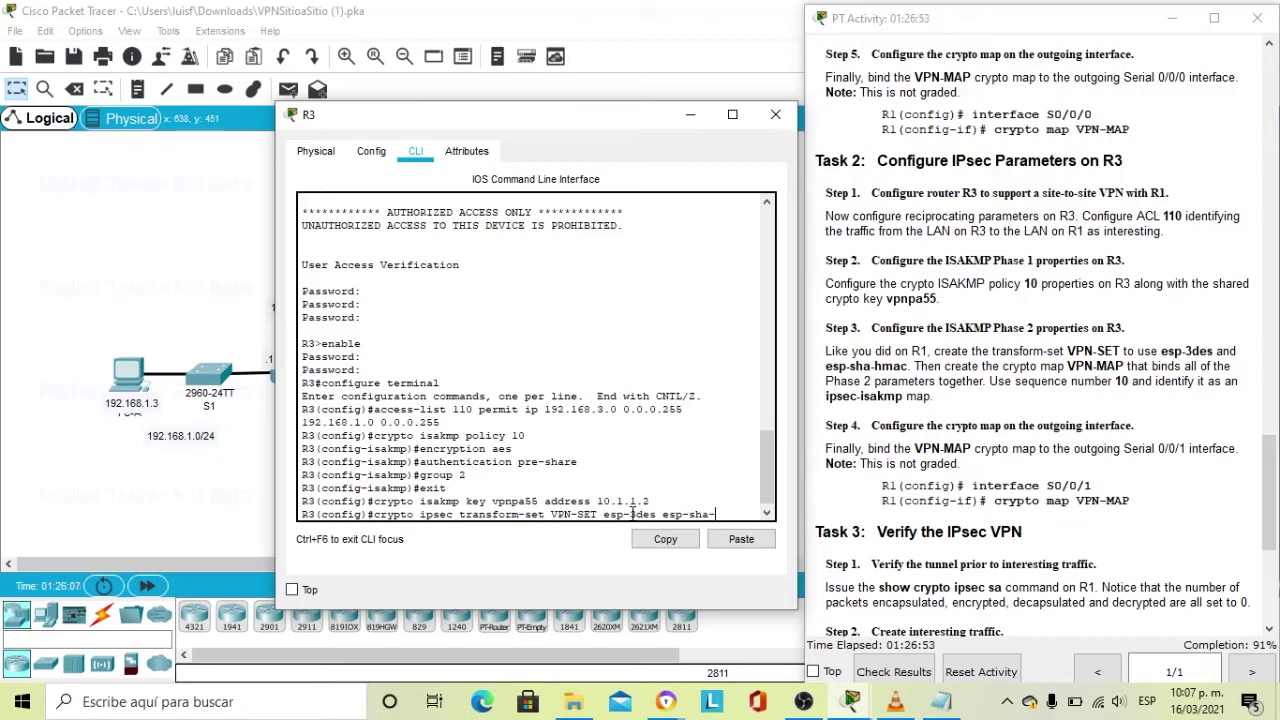
type("hmac")
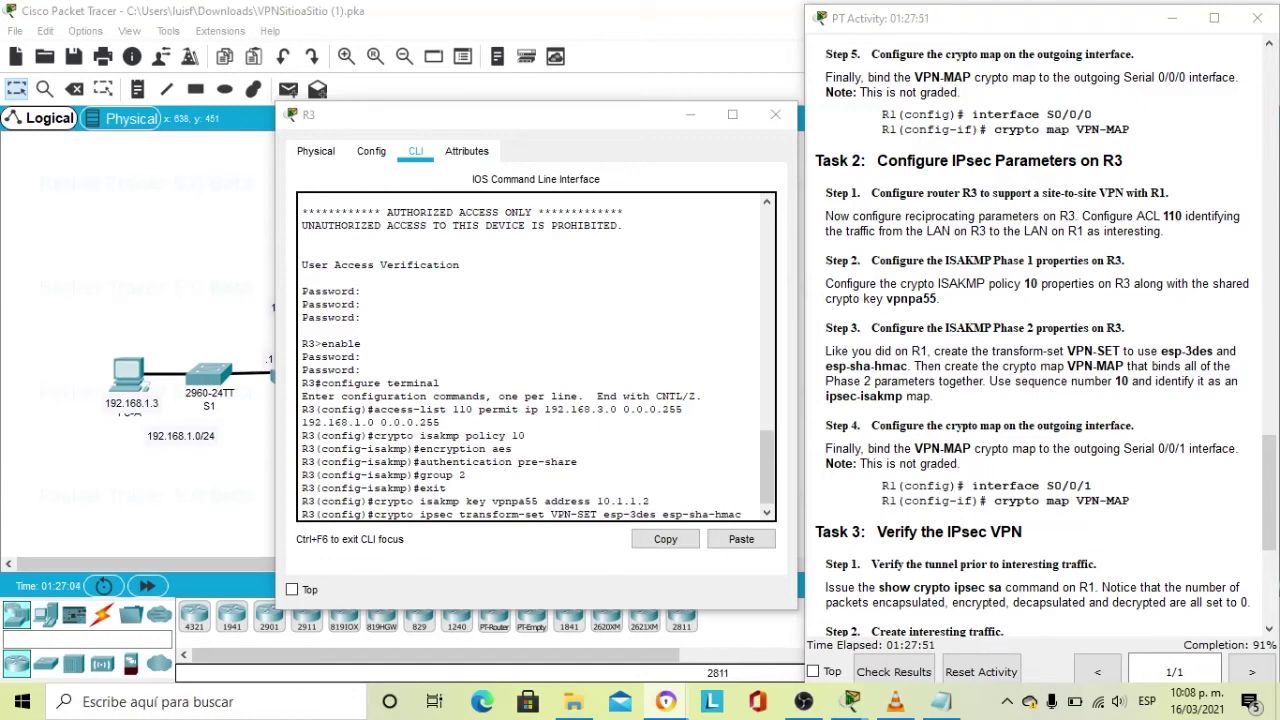
left_click(759, 511)
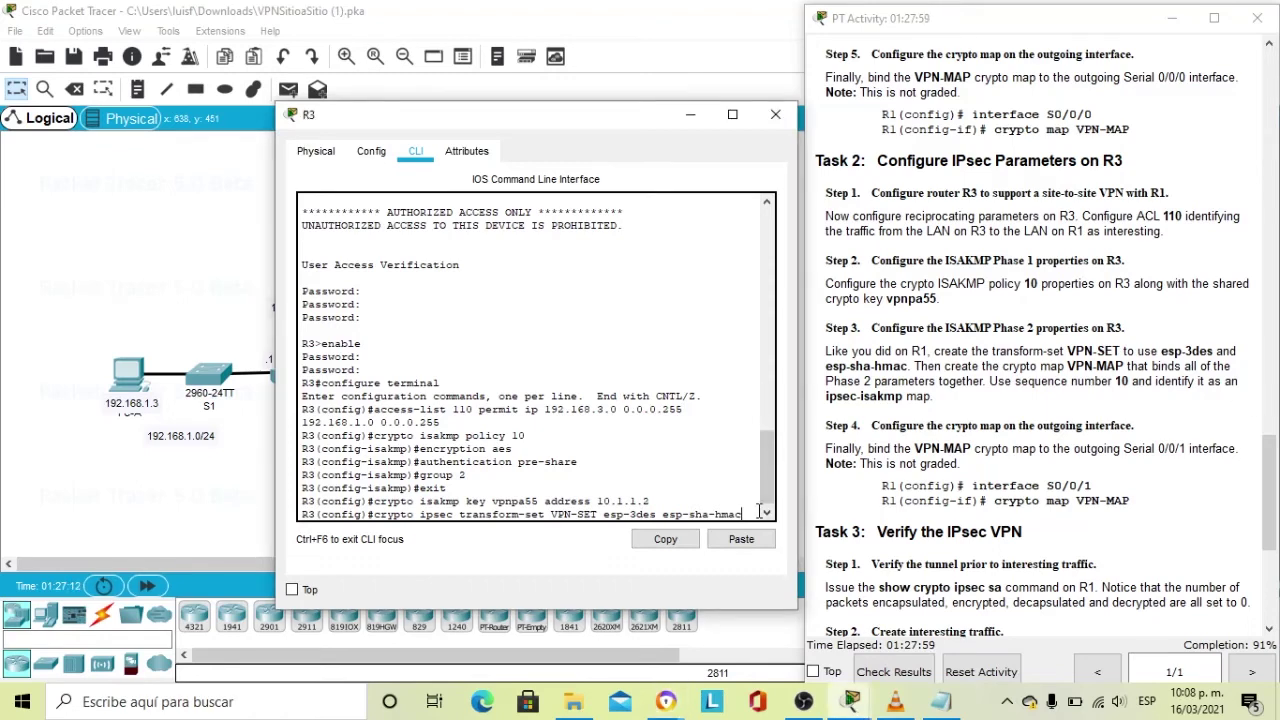
key("Return")
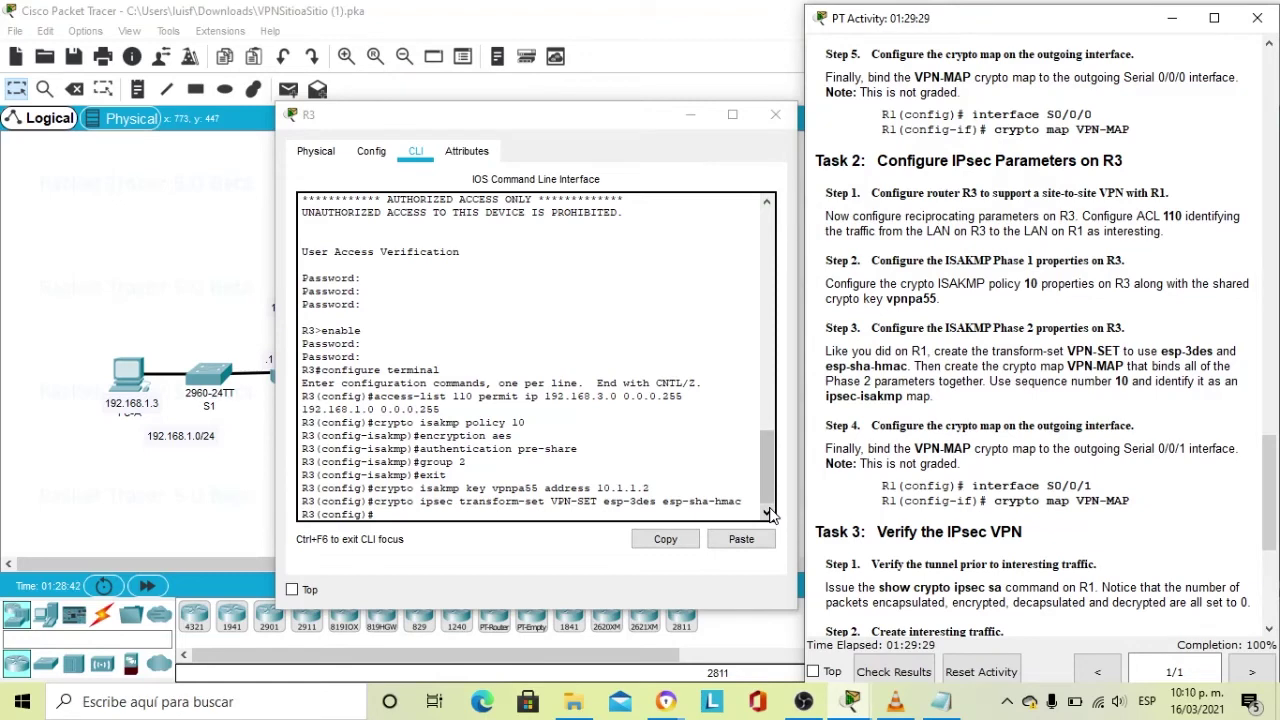
left_click(405, 511)
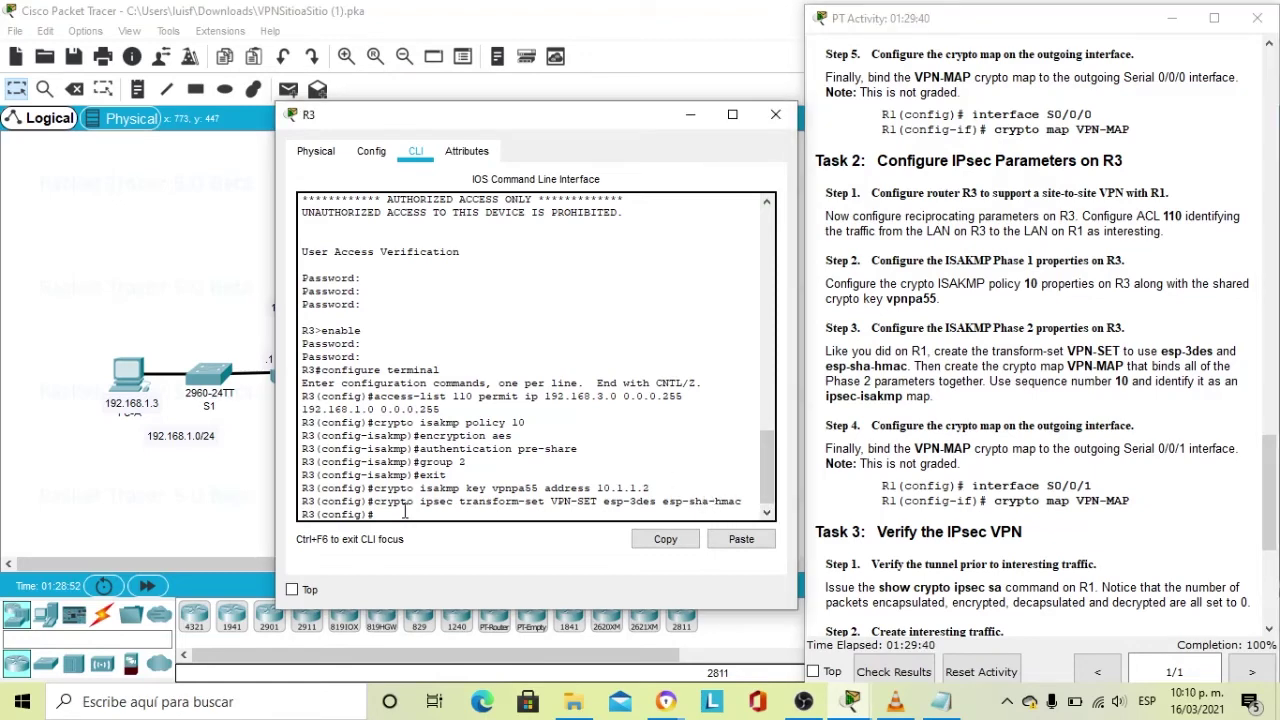
Create crypto map VPN-MAP 10 ipsec-isakmp on R3 with description 'VPN connection to R1'.
type("crypto map VP")
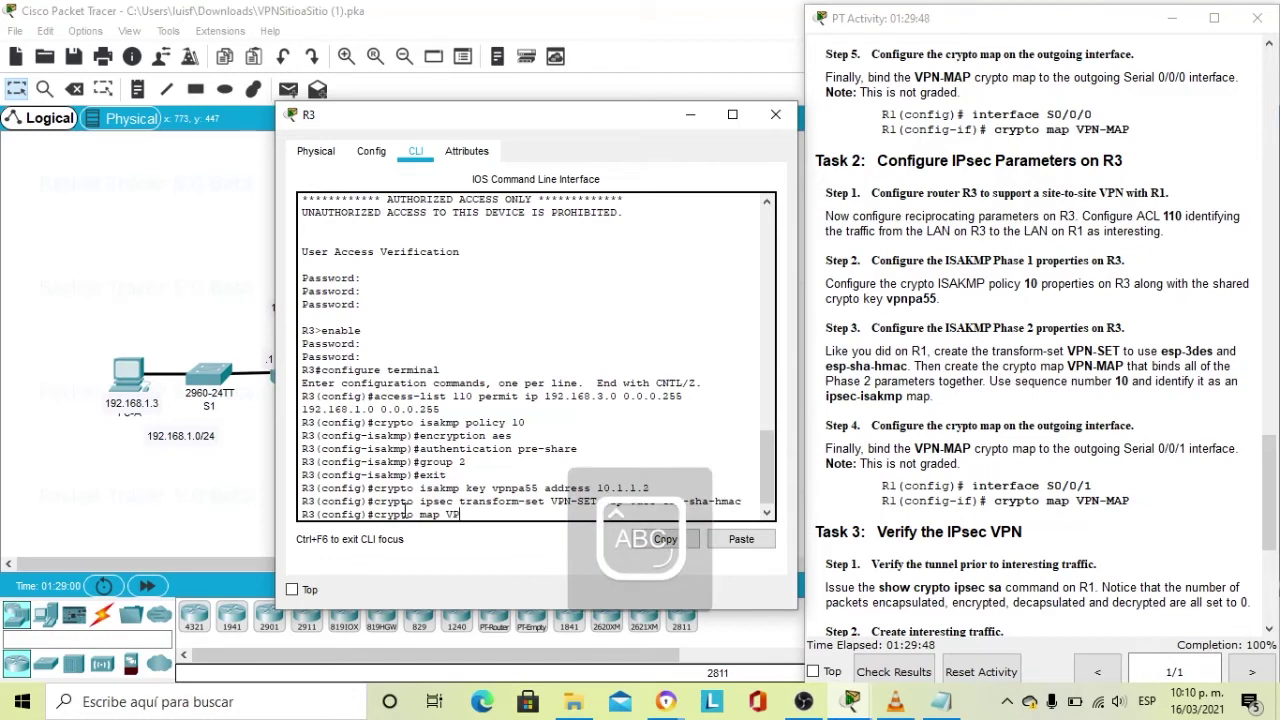
type("N-MAP")
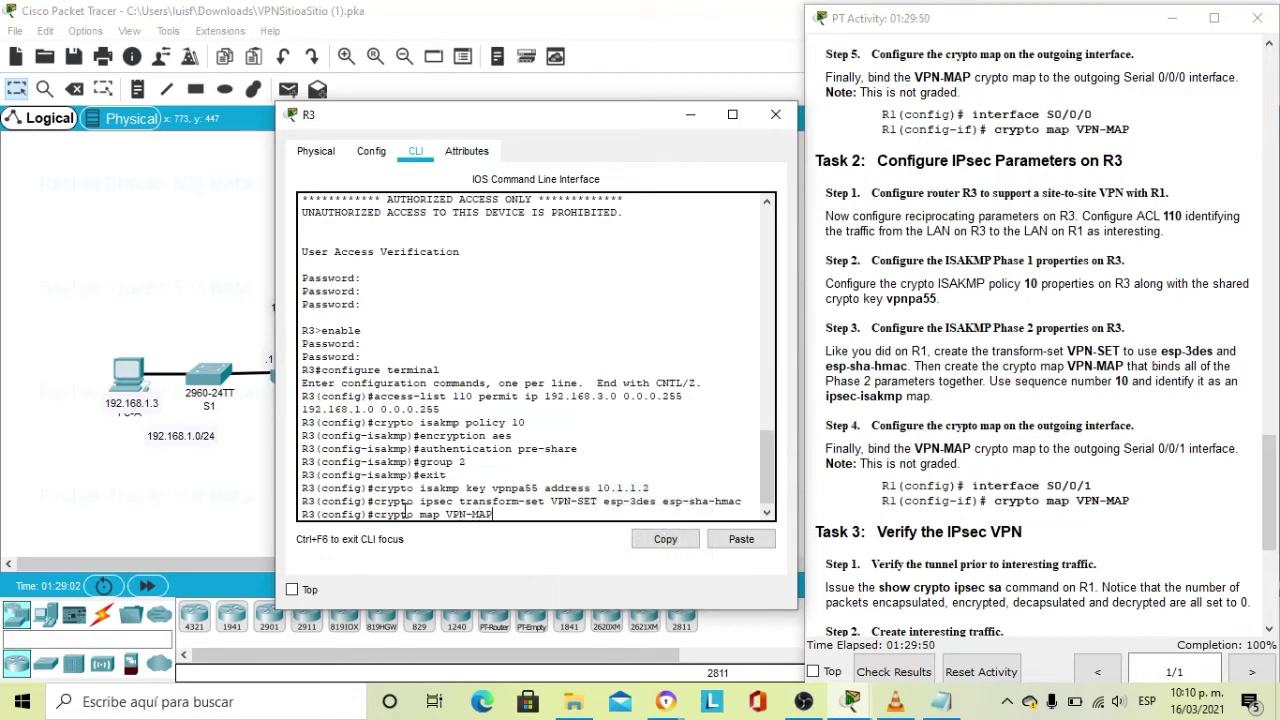
type(" 10 ipse")
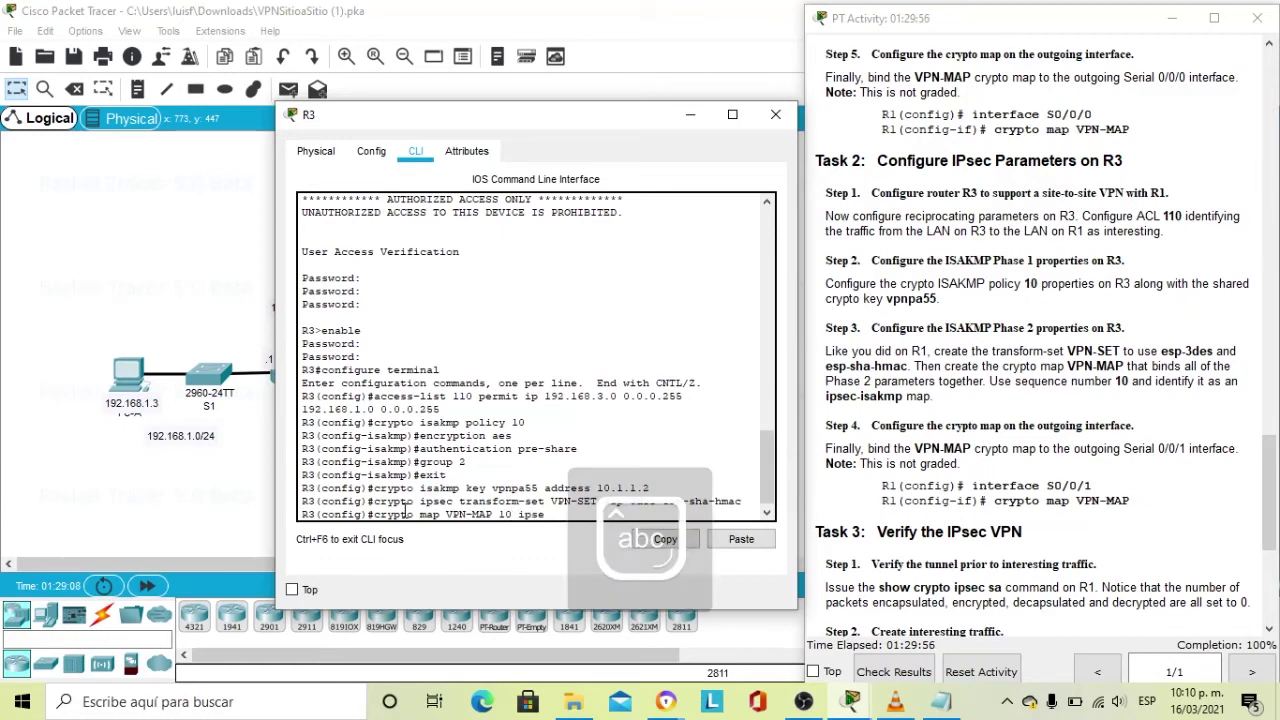
type("c-")
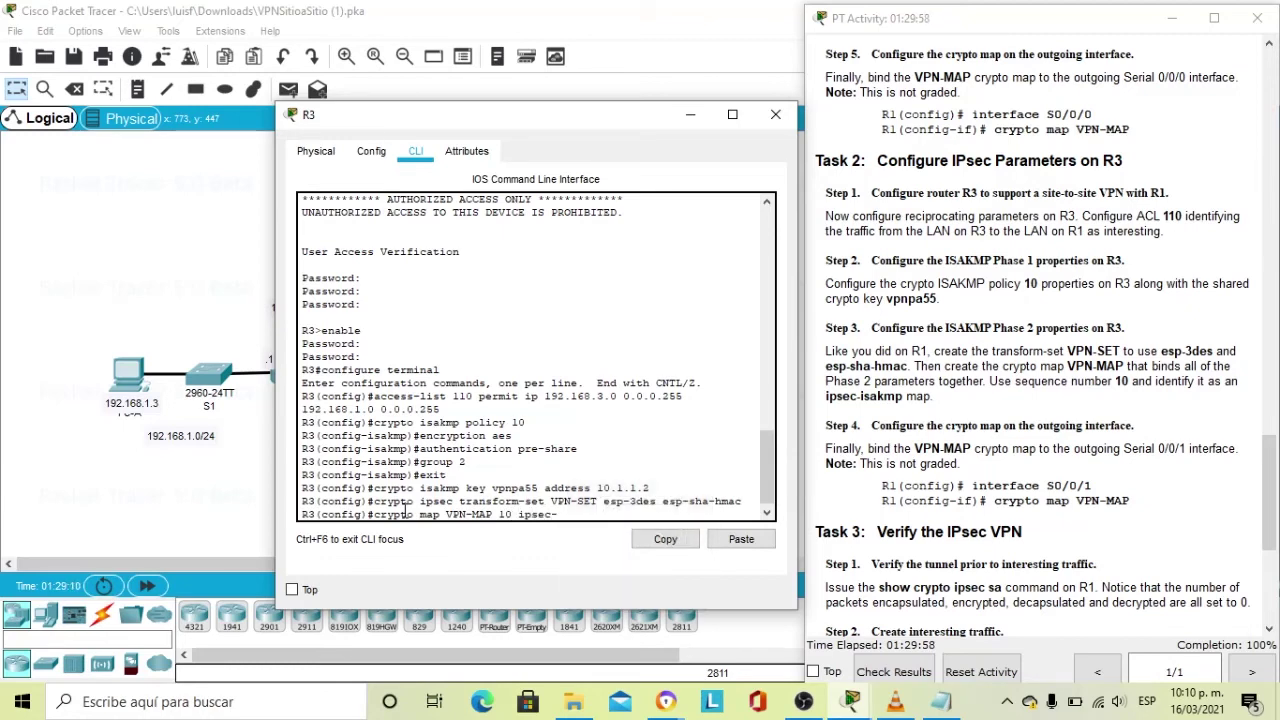
type("isakmp")
key("Return")
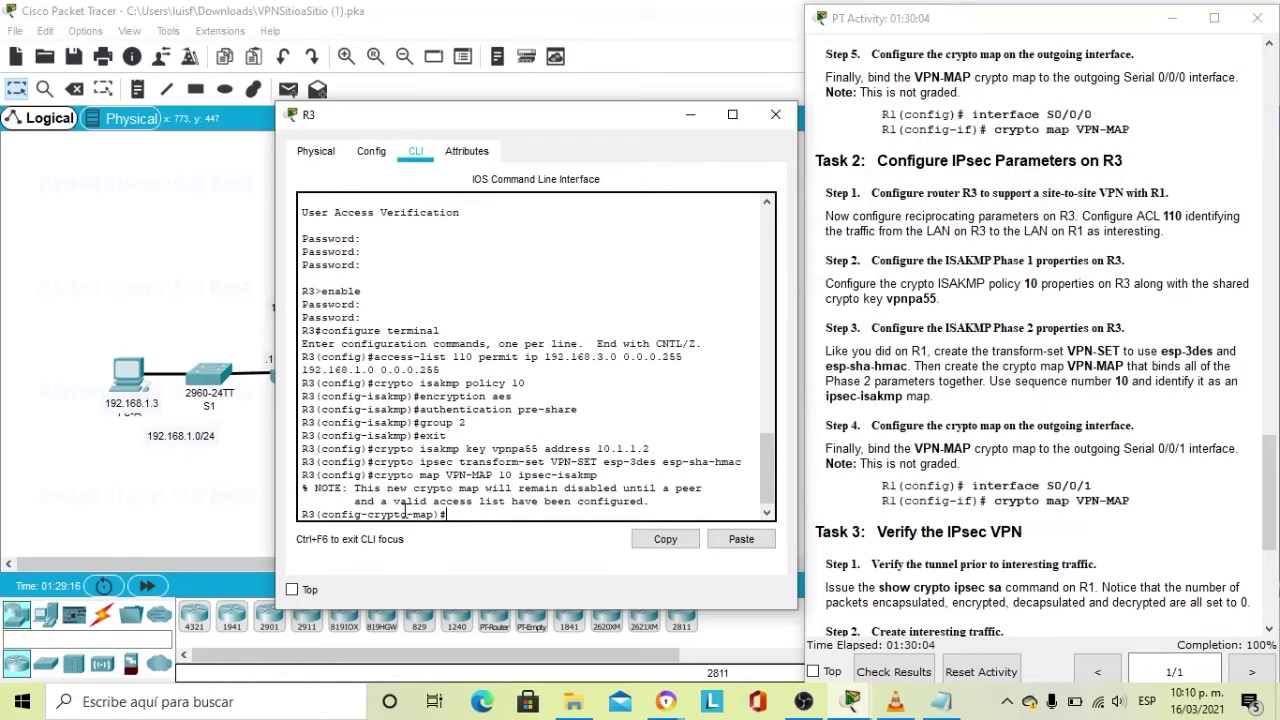
type("description")
key("Caps_Lock")
type("VPN")
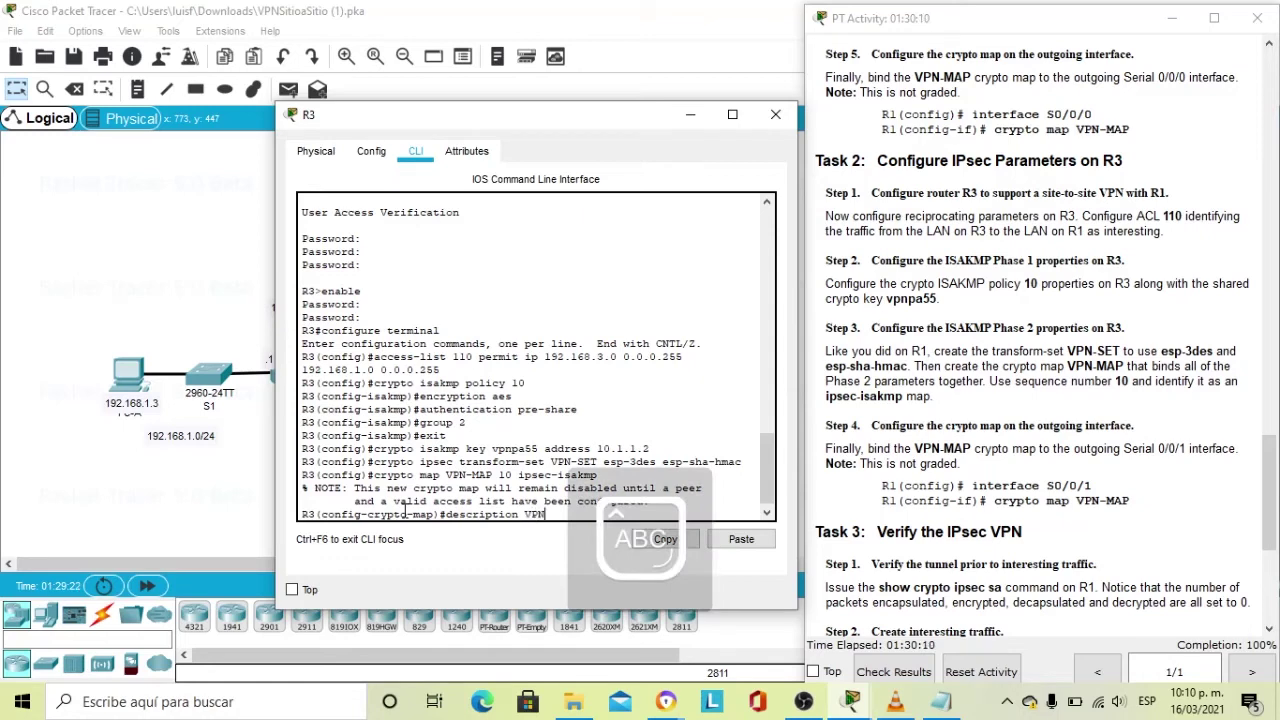
key("Caps_Lock")
type("conne")
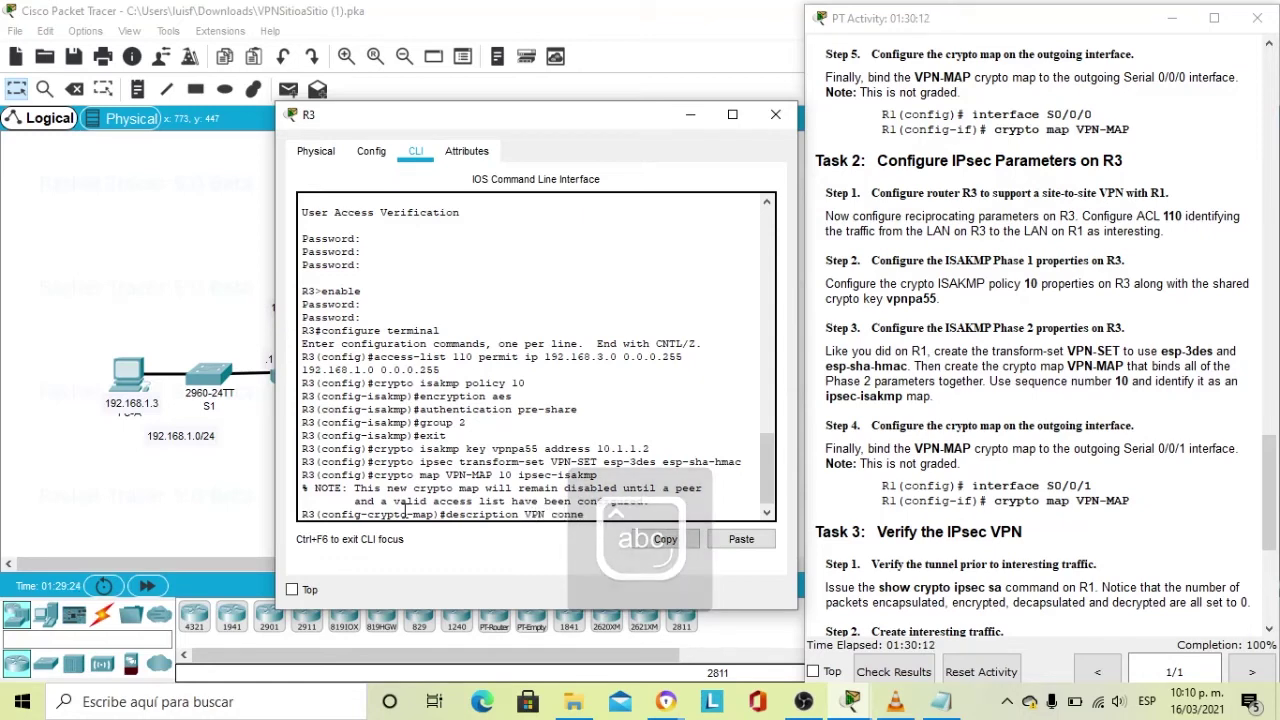
type("ction")
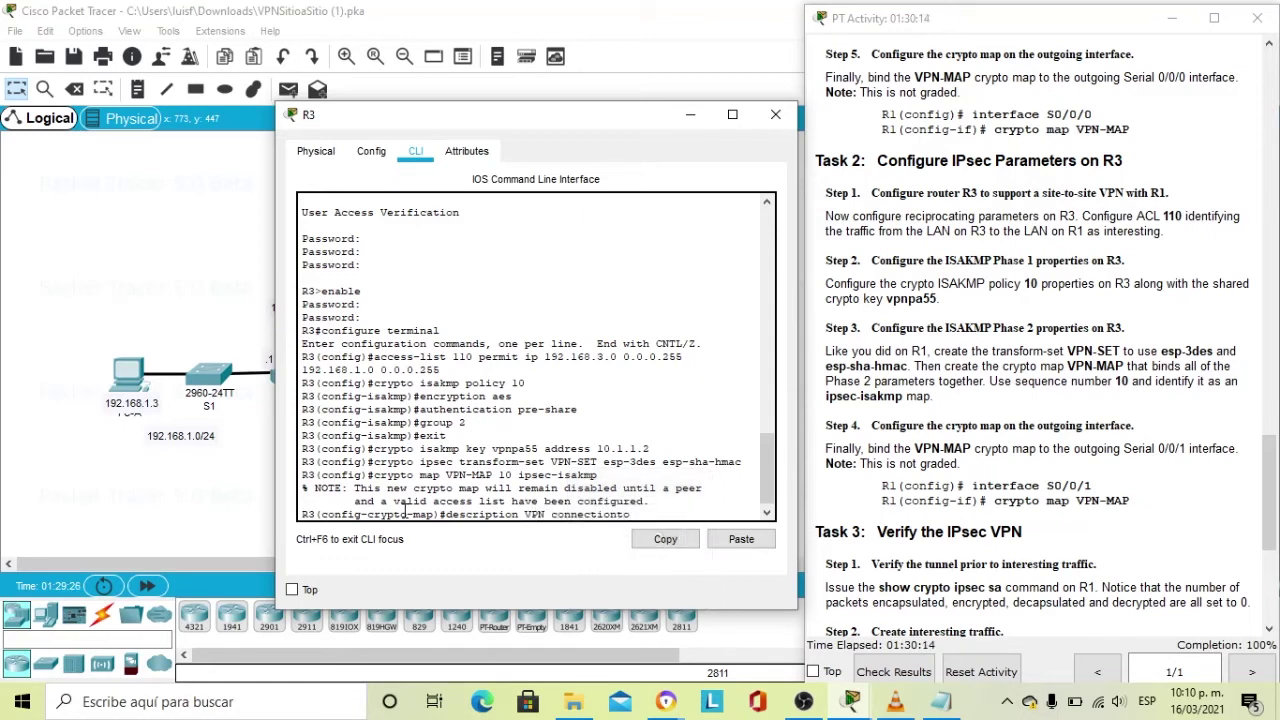
type(" to")
key("Caps_Lock")
type("R1")
key("Return")
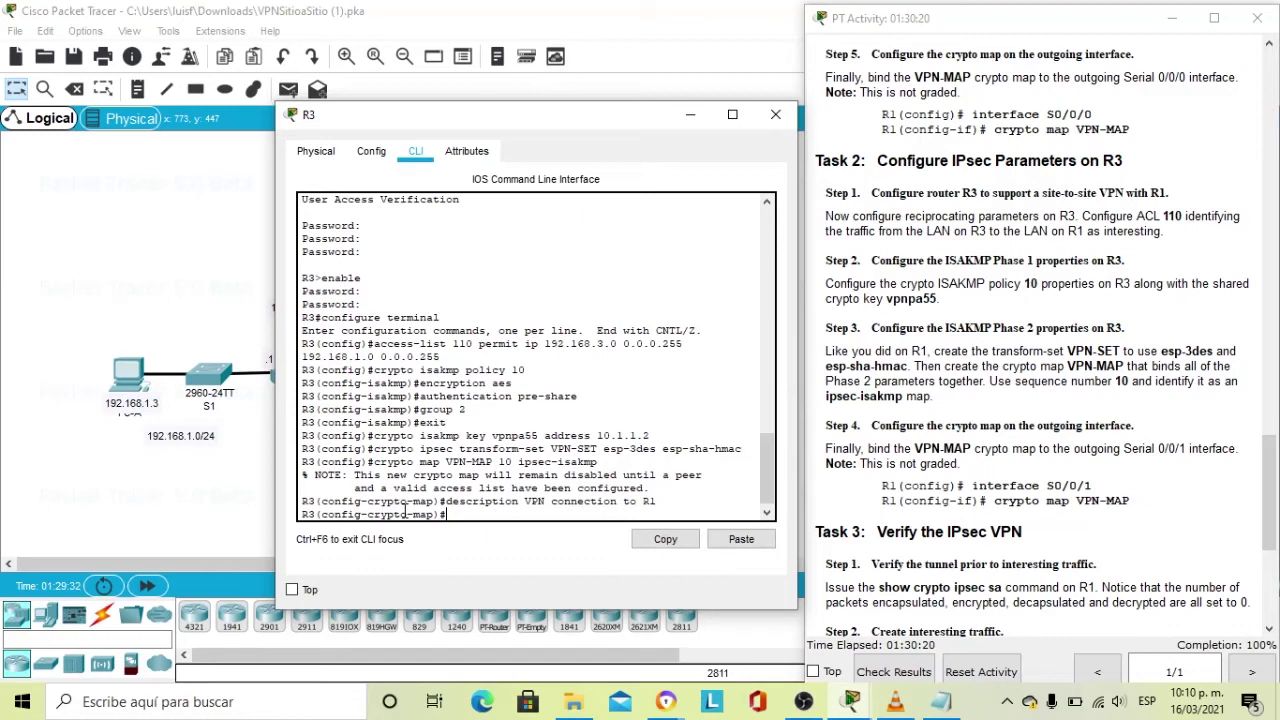
key("Caps_Lock")
Set the map's peer 10.1.1.2, transform-set VPN-SET and match address 110, then exit.
type("set per")
type("r 10.1.1.2")
key("Return")
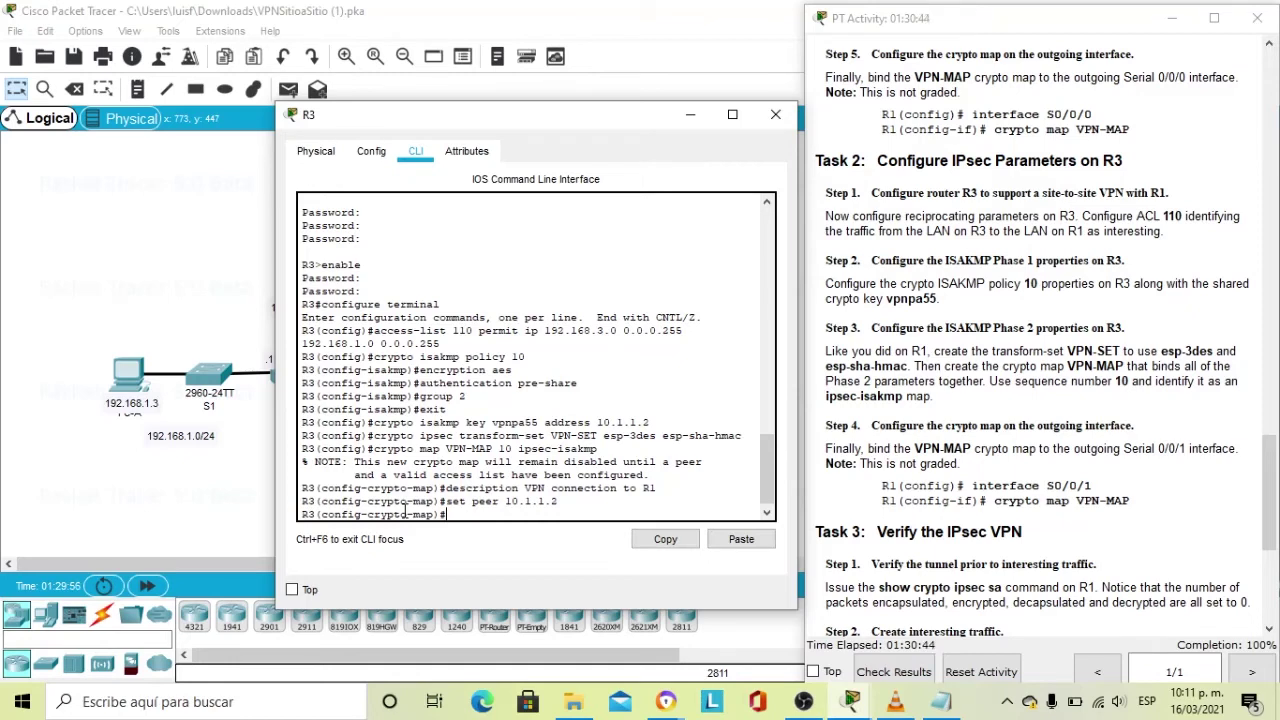
type("set transform-set")
key("Caps_Lock")
type("VPN")
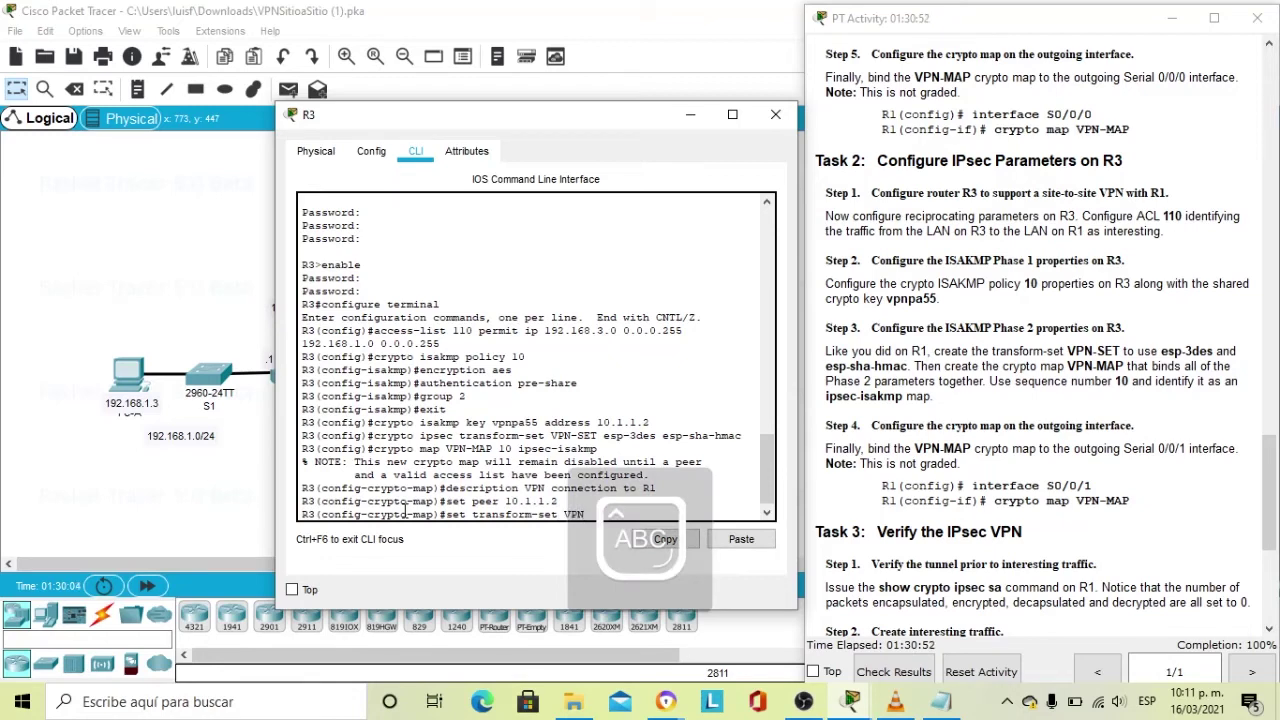
type("-SET")
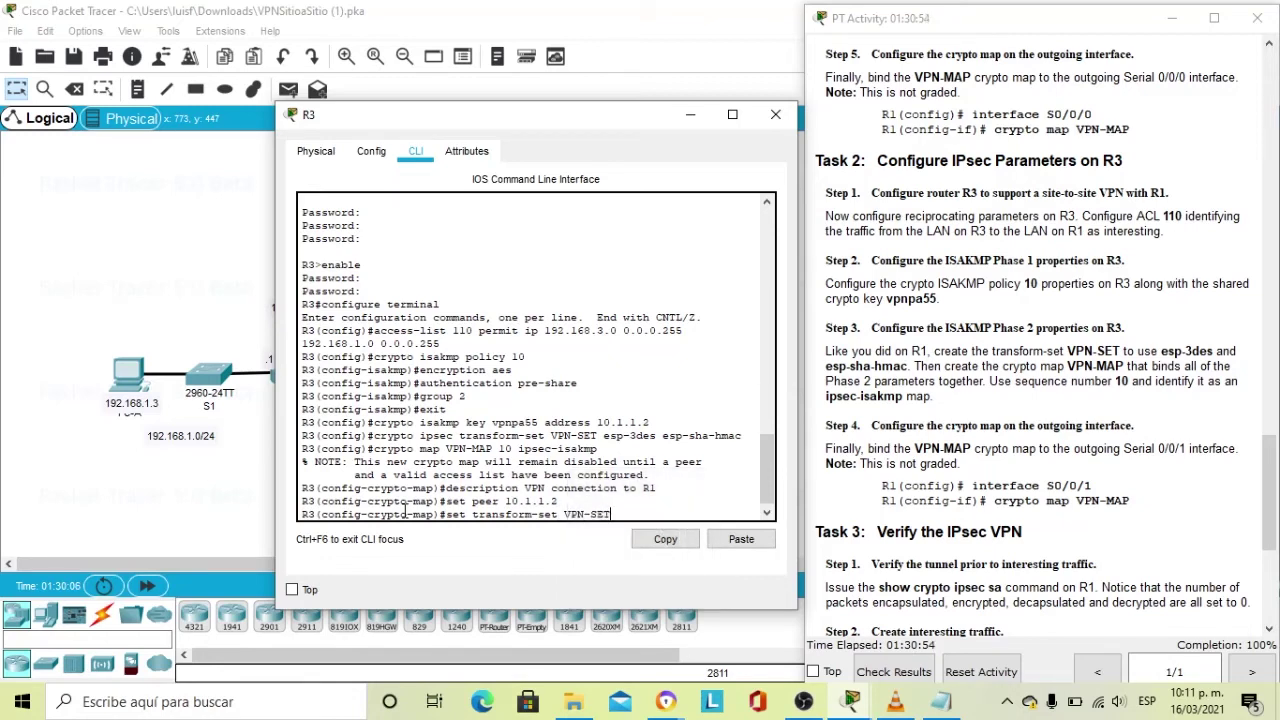
key("Return")
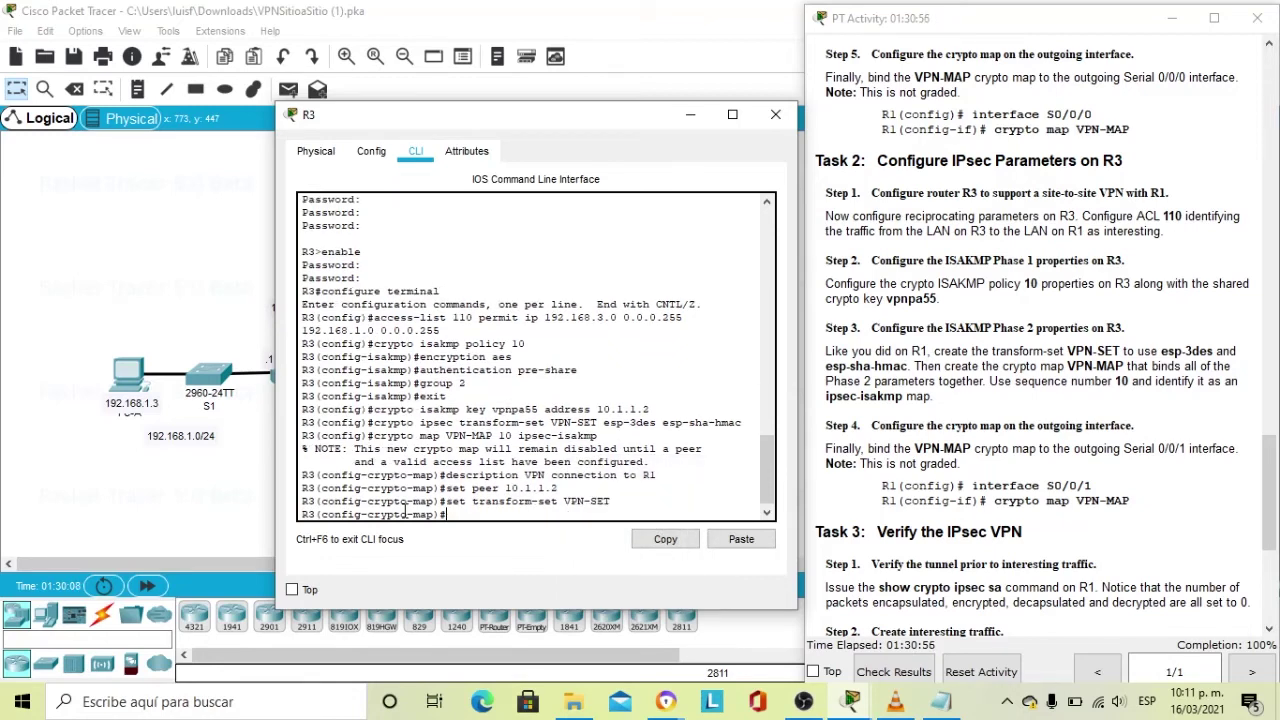
key("Caps_Lock")
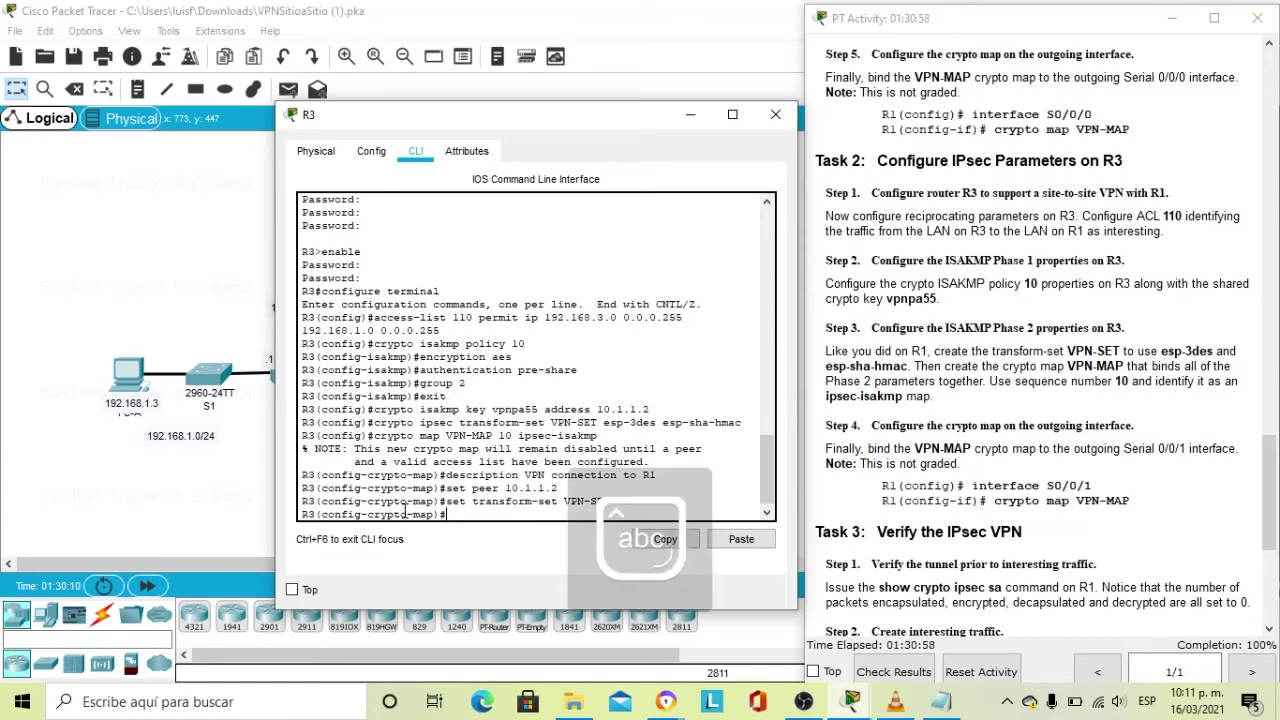
type("m")
type("ac")
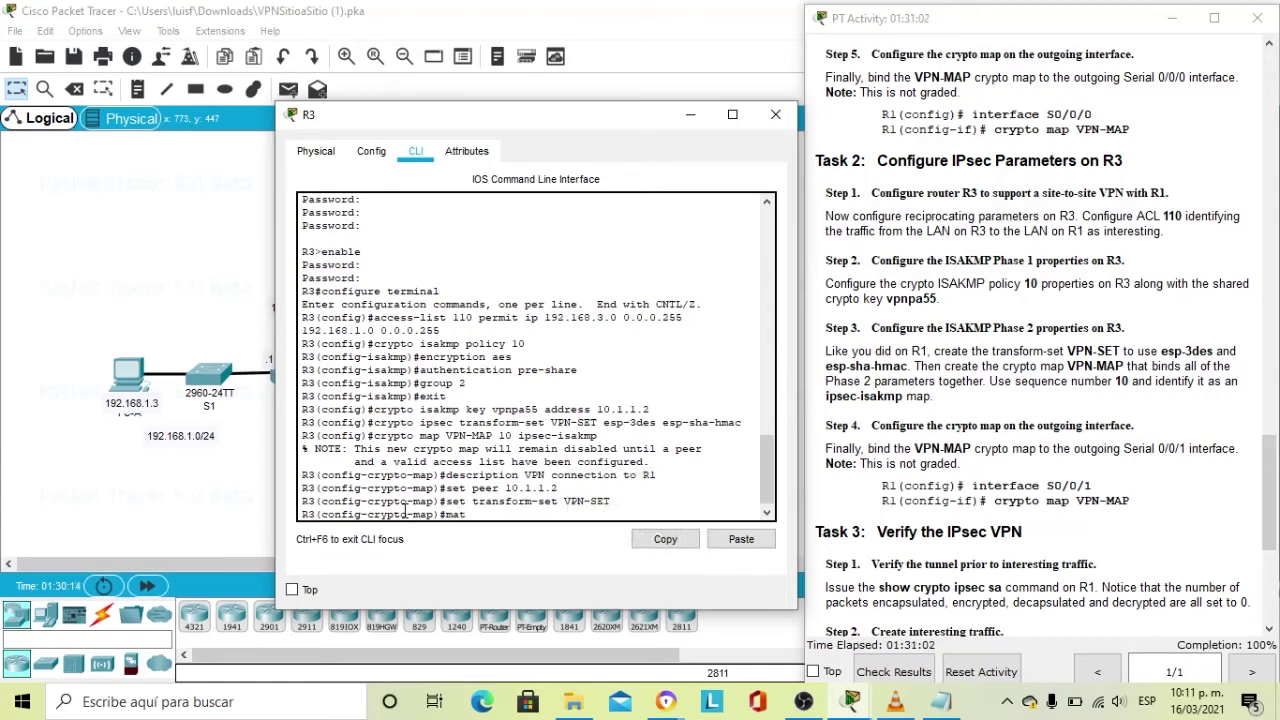
type("tch")
type("address 110")
key("Return")
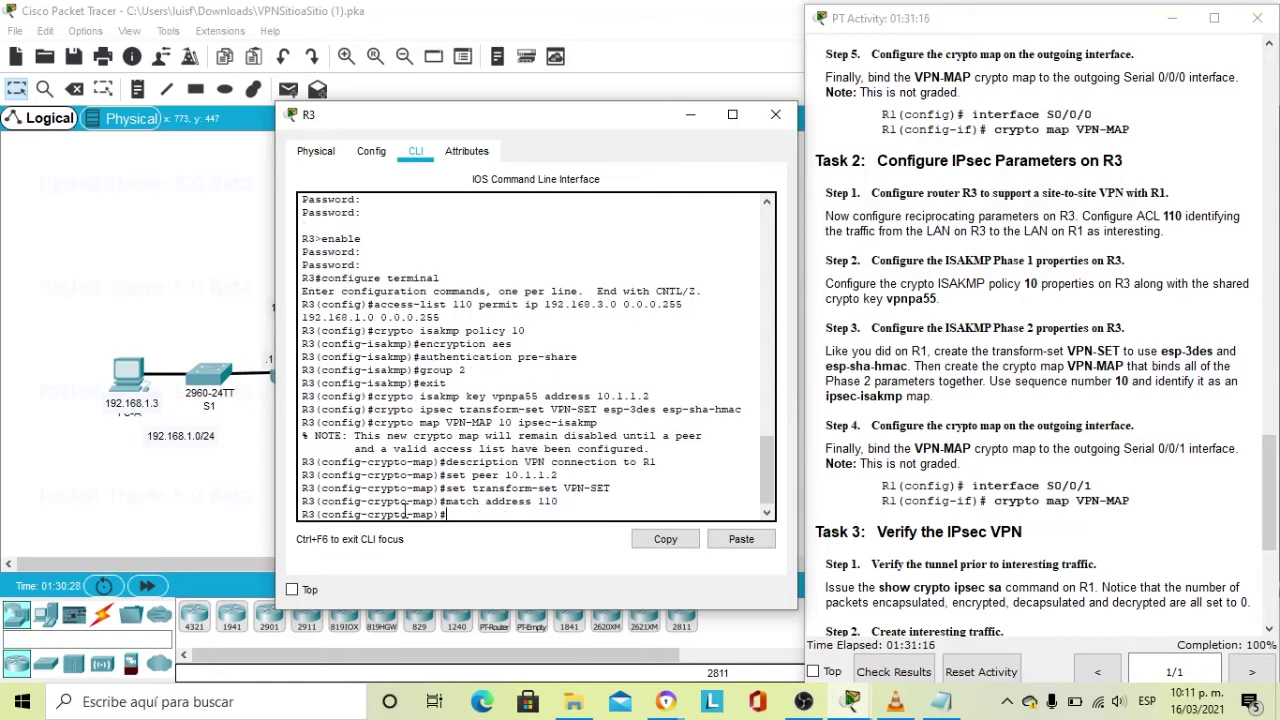
type("exit")
key("Return")
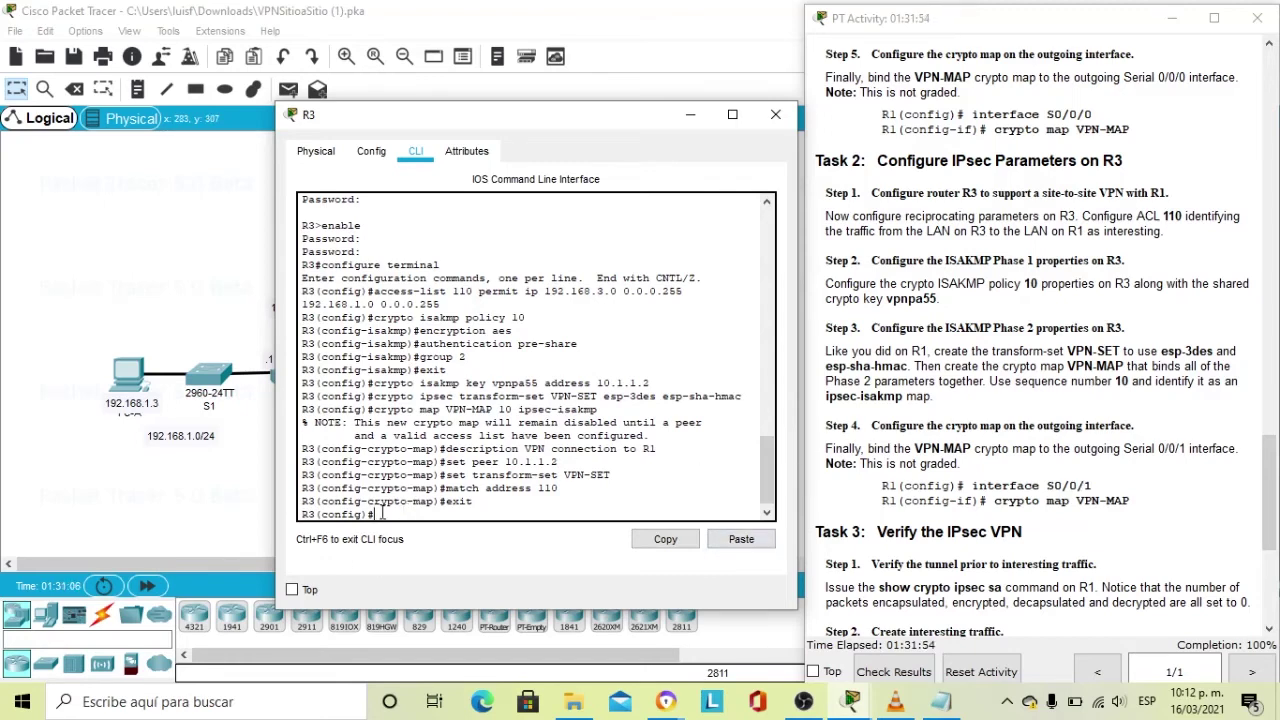
Enter interface configuration for serial 0/0/1 on R3.
type("crypto")
key("BackSpace")
key("BackSpace")
key("BackSpace")
key("BackSpace")
key("BackSpace")
key("BackSpace")
type("interfca")
key("BackSpace")
key("BackSpace")
key("BackSpace")
type("face s0/0/1")
key("Return")
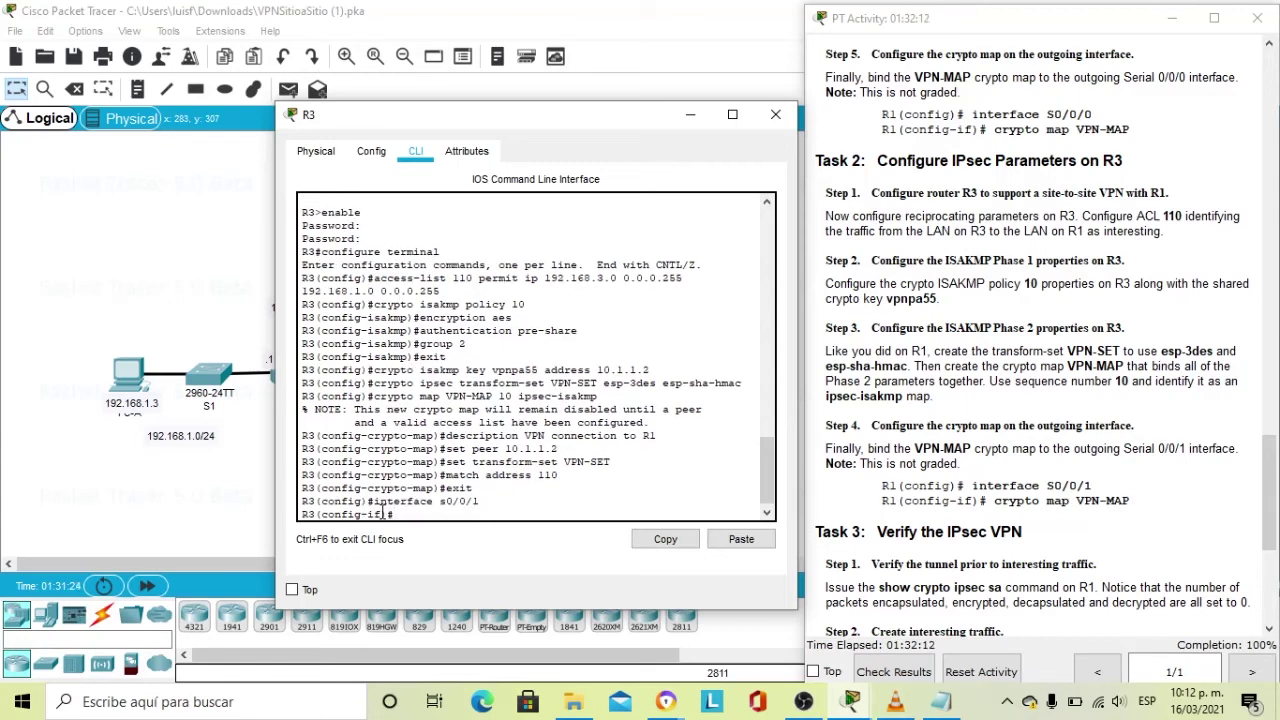
Apply crypto map VPN-MAP to the interface and scroll the instructions to Task 3.
type("crypto map")
key("Caps_Lock")
type("p ")
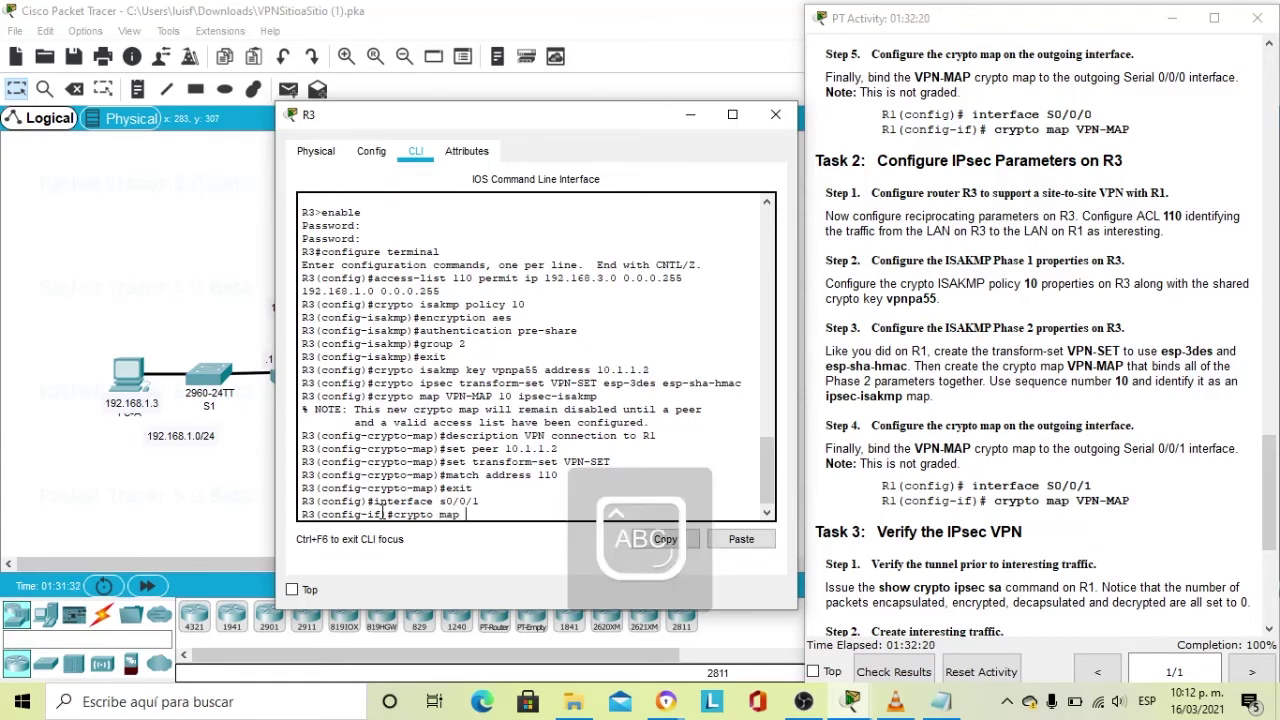
type("VPN-")
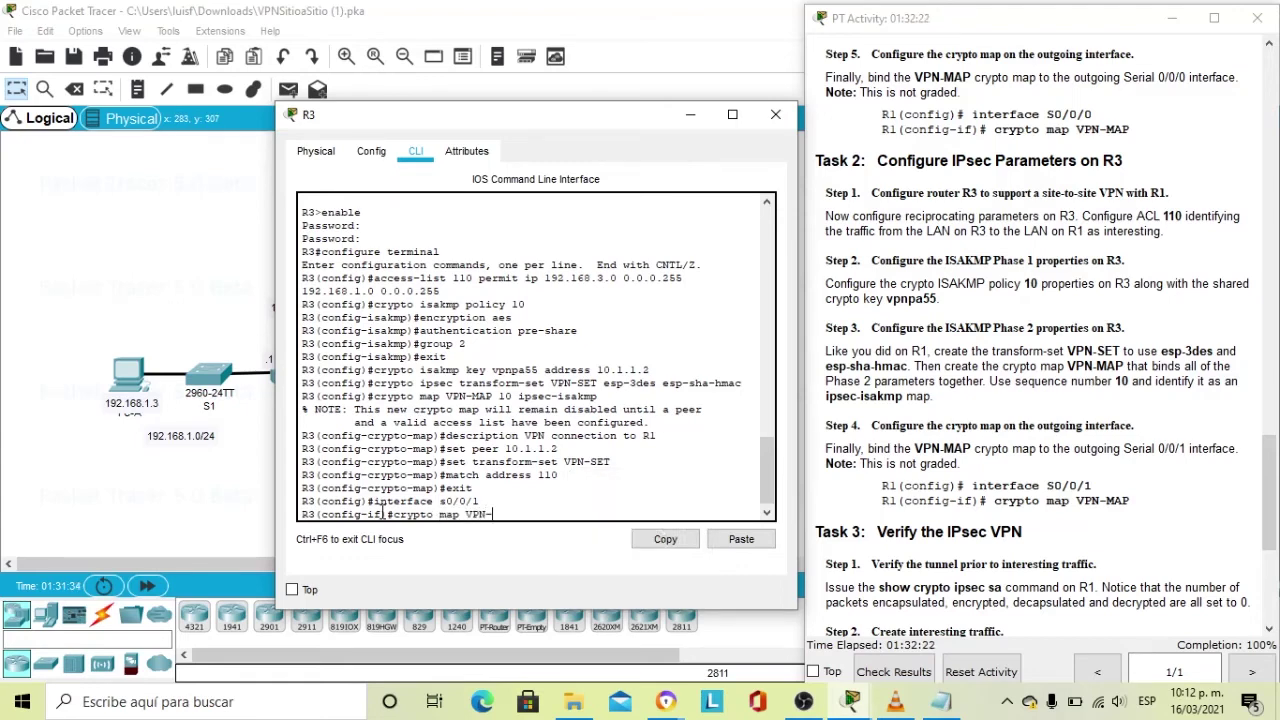
type("MAP")
key("Return")
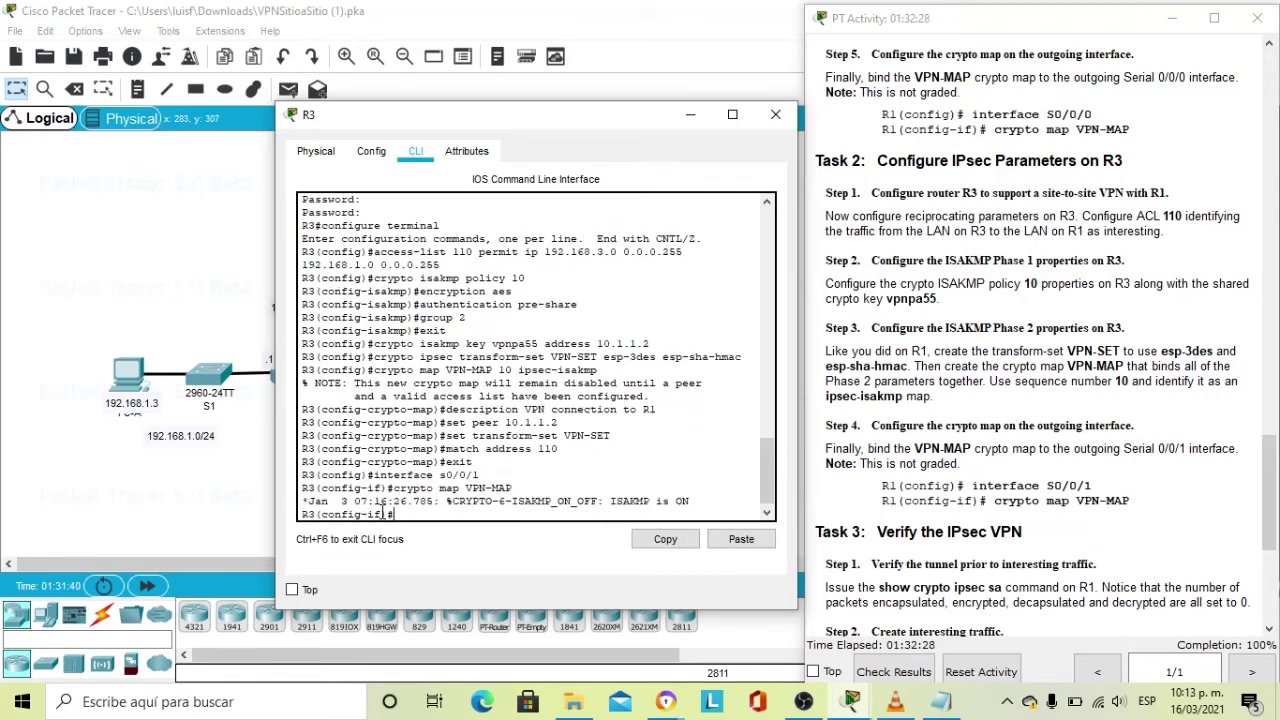
left_click(946, 528)
scroll(960, 520, "down", 3)
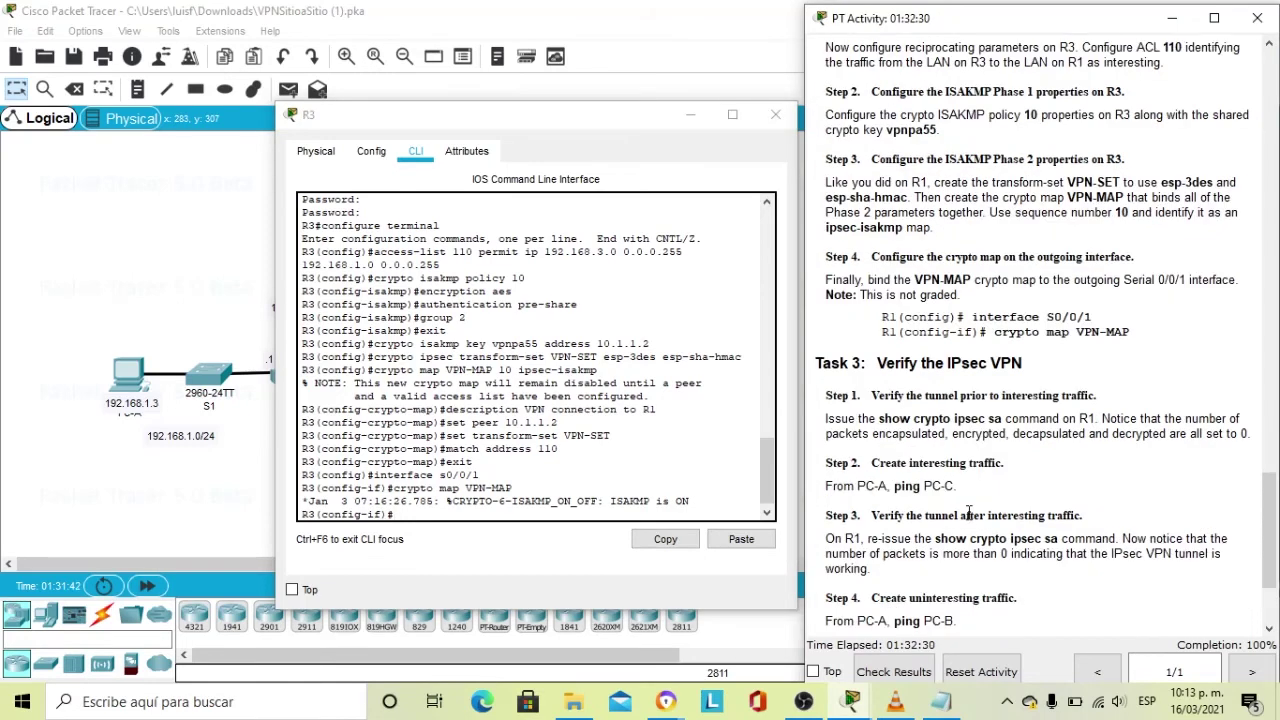
scroll(960, 505, "down", 3)
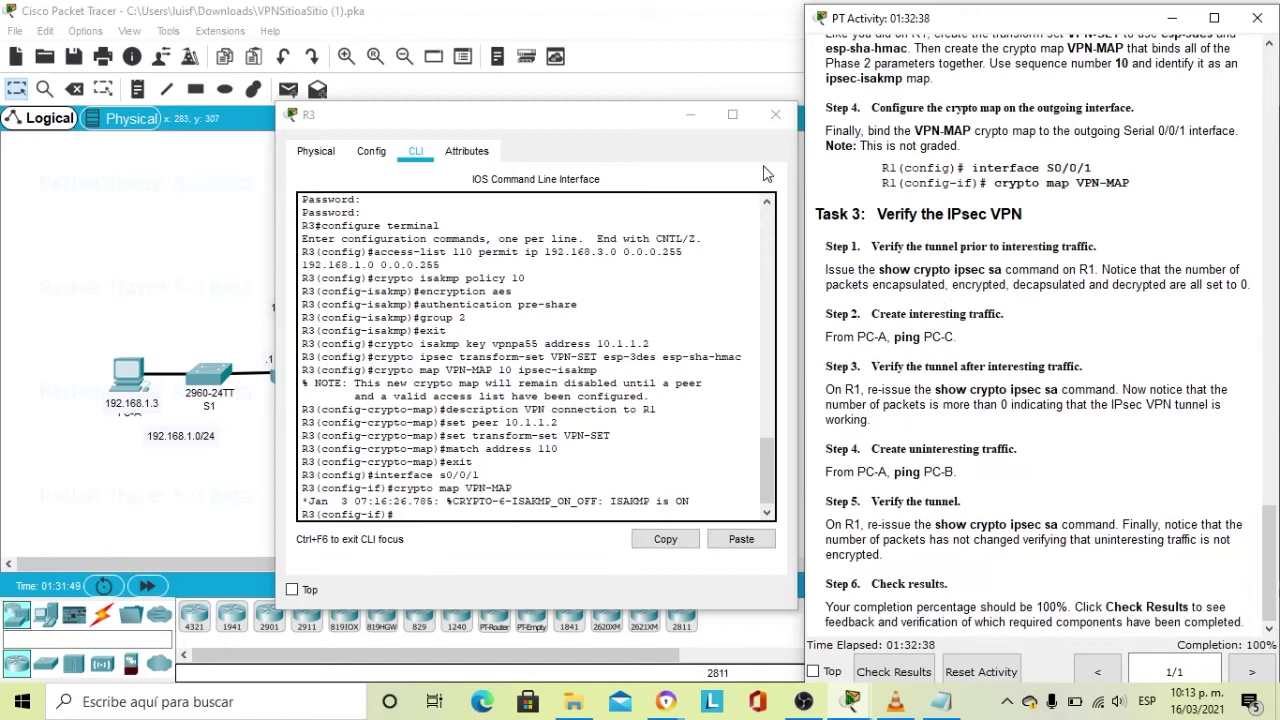
Close R3's console and open R1's device window.
left_click(771, 117)
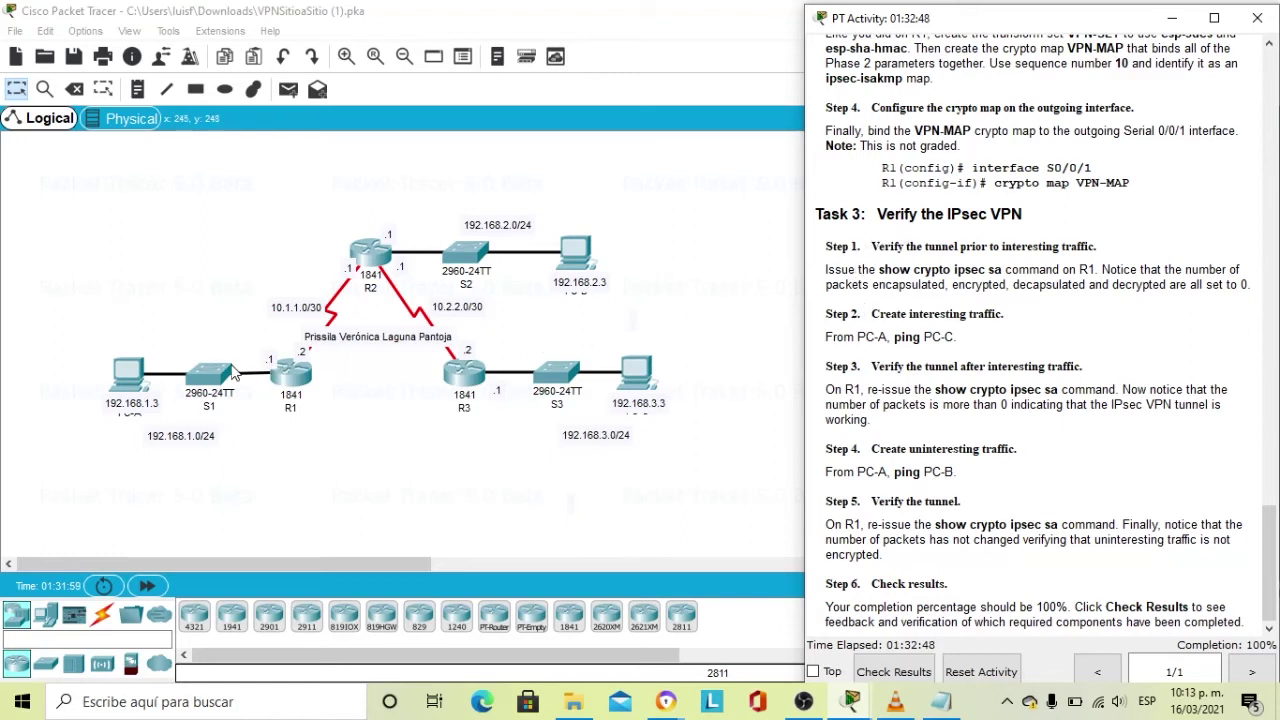
left_click(295, 379)
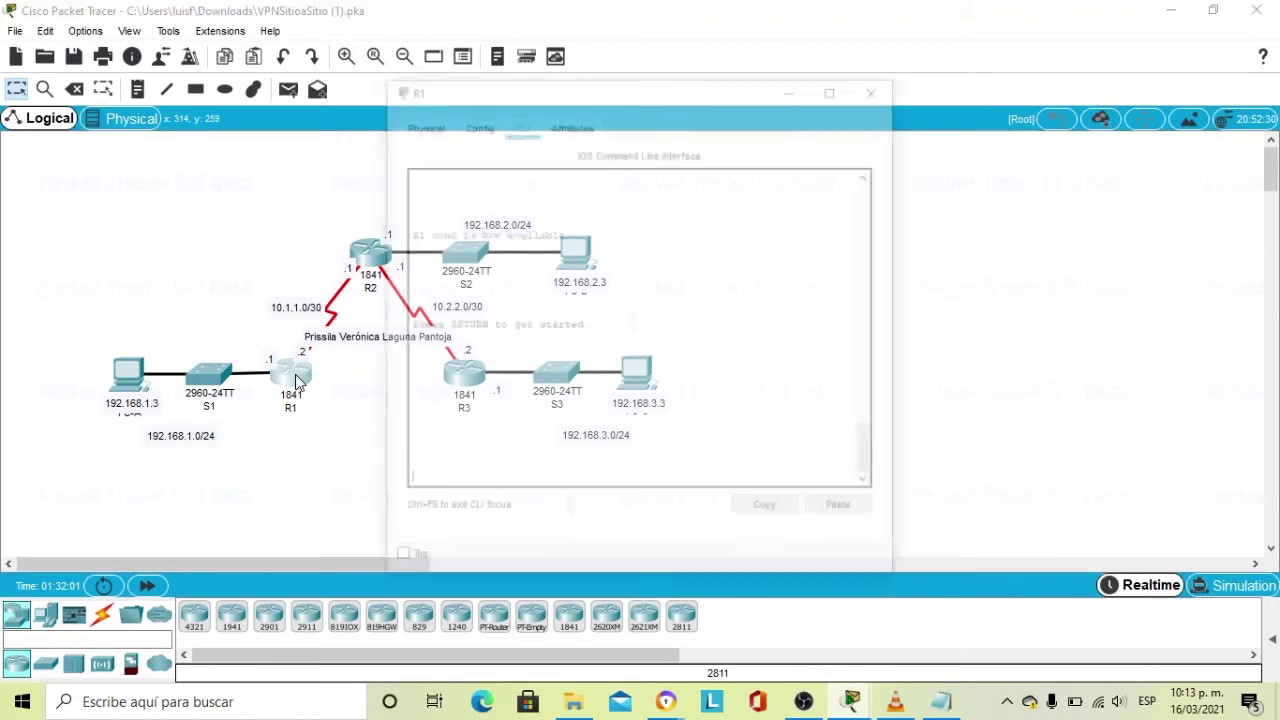
left_click_drag(737, 94, 601, 97)
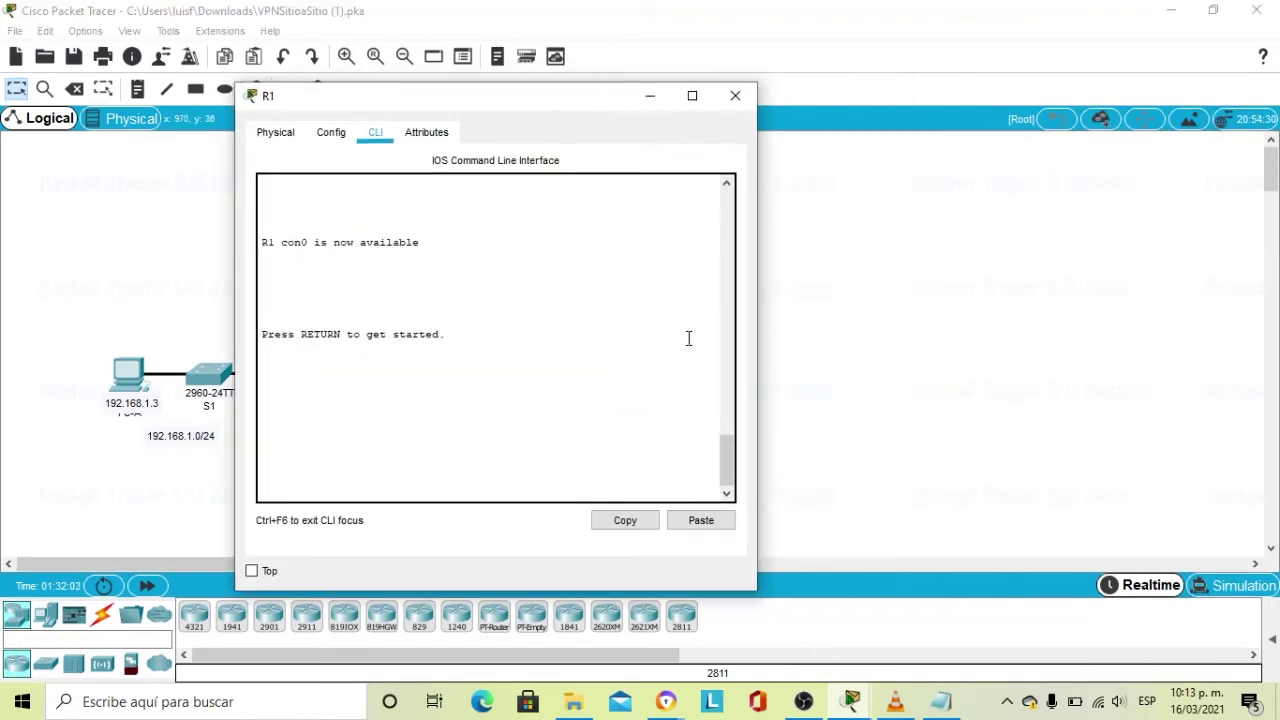
mouse_move(851, 699)
left_click(891, 645)
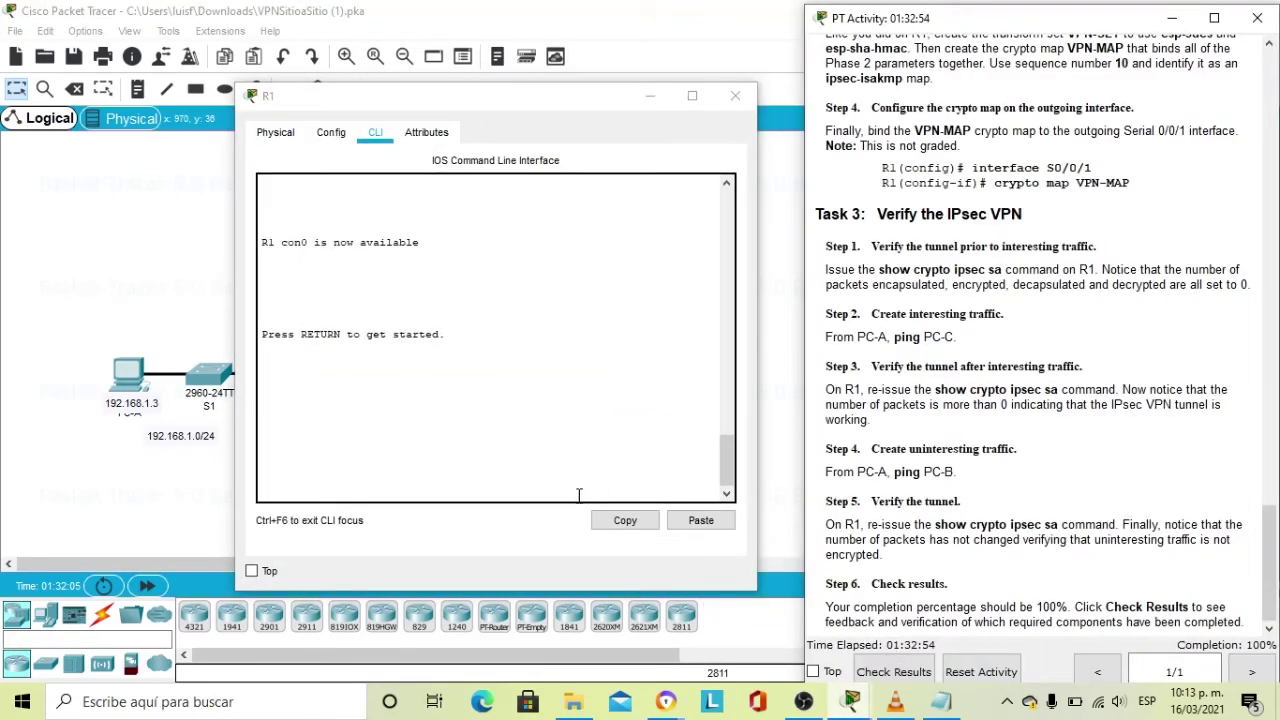
Log in to R1's console and enter privileged EXEC mode with the enable password.
left_click(378, 484)
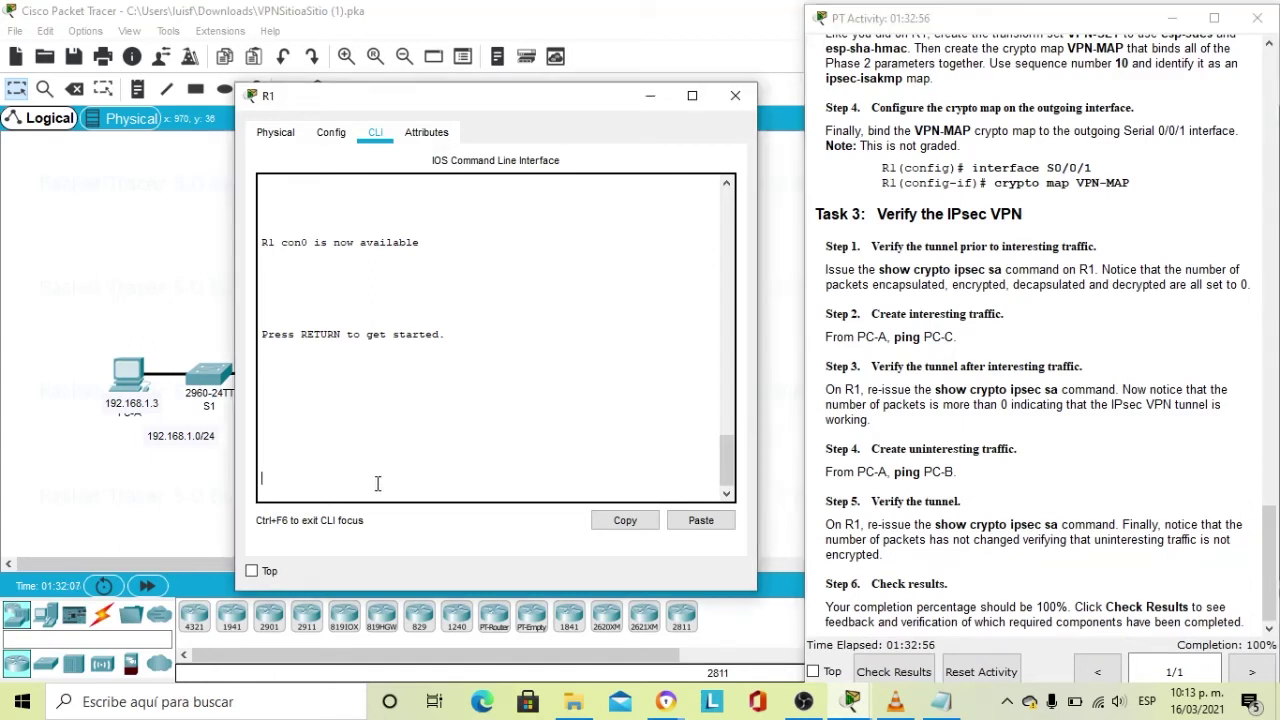
key("Return")
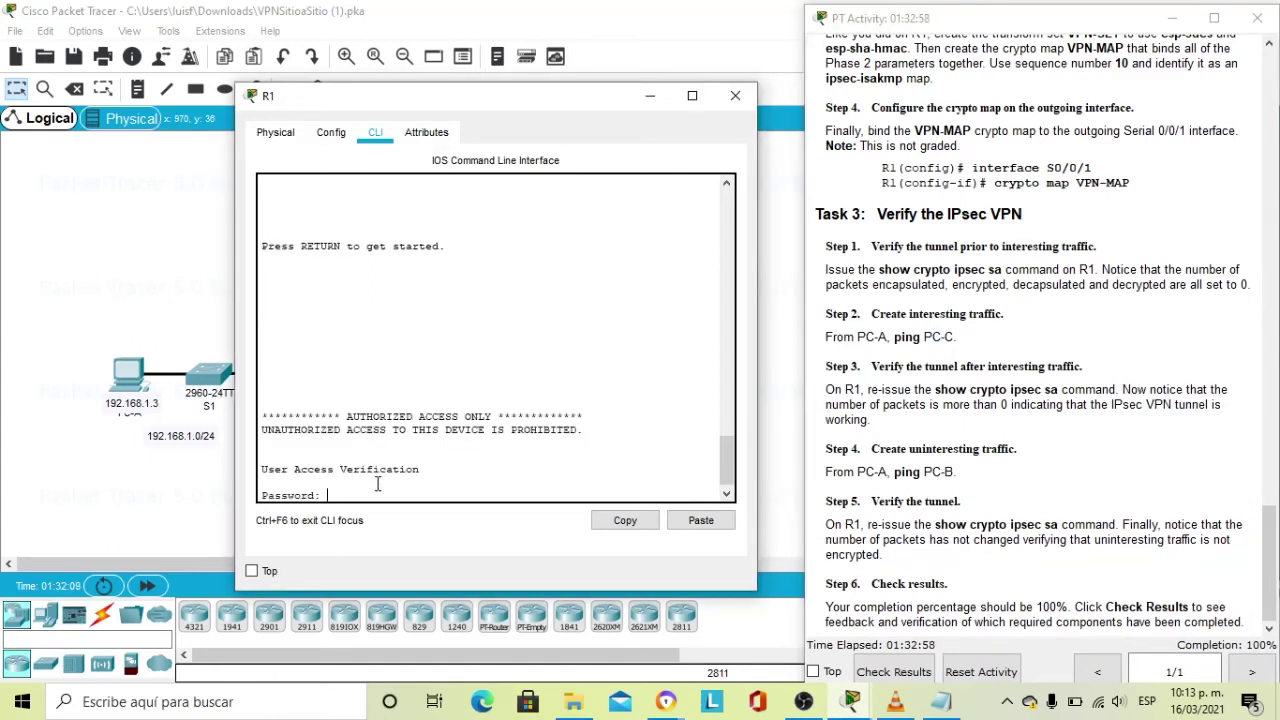
key("Caps_Lock")
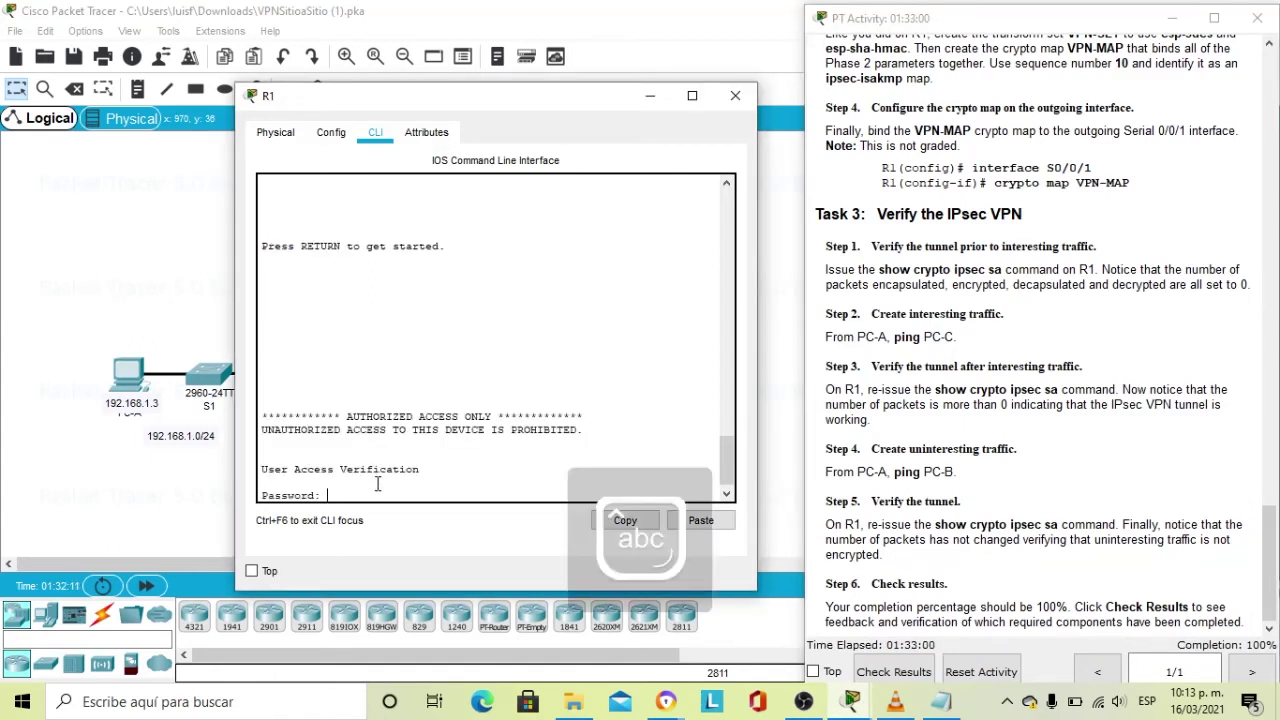
key("Return")
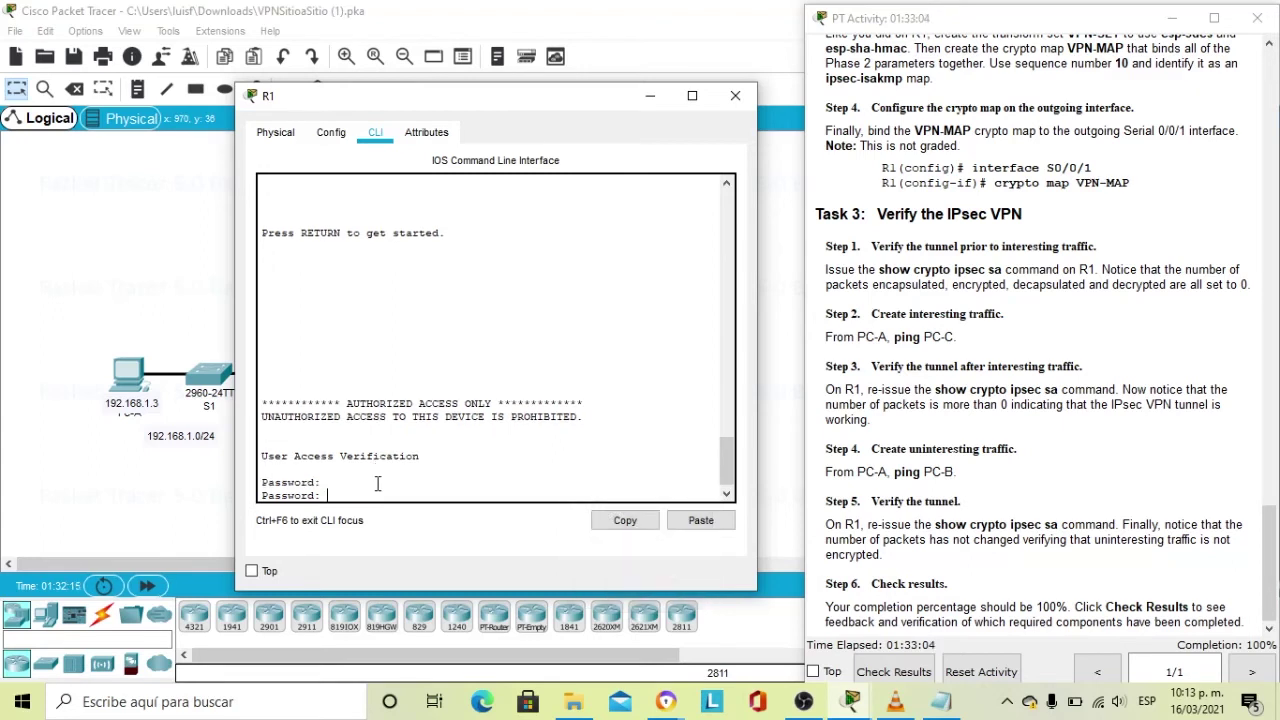
key("Return")
type("e")
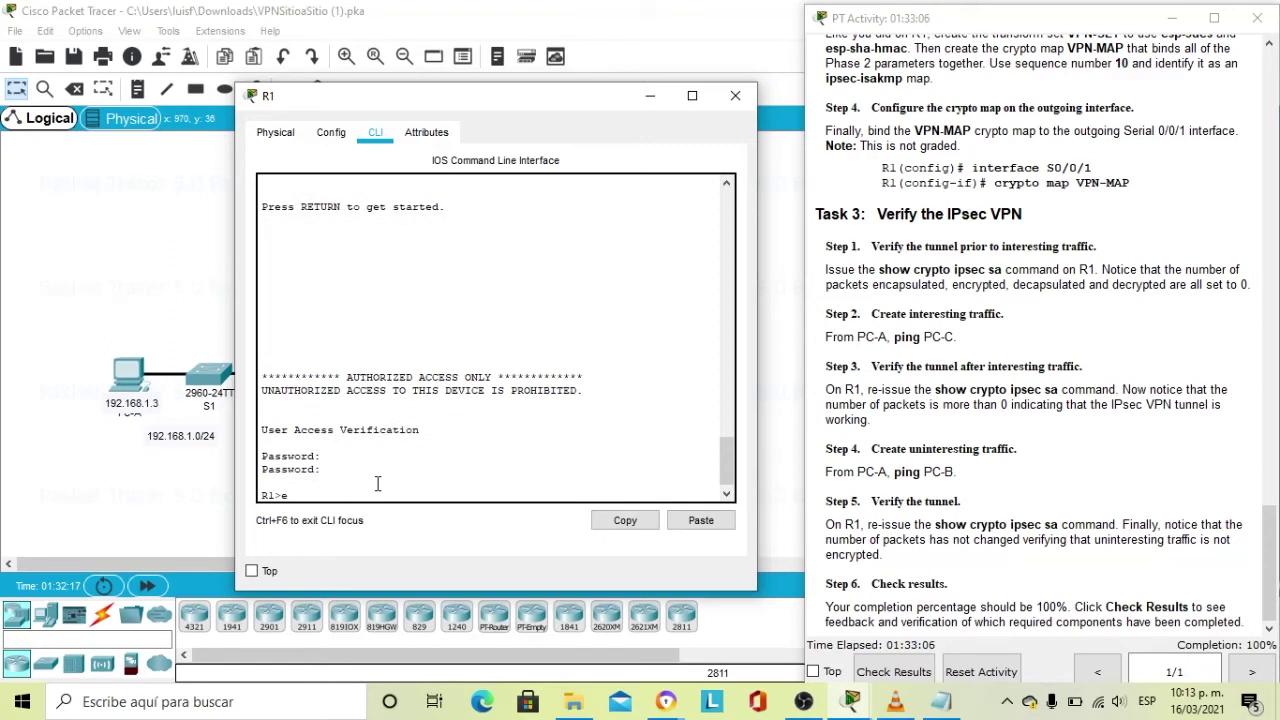
type("nable")
key("Return")
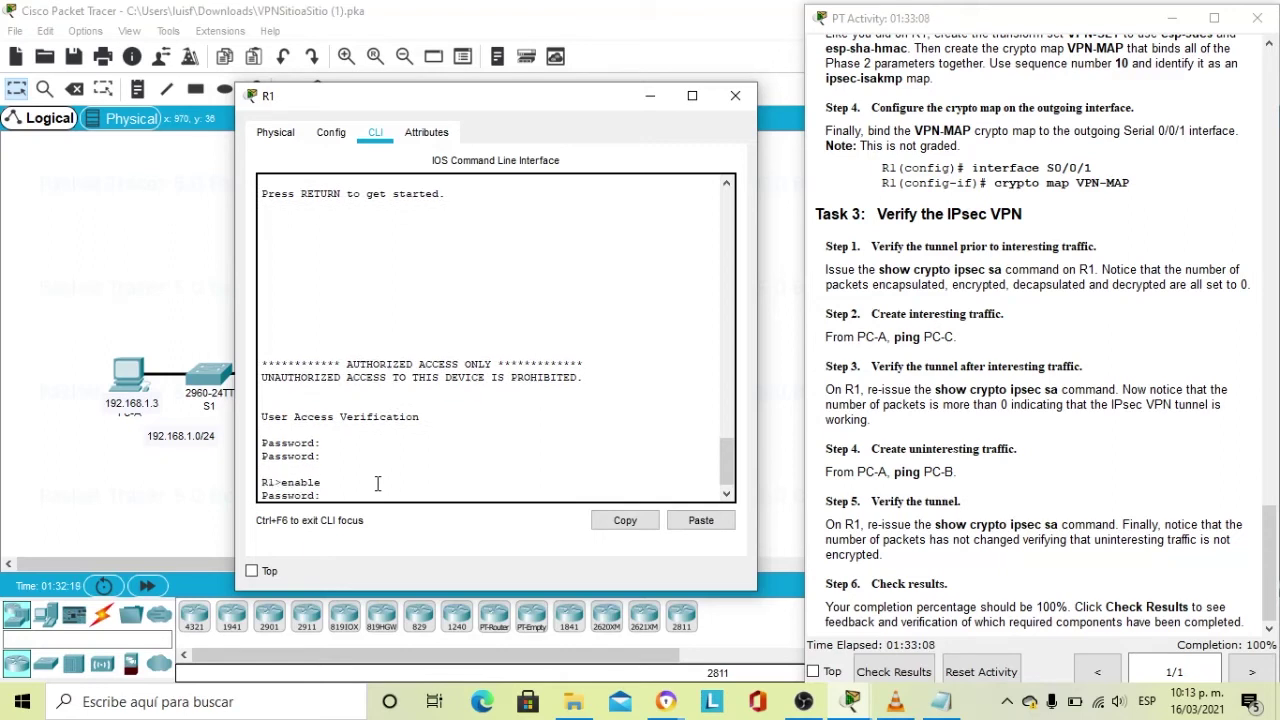
key("Return")
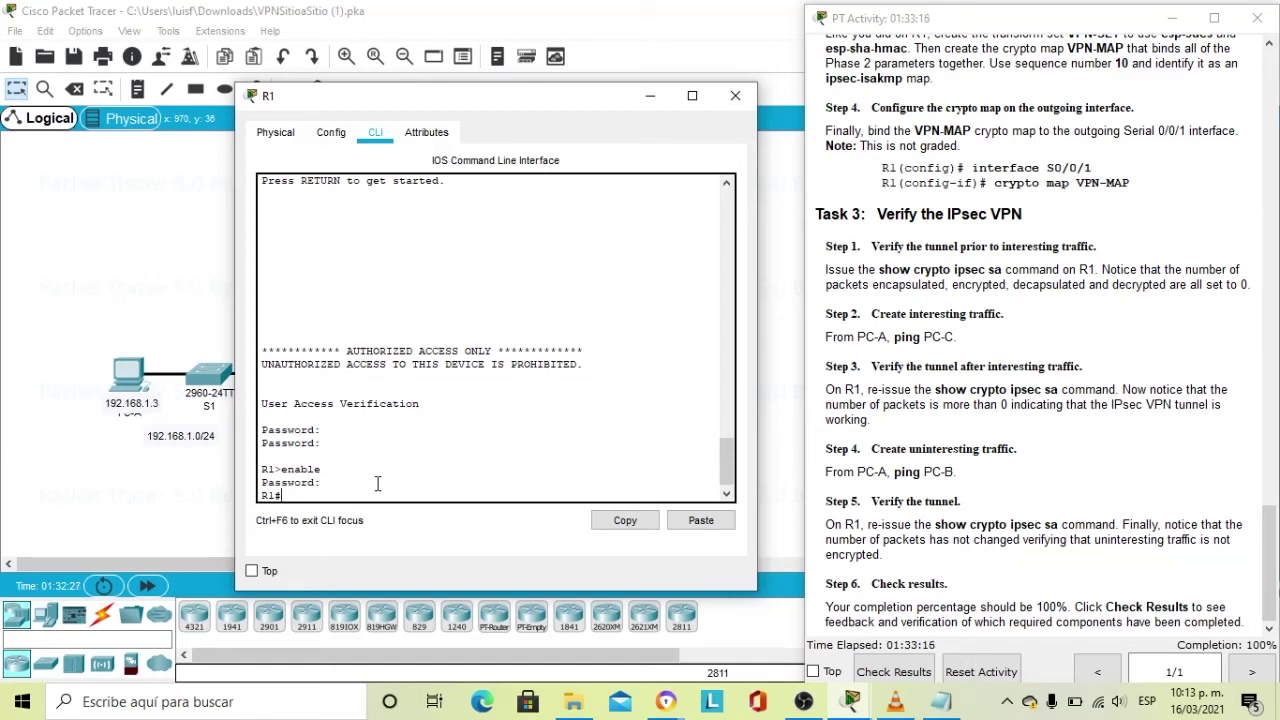
type("show crypto ipsec sa")
Run show crypto ipsec sa on R1, confirming zero counters for 192.168.1.0 to 192.168.3.0.
key("Return")
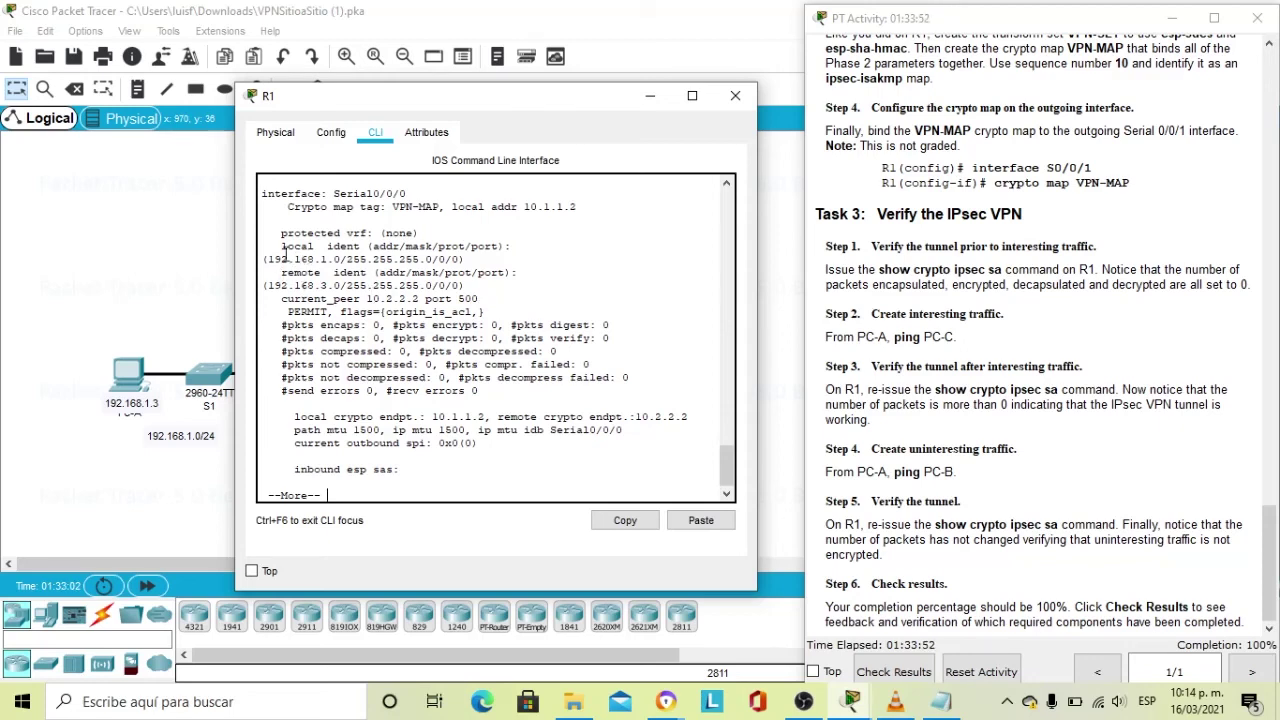
left_click_drag(264, 259, 341, 259)
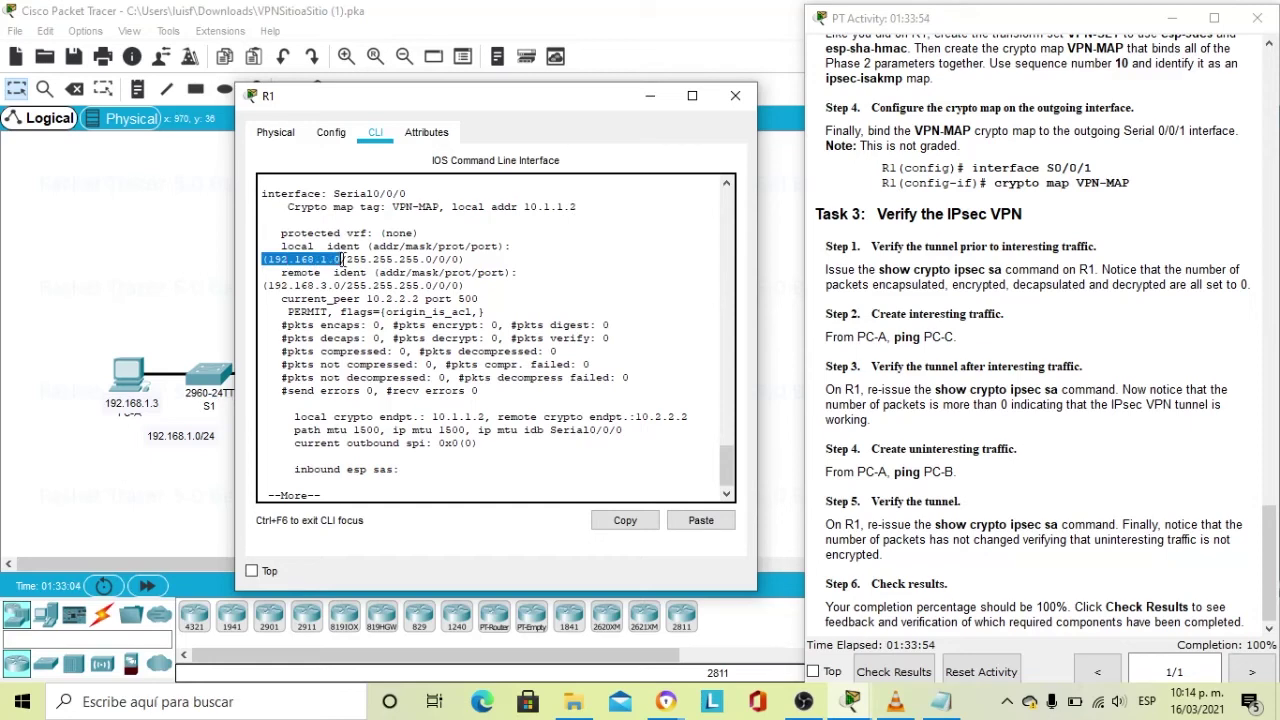
left_click_drag(264, 286, 341, 286)
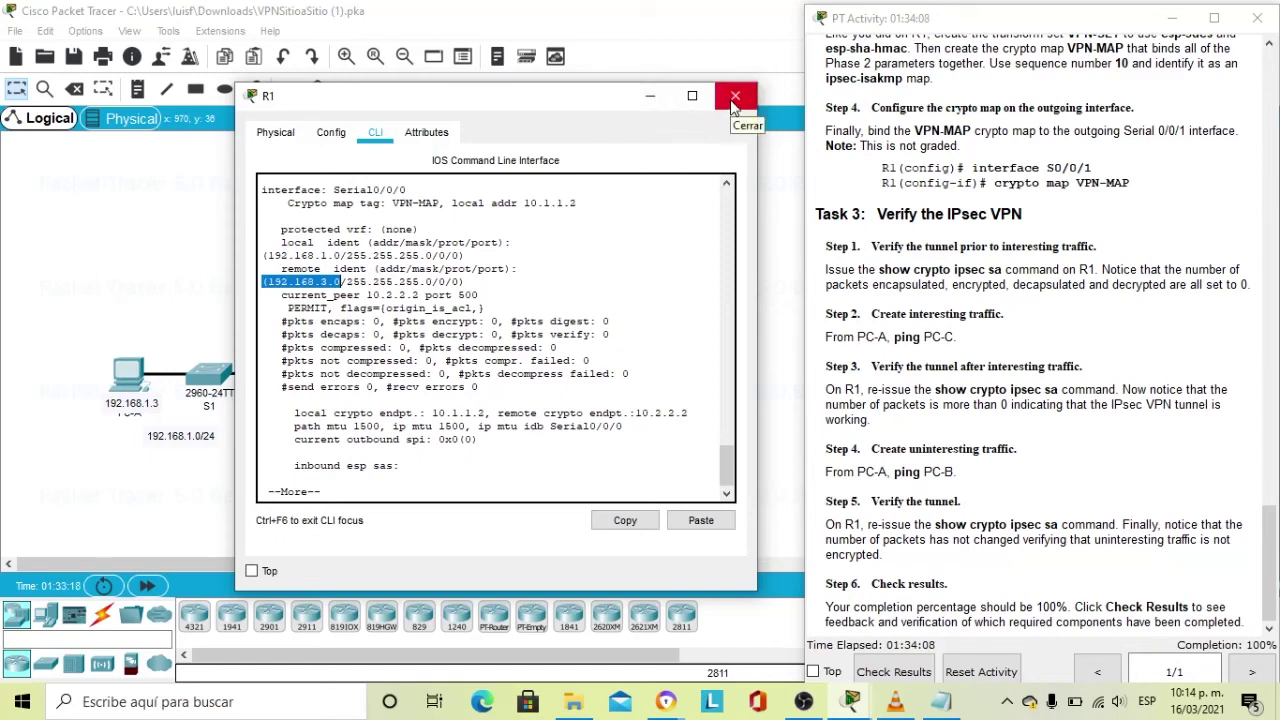
left_click(654, 102)
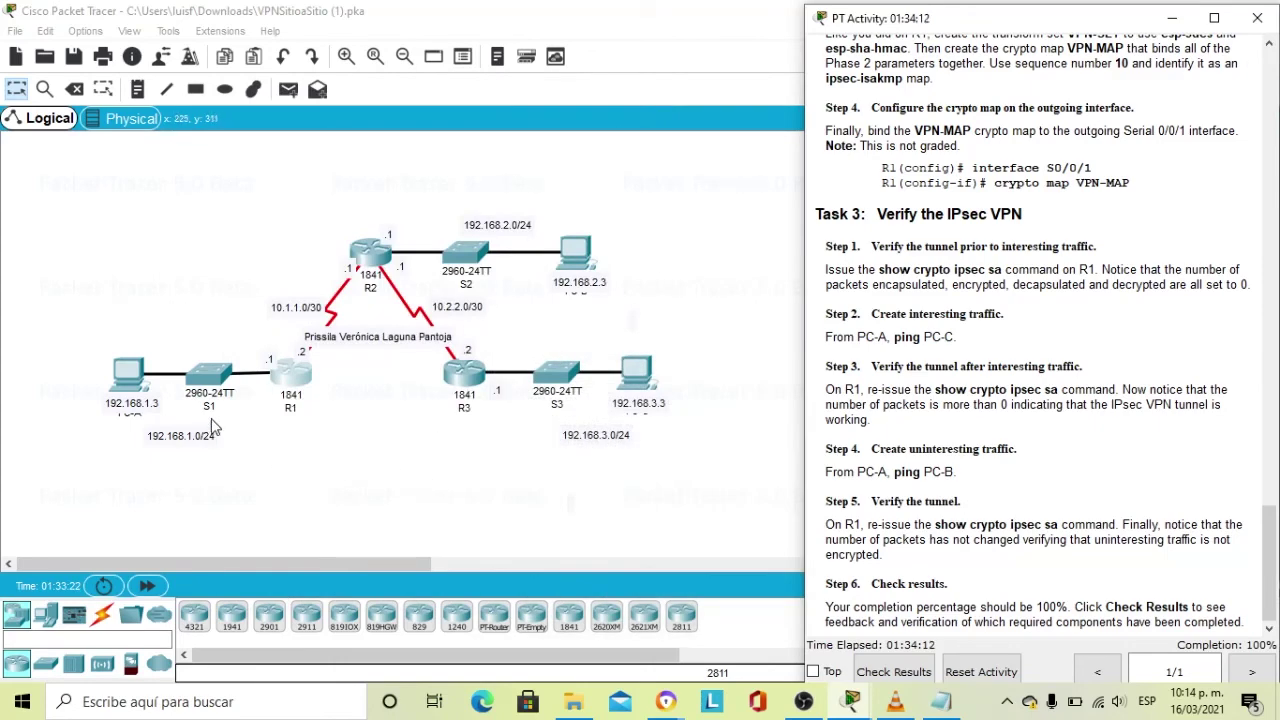
Ping 192.168.3.3 from PC-A's command prompt, getting 3 of 4 replies.
left_click(141, 385)
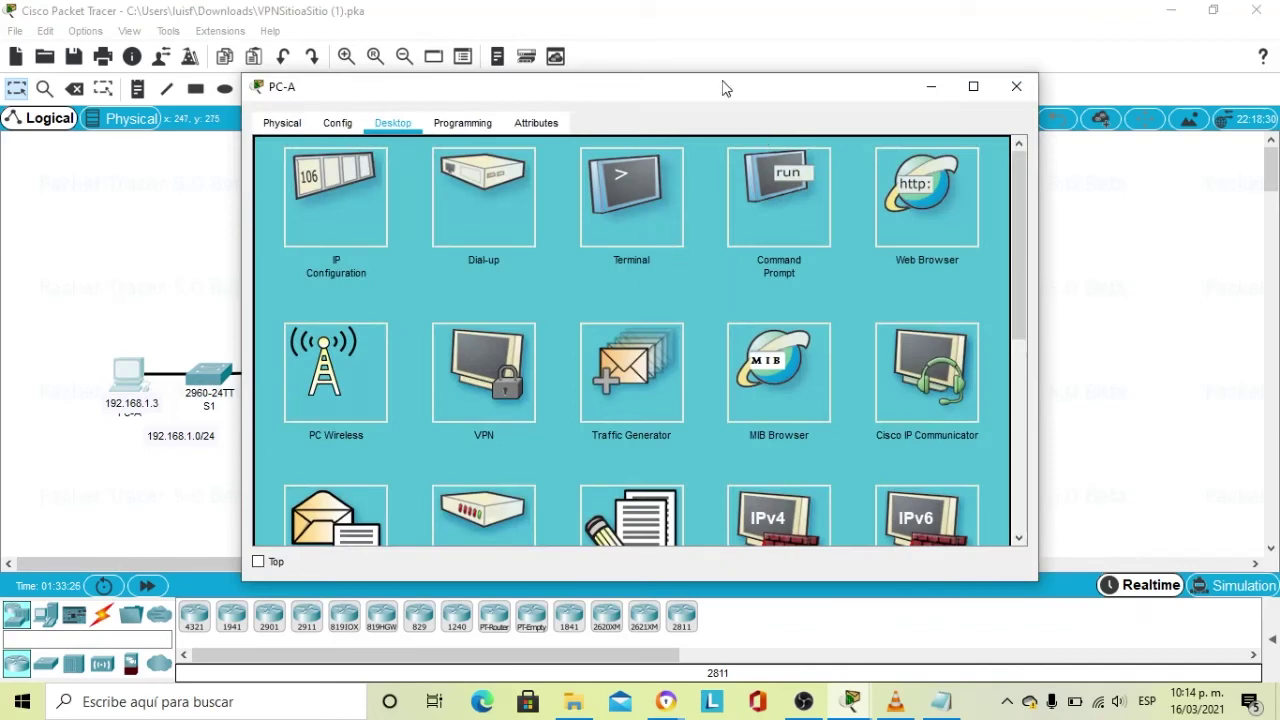
left_click_drag(720, 86, 592, 118)
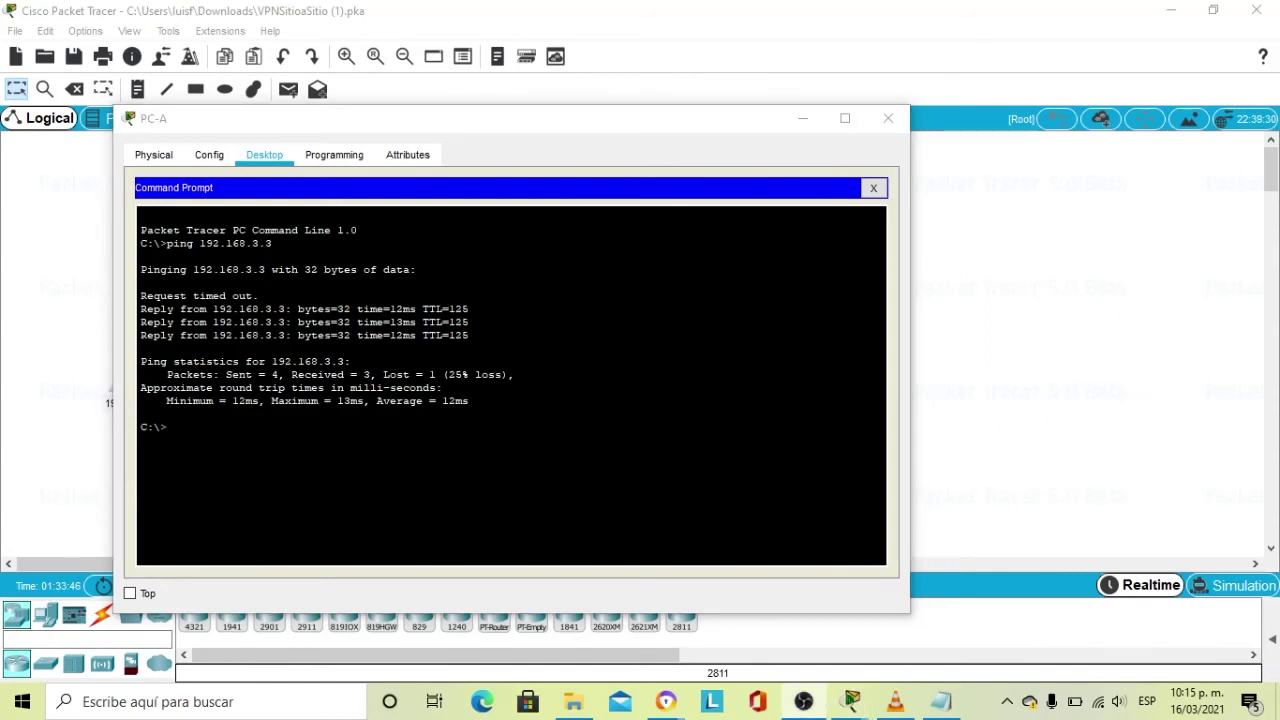
key("alt+Tab")
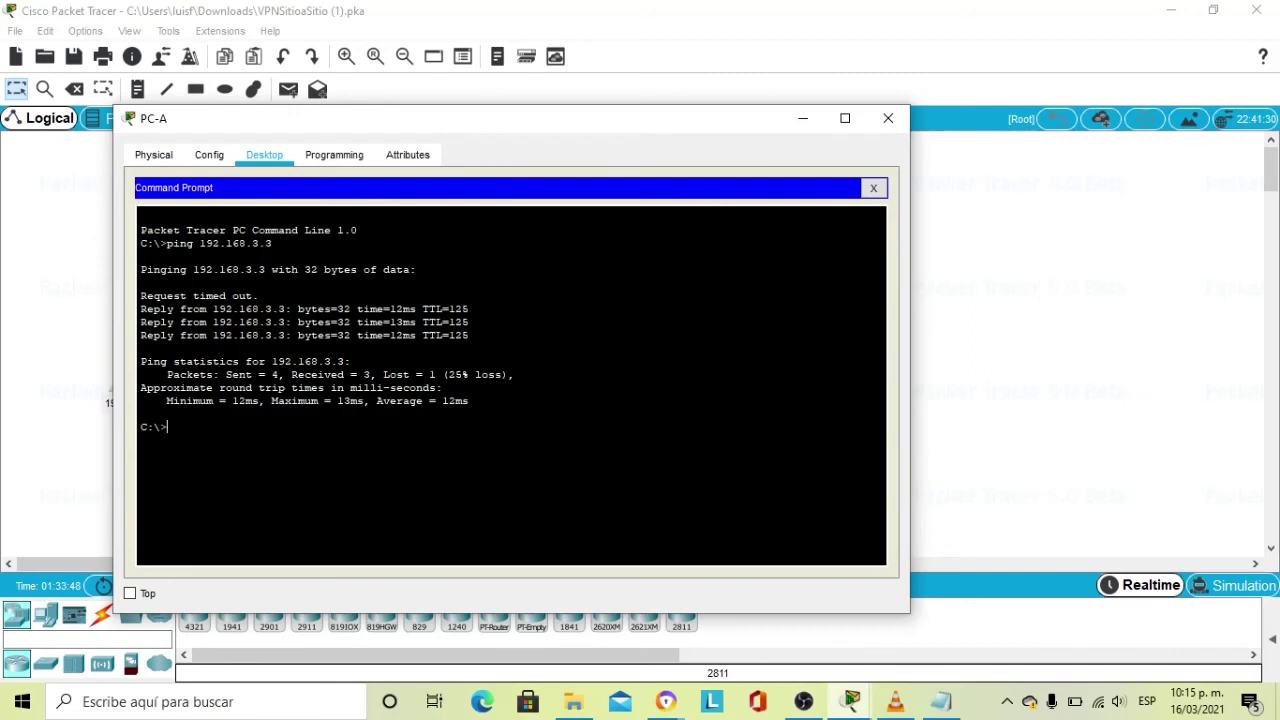
type("ping 192.168.3.3")
key("Return")
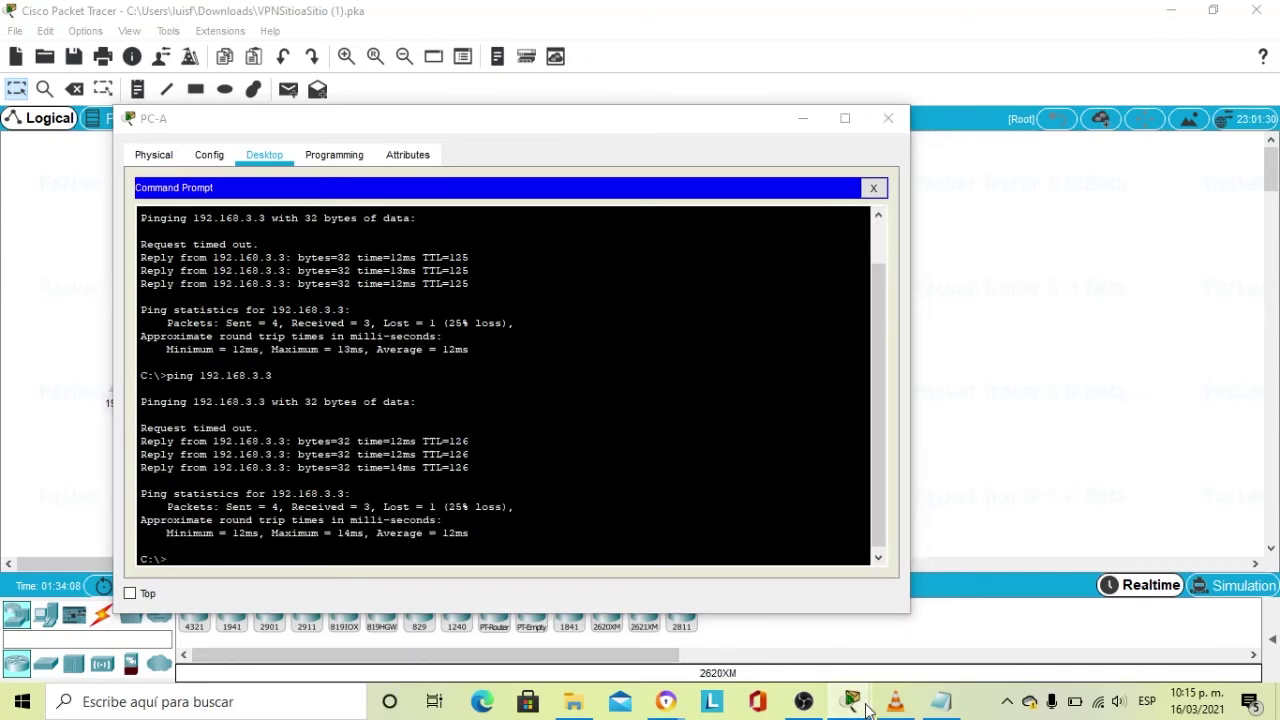
Scroll the activity instructions to Task 3's VPN verification steps, then return to PC-A.
mouse_move(851, 700)
left_click(812, 617)
scroll(905, 417, "down", 15)
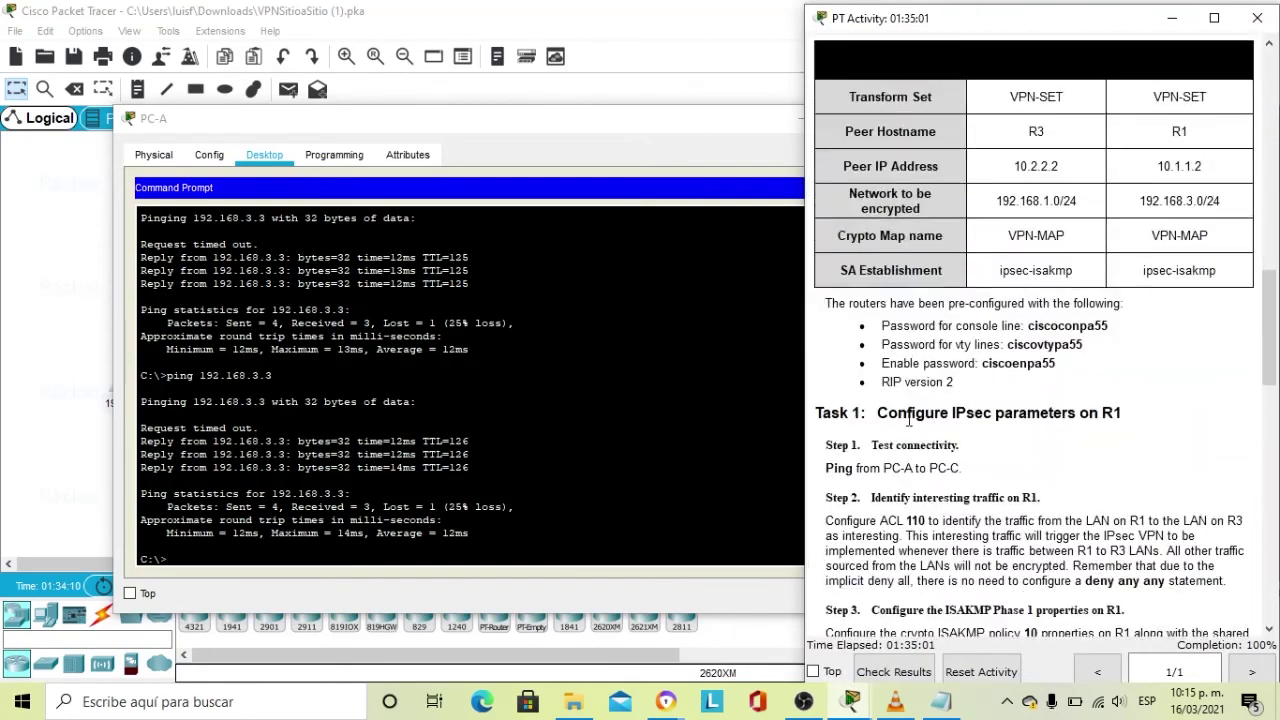
scroll(905, 417, "down", 8)
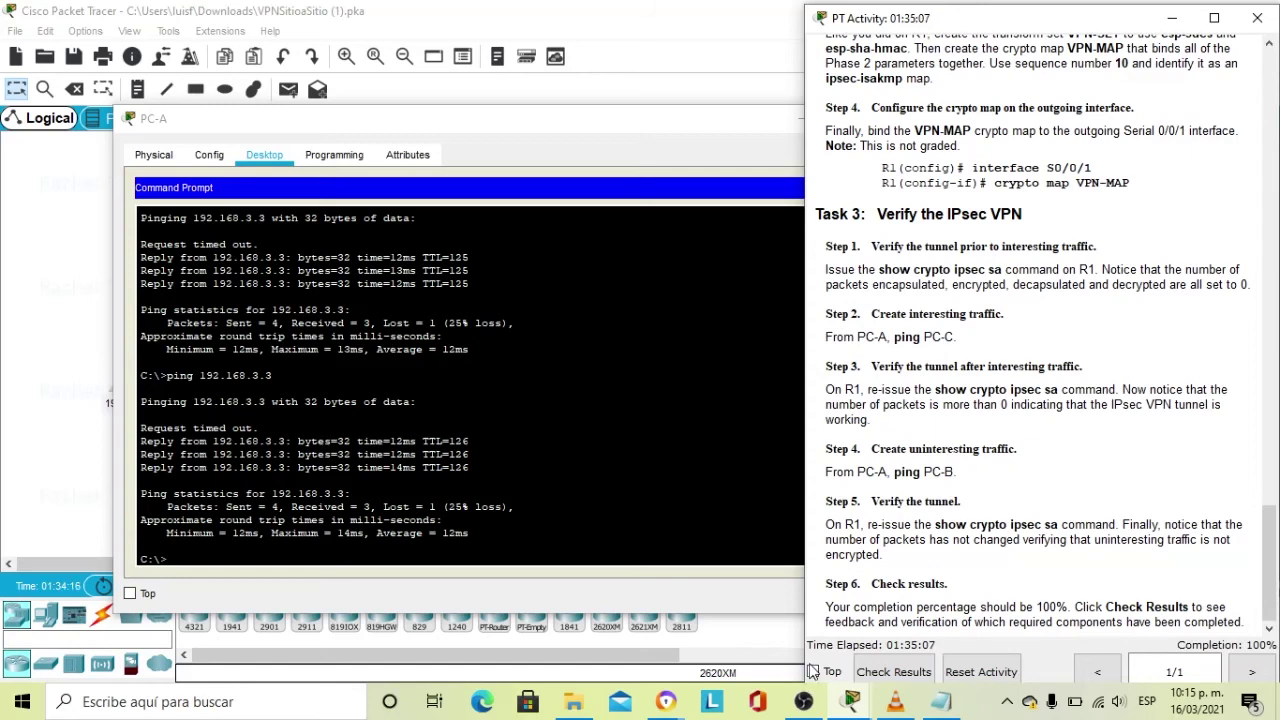
left_click(655, 123)
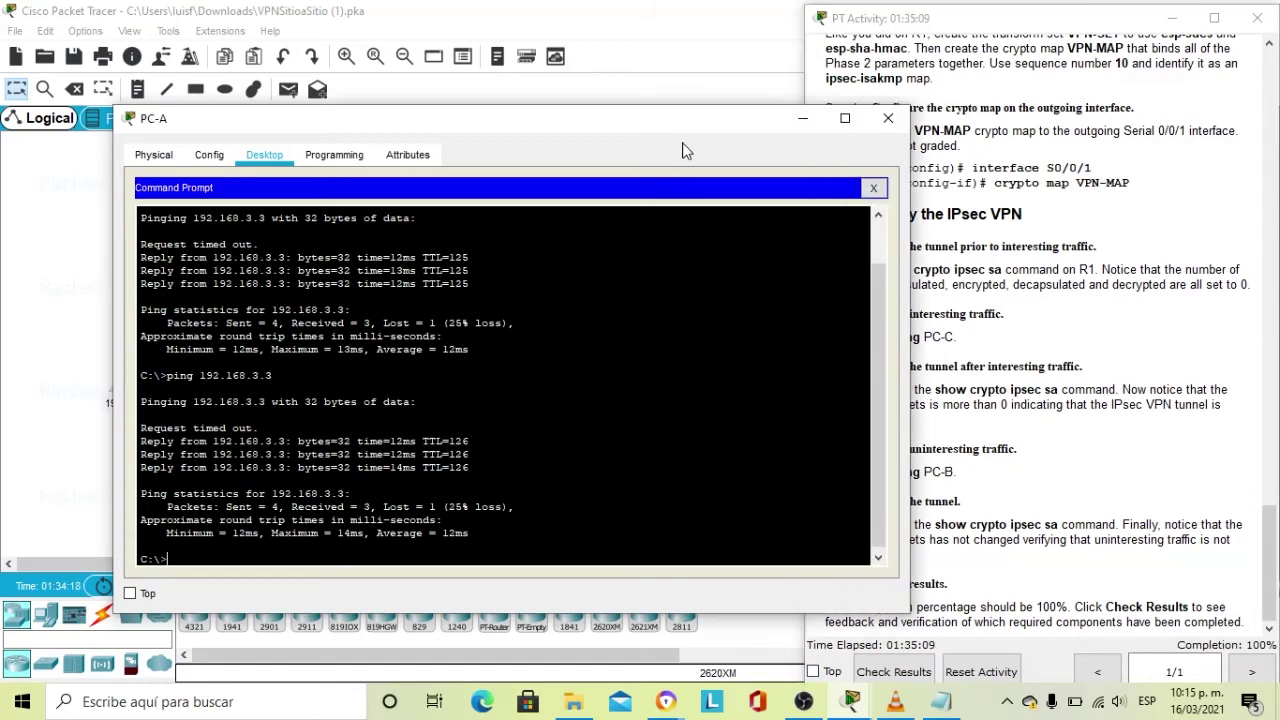
Close PC-A and page through the remaining output in R1's console.
left_click(884, 120)
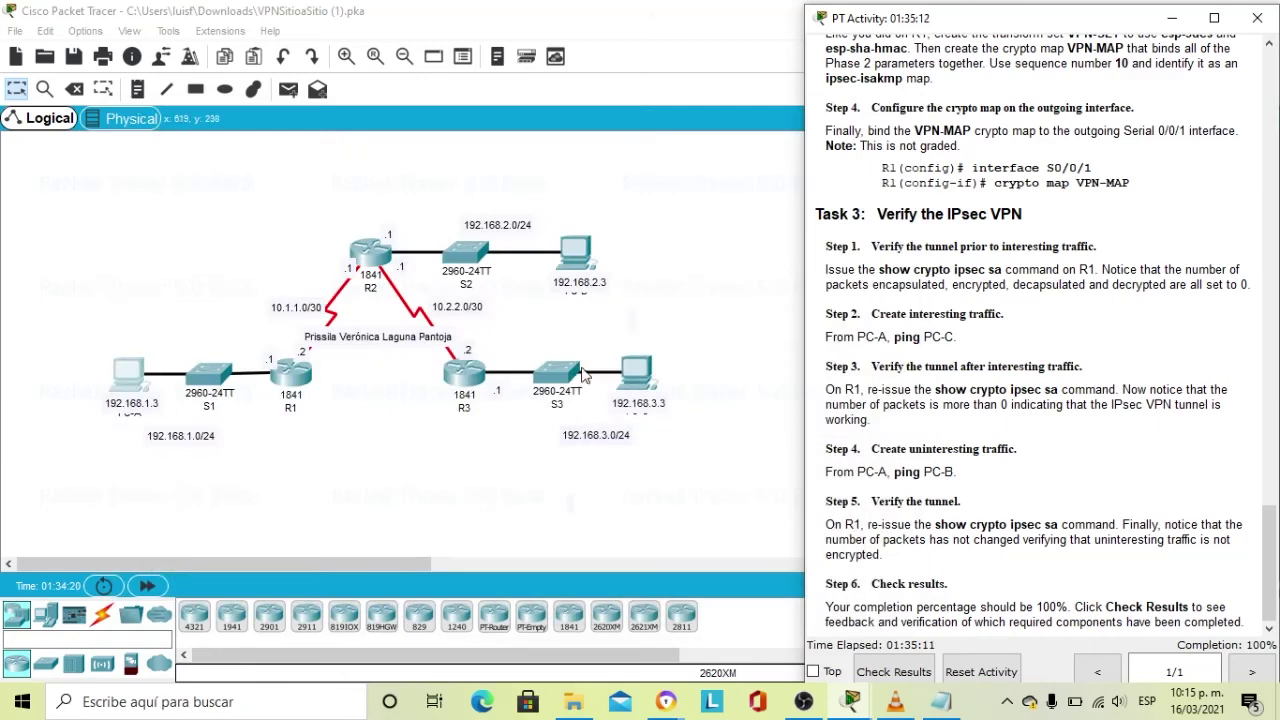
mouse_move(855, 707)
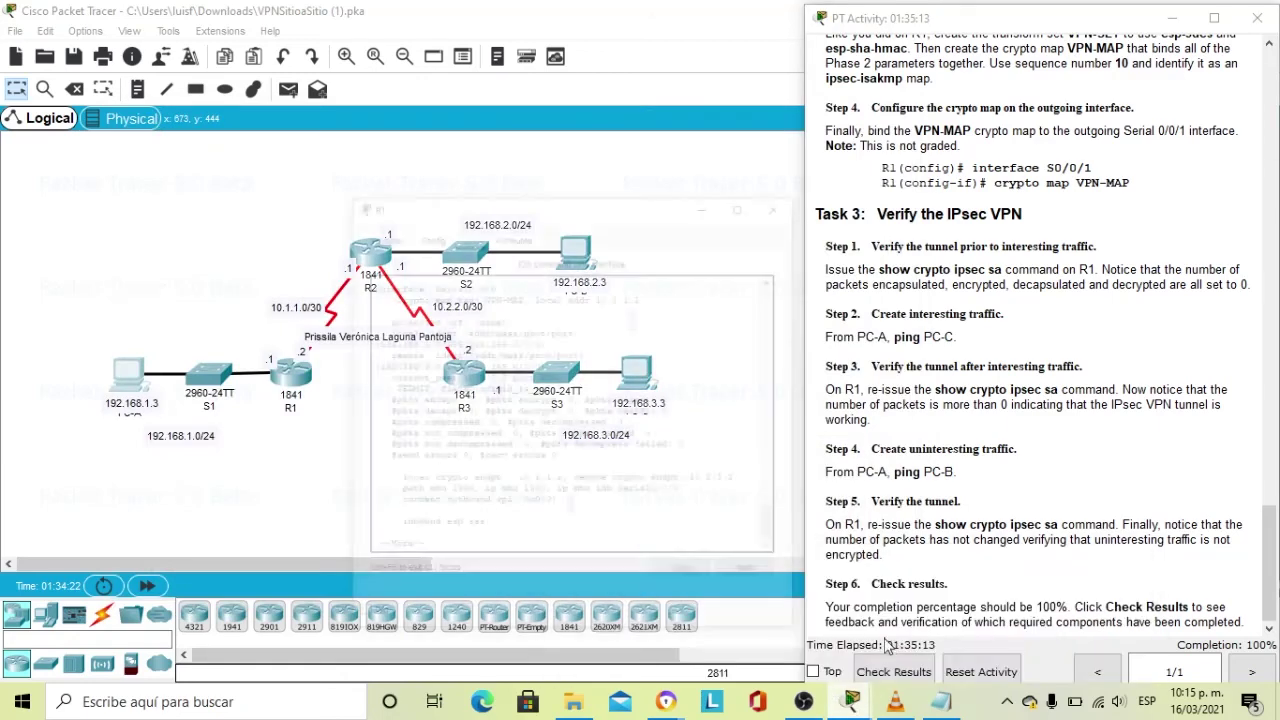
left_click(896, 646)
left_click(369, 489)
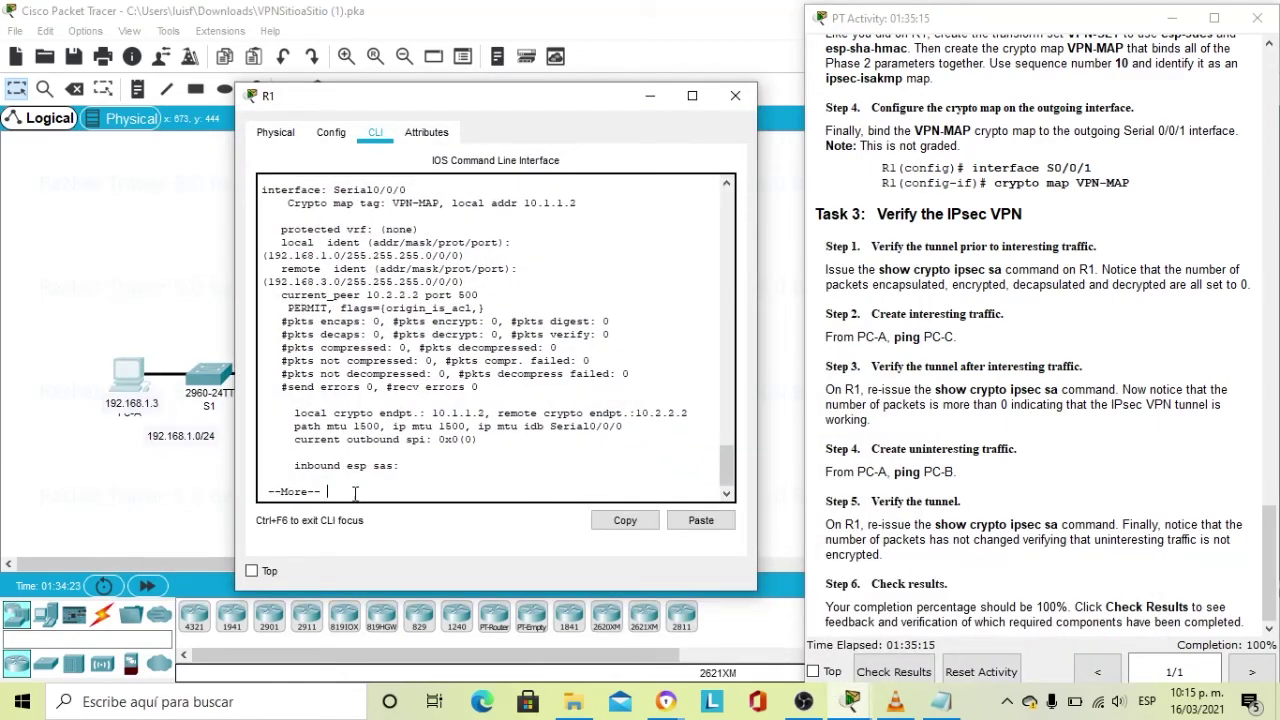
key("Return")
key("Return")
key("Return")
key("Return")
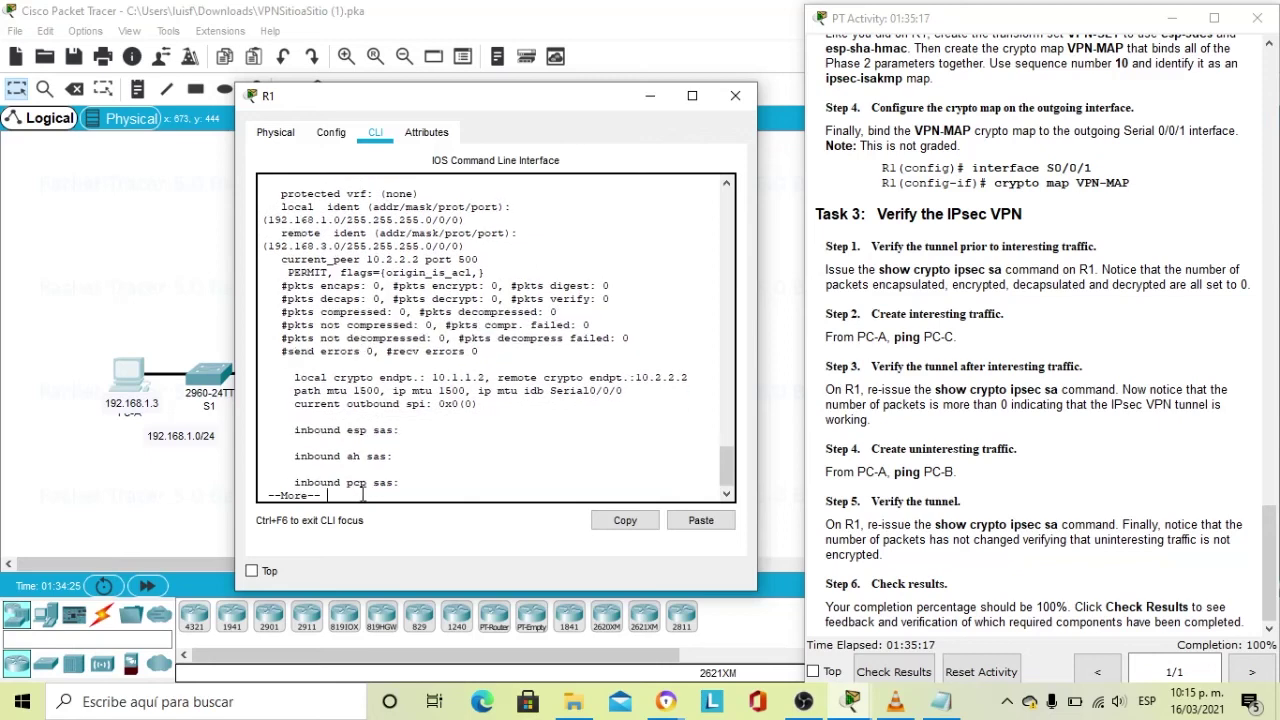
key("Return")
key("Return")
key("Return")
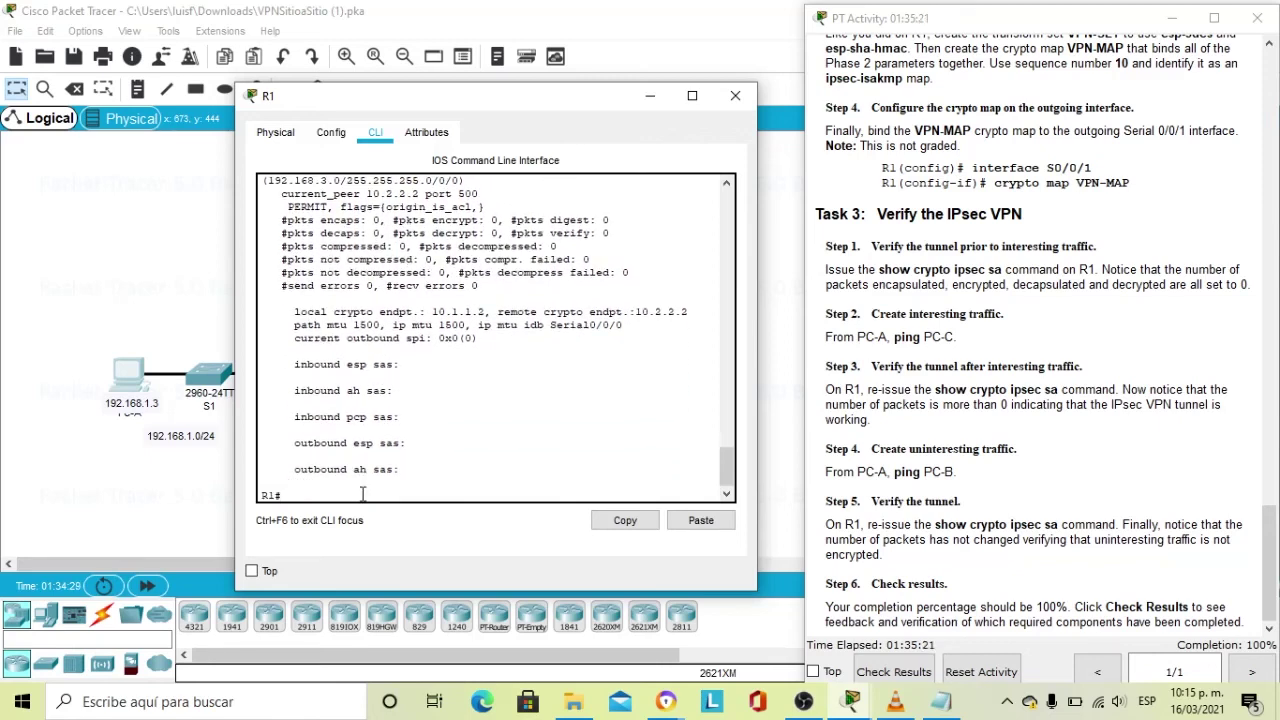
Rerun show crypto ipsec sa on R1, confirm 3 packets encrypted, and close R1.
key("Up")
key("Return")
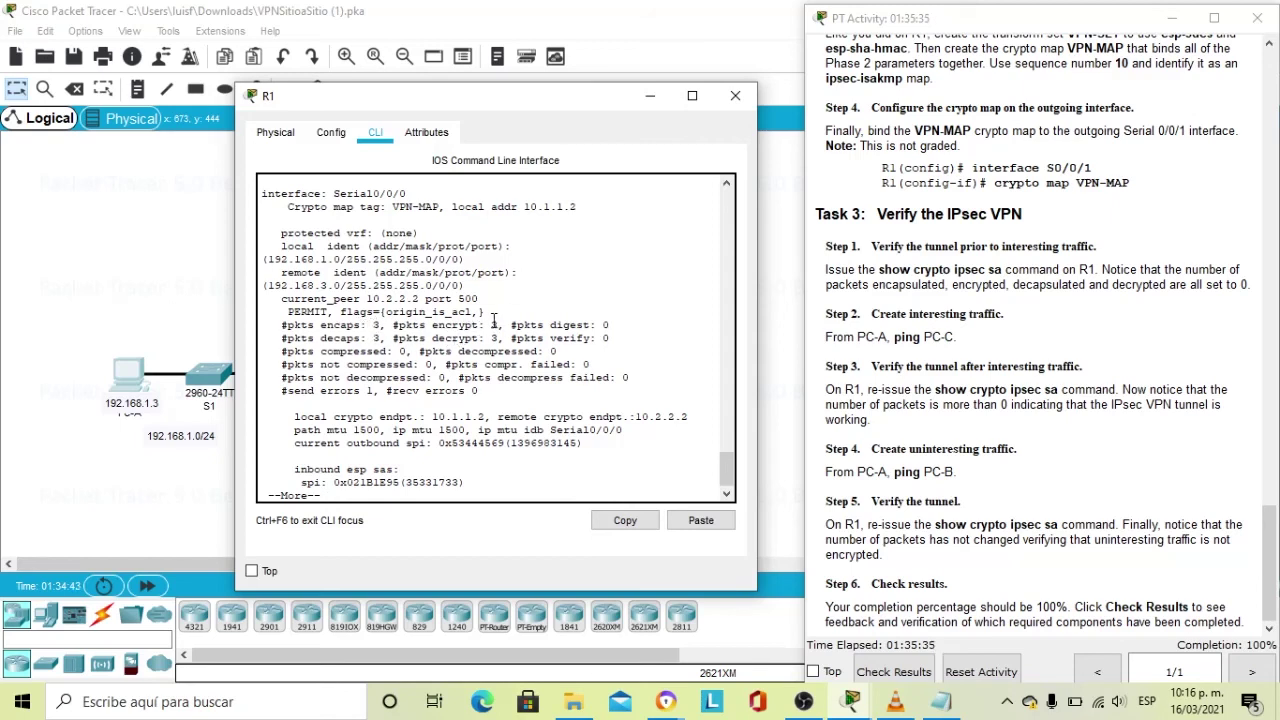
left_click_drag(492, 322, 540, 325)
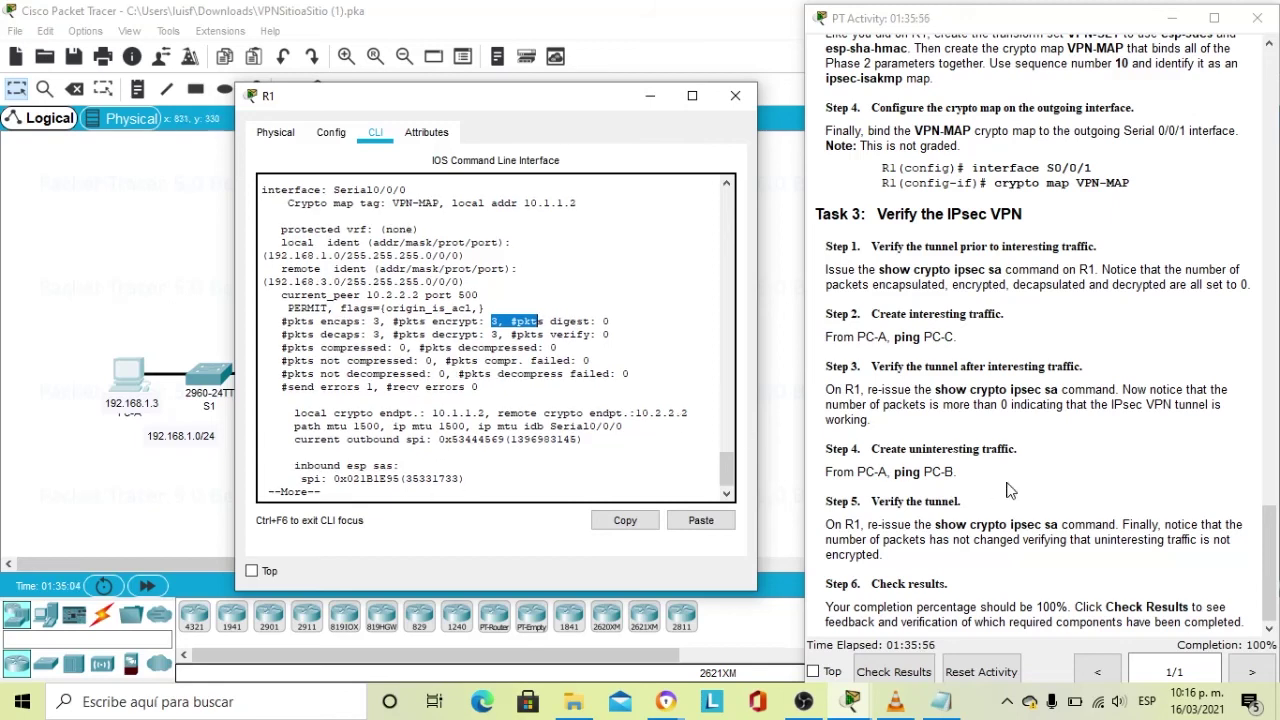
left_click(968, 495)
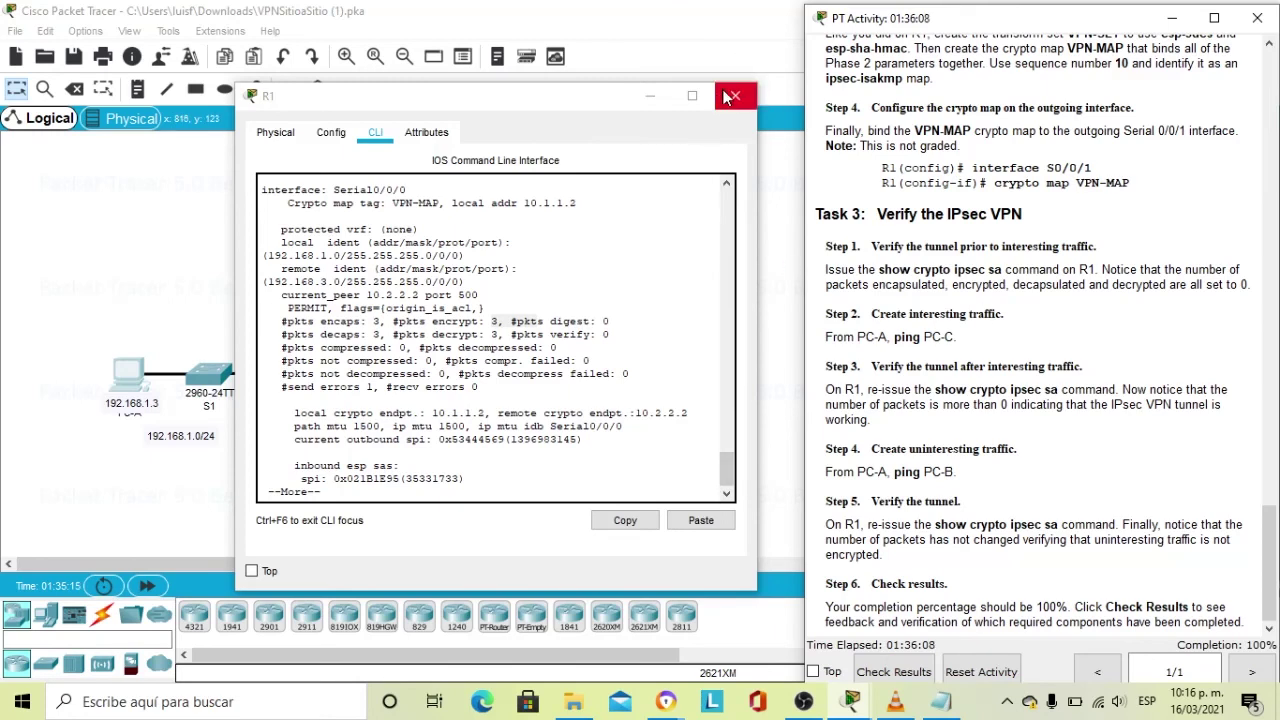
left_click(650, 96)
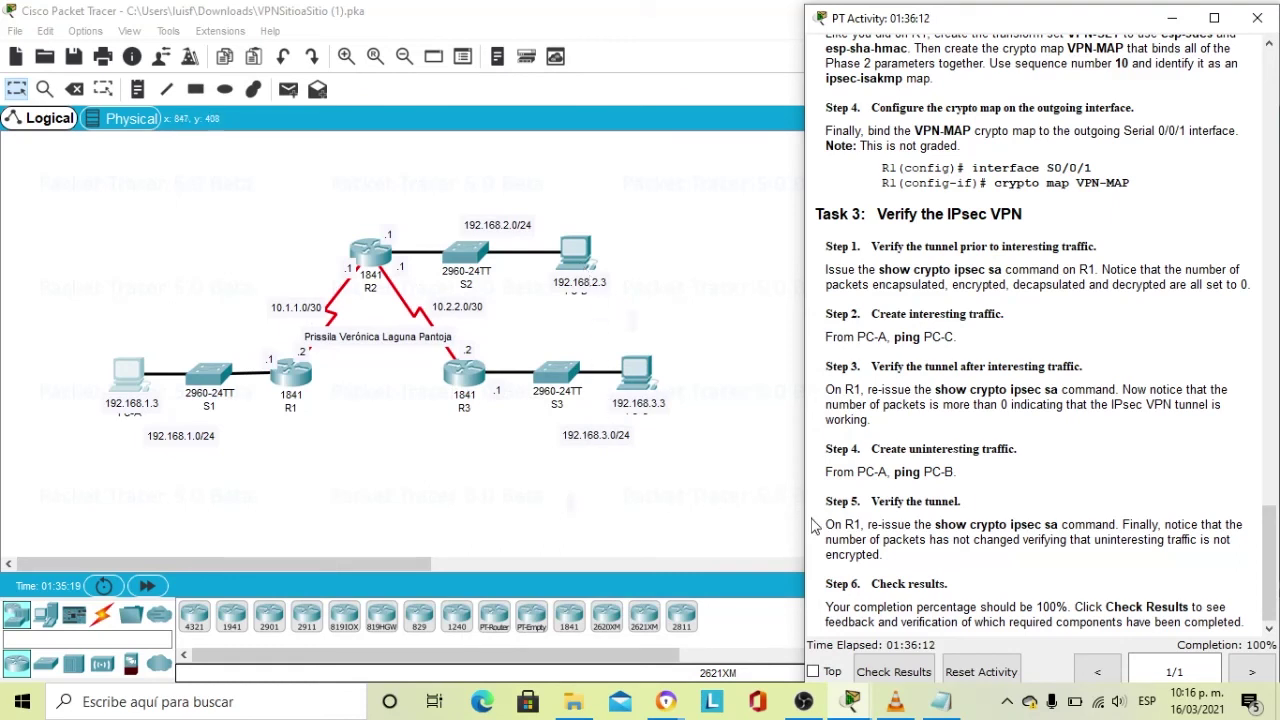
From PC-A's Command Prompt, ping 192.168.2.3 (3 of 4 replies), then minimize PC-A's window.
left_click(583, 293)
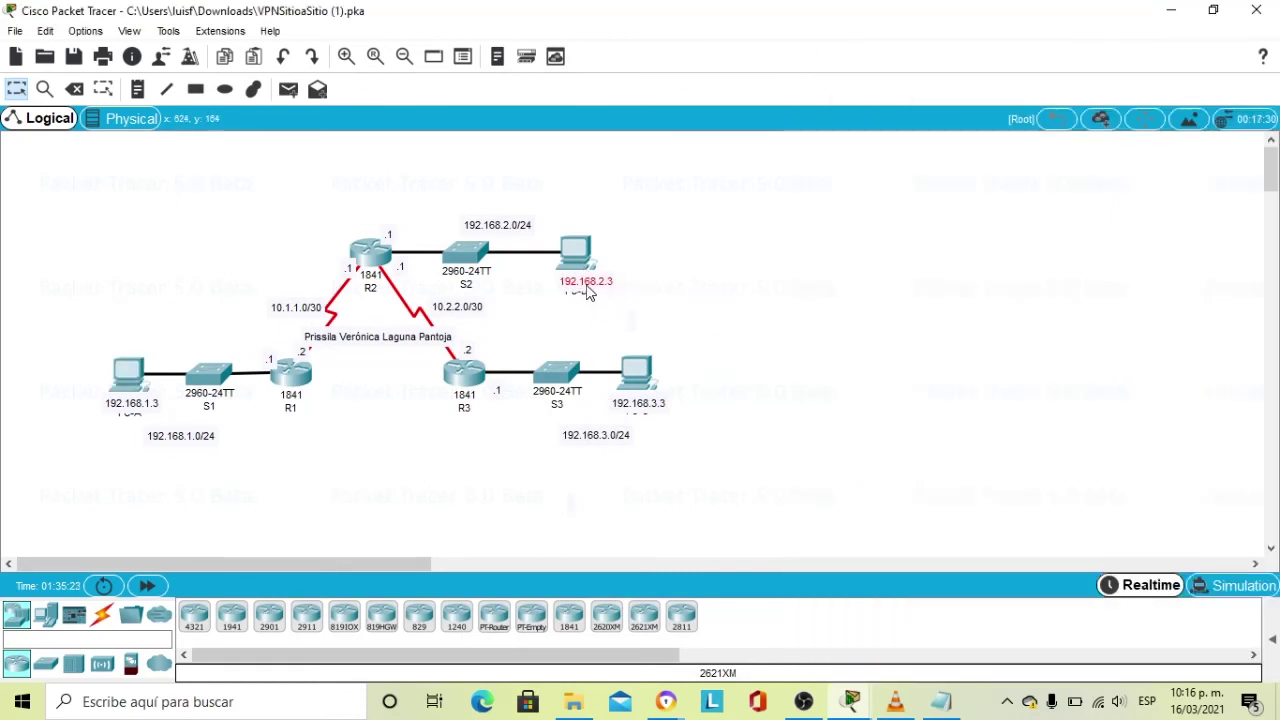
mouse_move(850, 705)
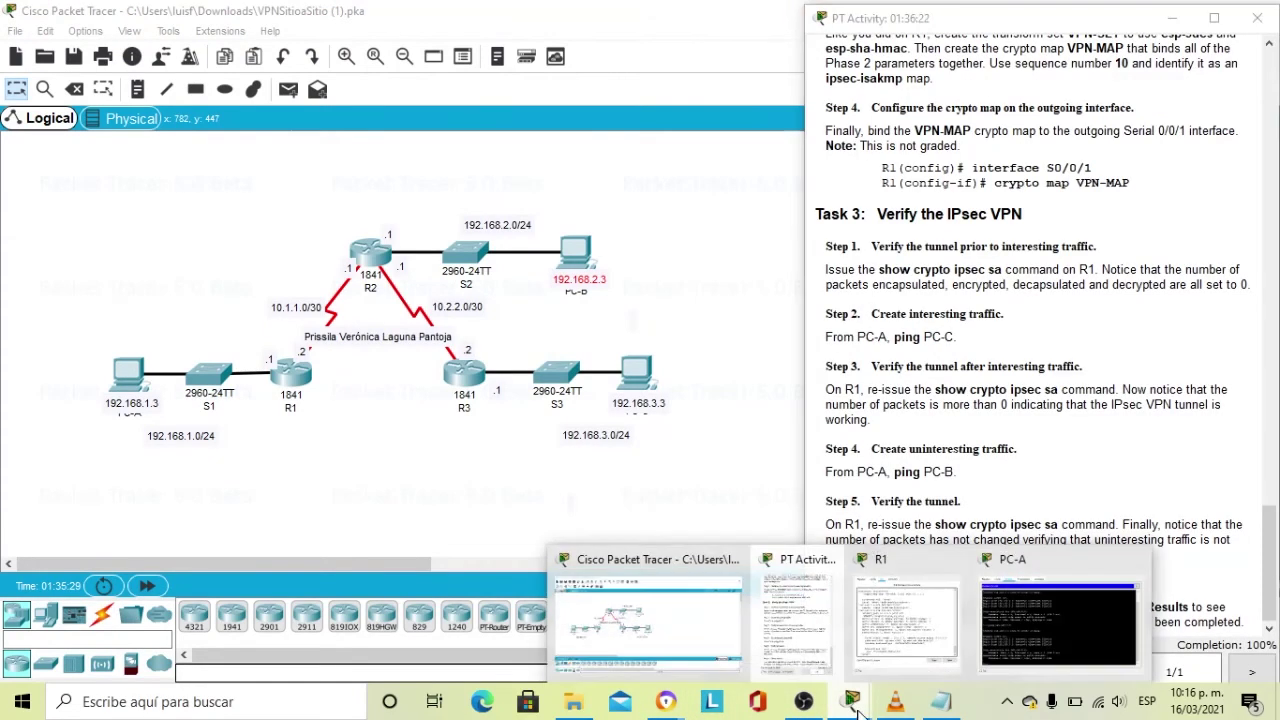
left_click(1010, 622)
left_click_drag(700, 118, 657, 111)
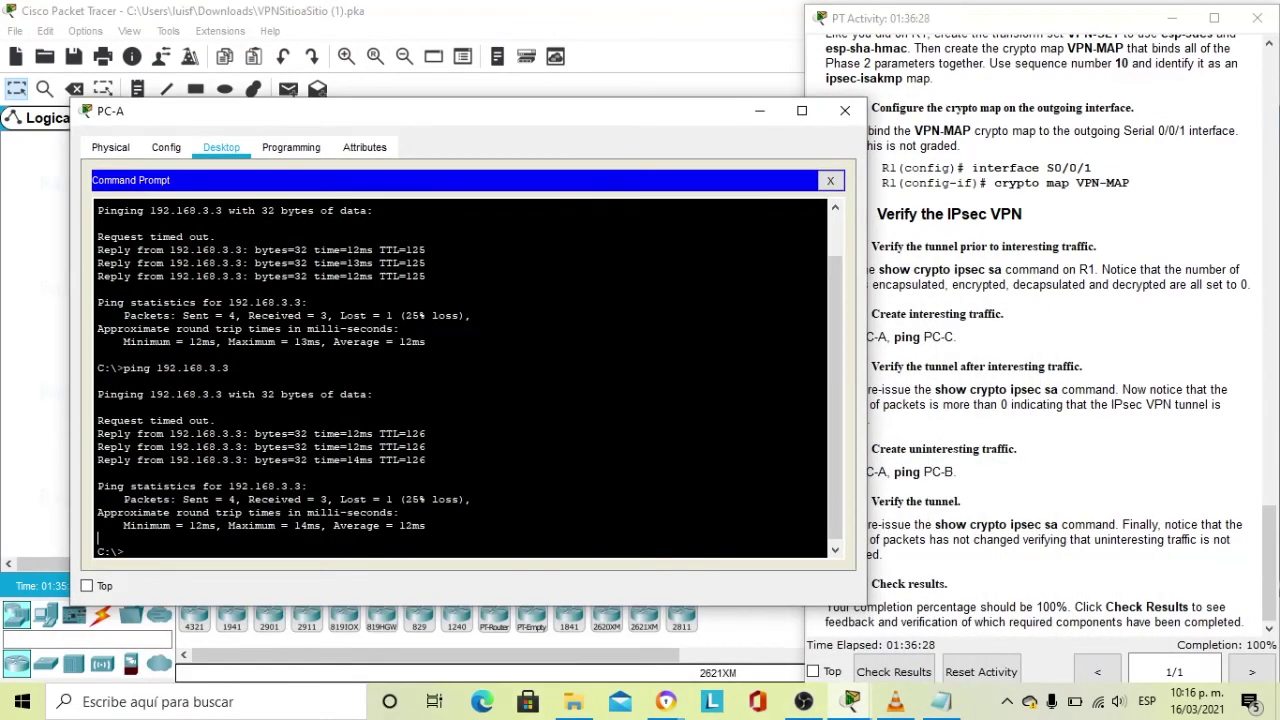
type("ping 192")
key("BackSpace")
key("BackSpace")
key("BackSpace")
key("BackSpace")
key("BackSpace")
key("BackSpace")
key("BackSpace")
key("BackSpace")
key("Up")
key("BackSpace")
key("BackSpace")
key("BackSpace")
type("2.3")
key("Return")
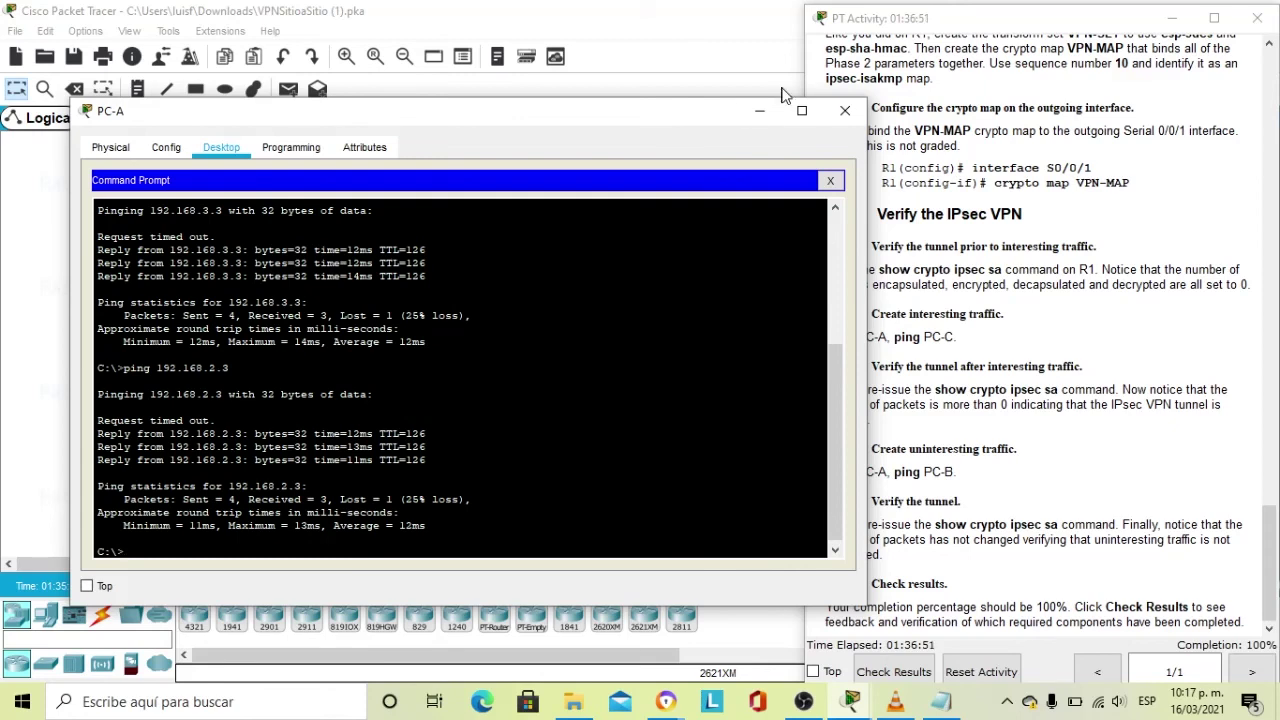
left_click(762, 110)
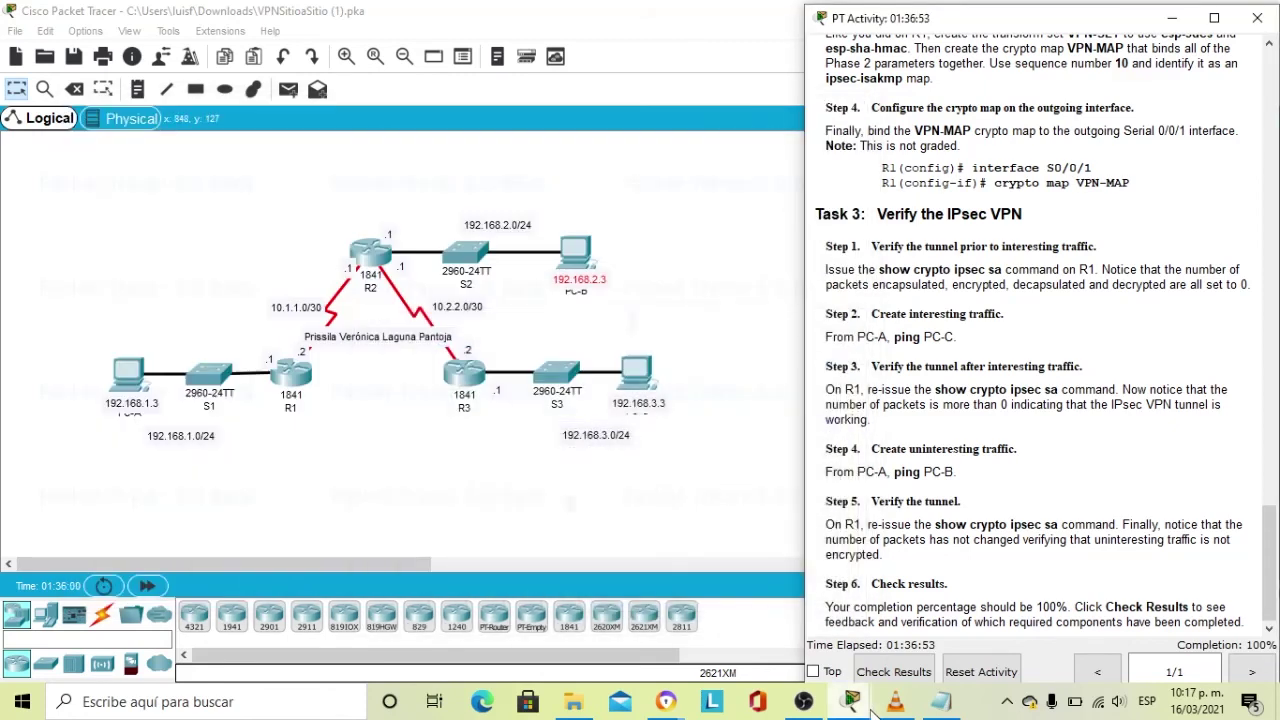
On R1, rerun show crypto ipsec sa, confirm encrypted packets remain 3, and close R1's console.
mouse_move(874, 709)
left_click(908, 575)
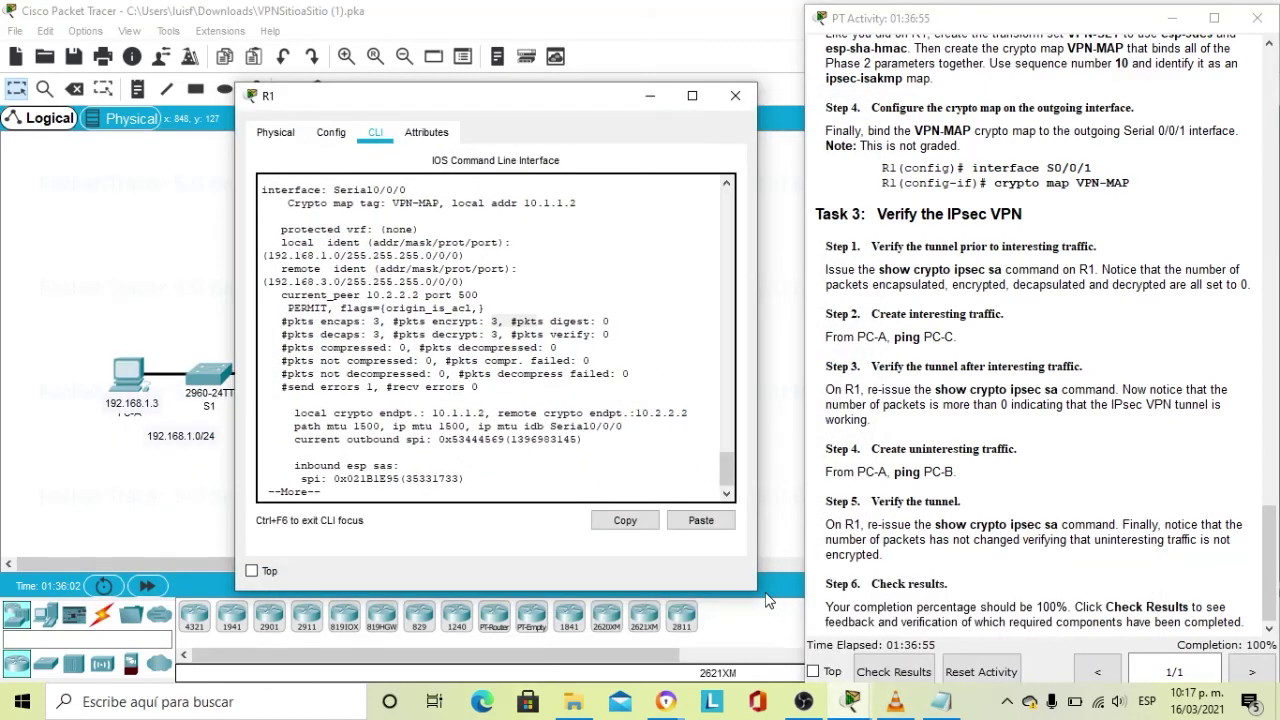
left_click(382, 490)
key("Return")
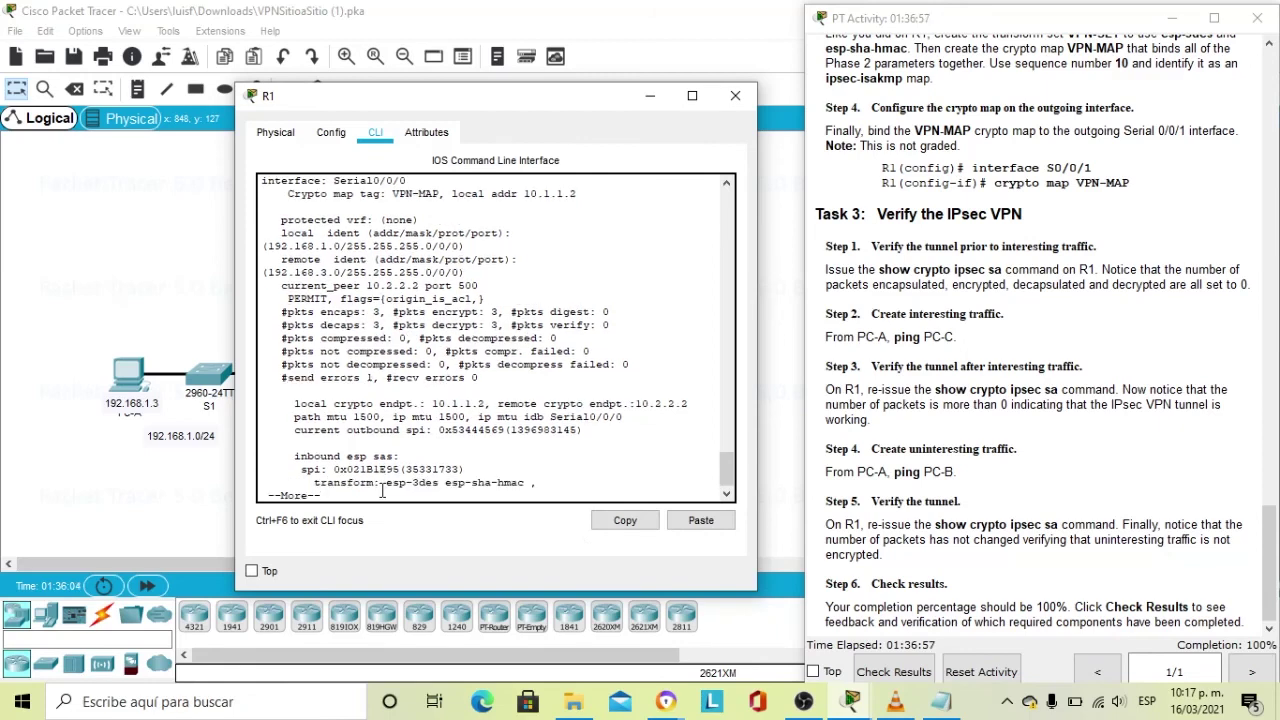
key("space")
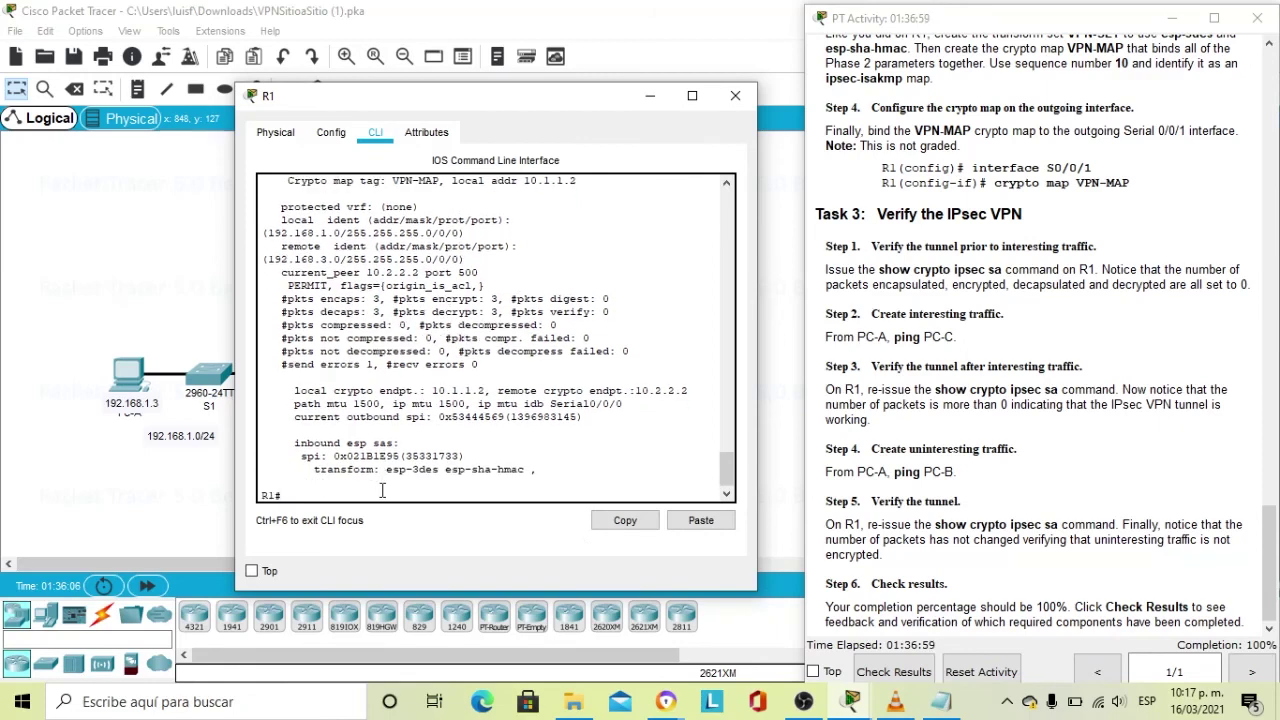
key("Up")
key("Return")
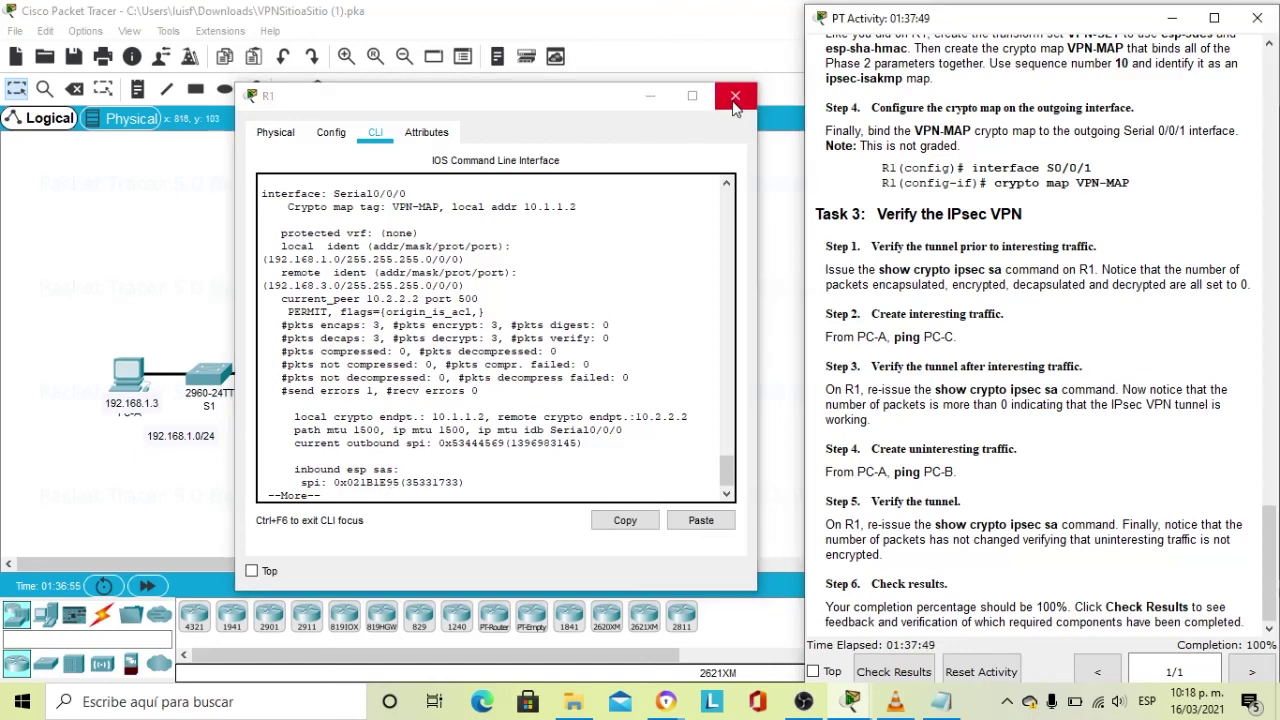
left_click(735, 97)
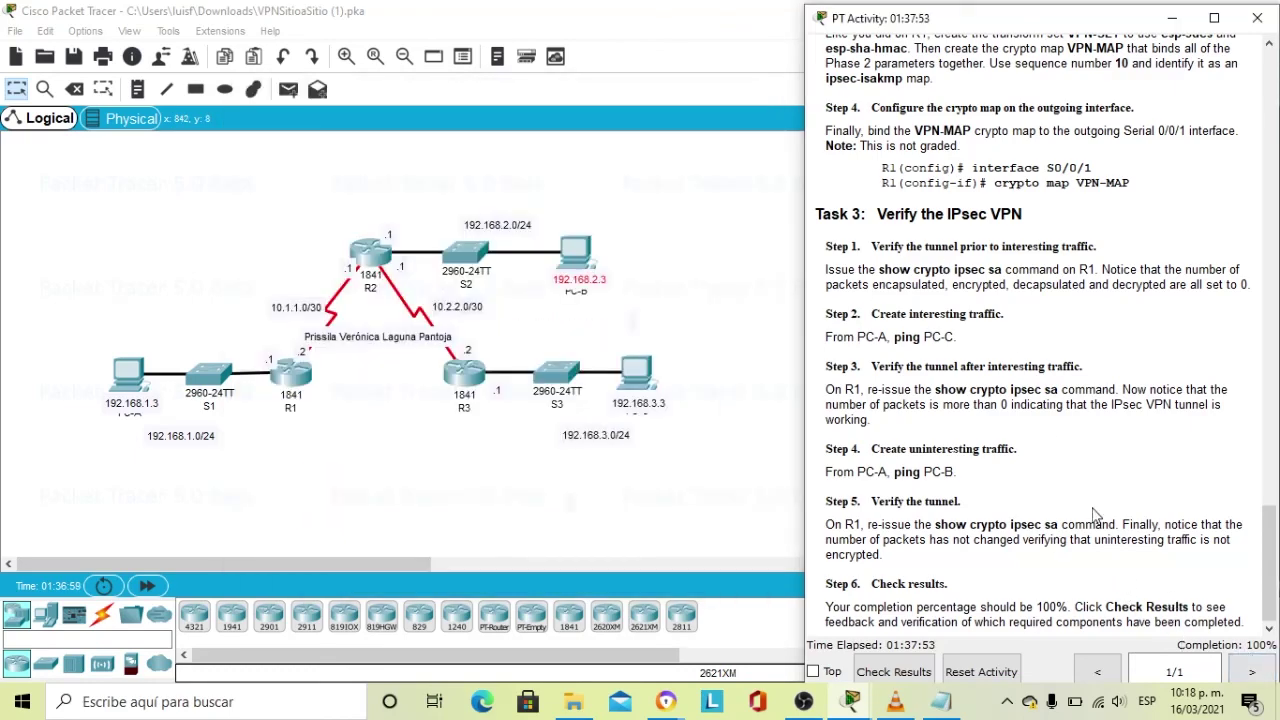
Check the activity window at 100% completion, then close the main Packet Tracer window.
scroll(912, 558, "up", 2)
scroll(912, 558, "down", 2)
left_click(577, 522)
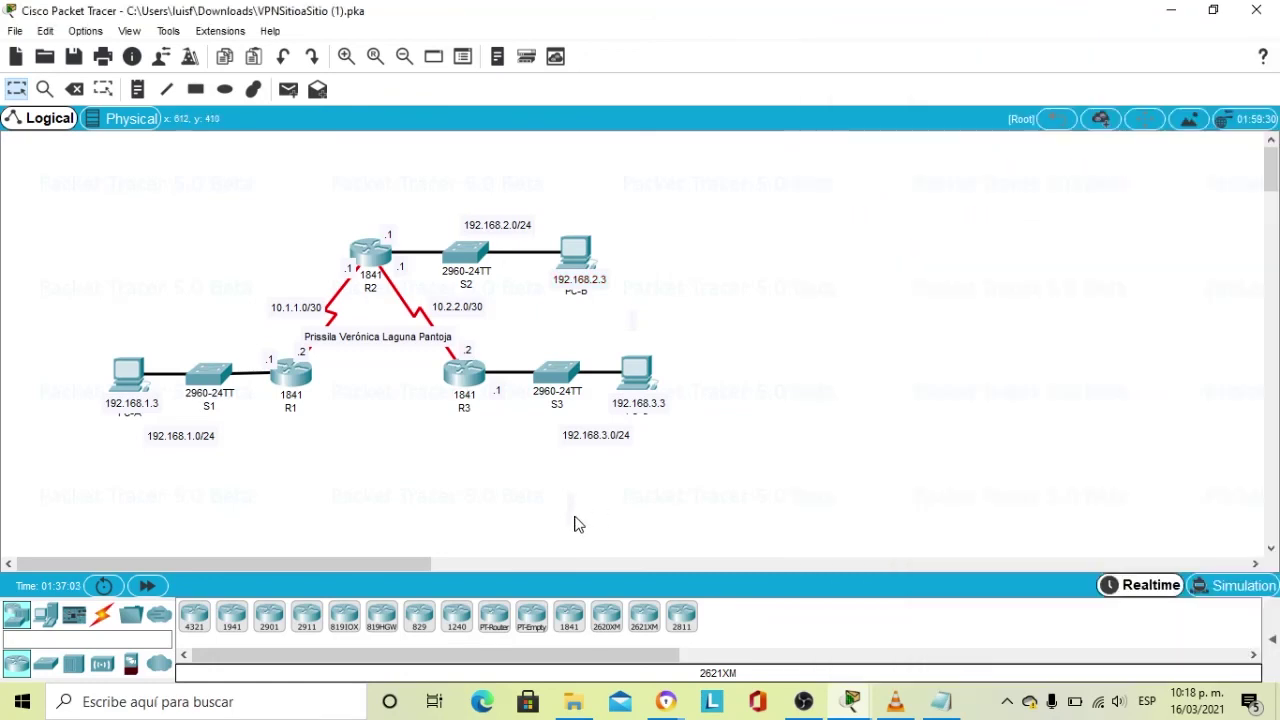
left_click(850, 700)
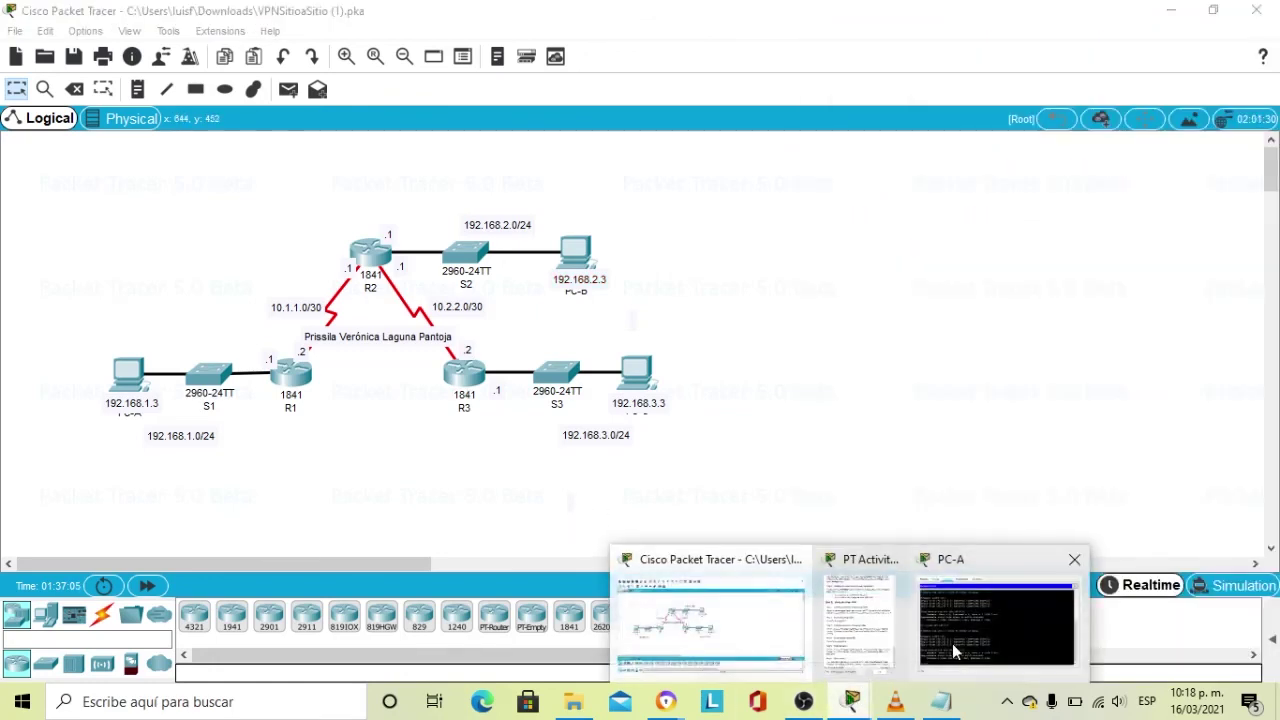
left_click(878, 628)
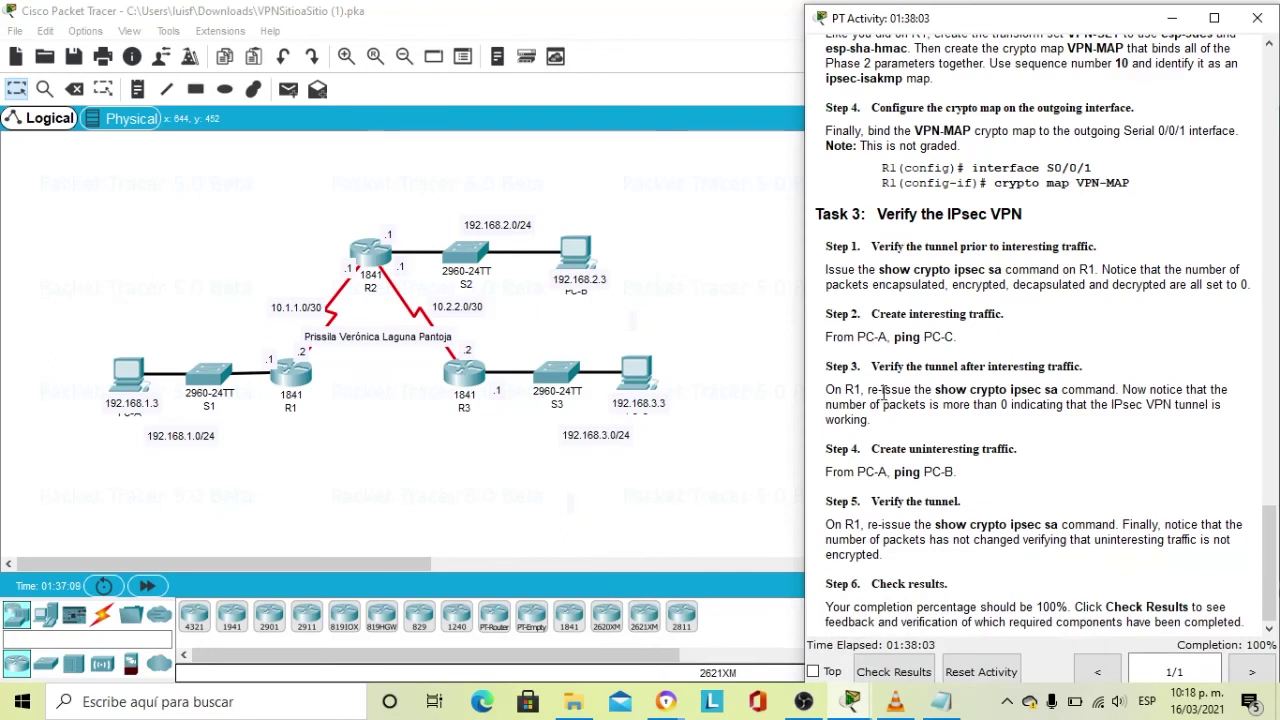
left_click(72, 58)
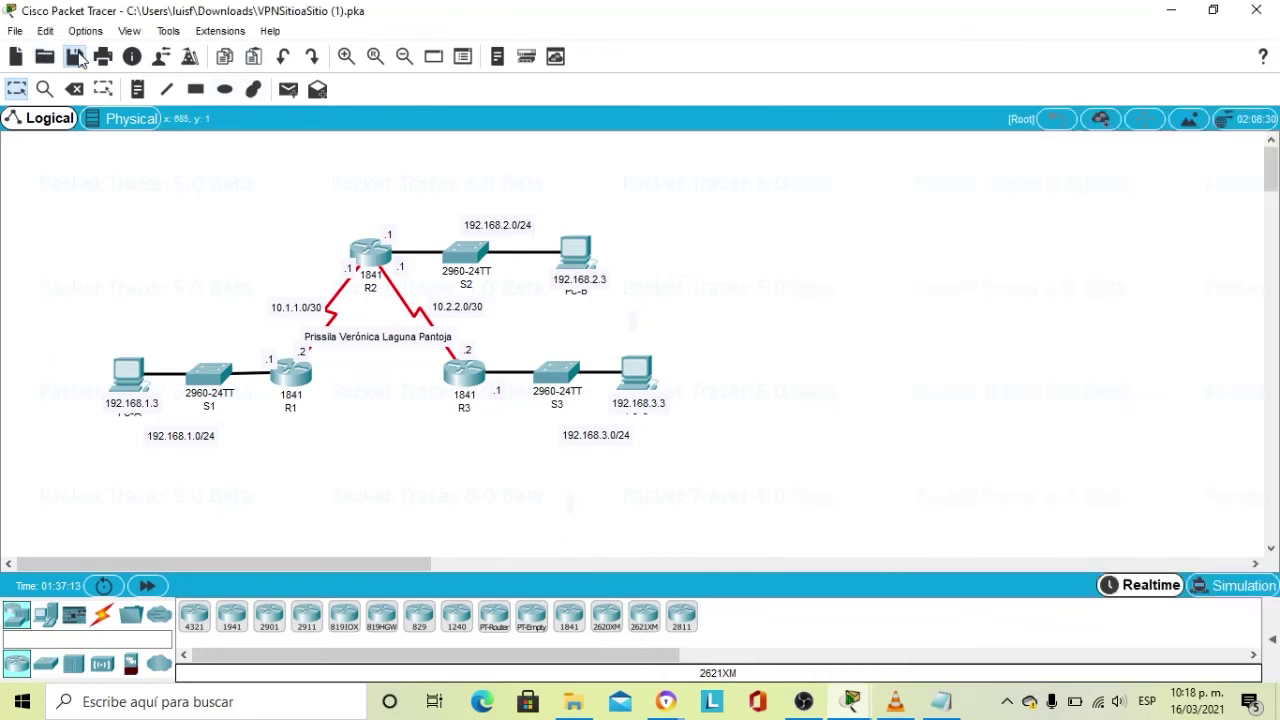
left_click(1256, 10)
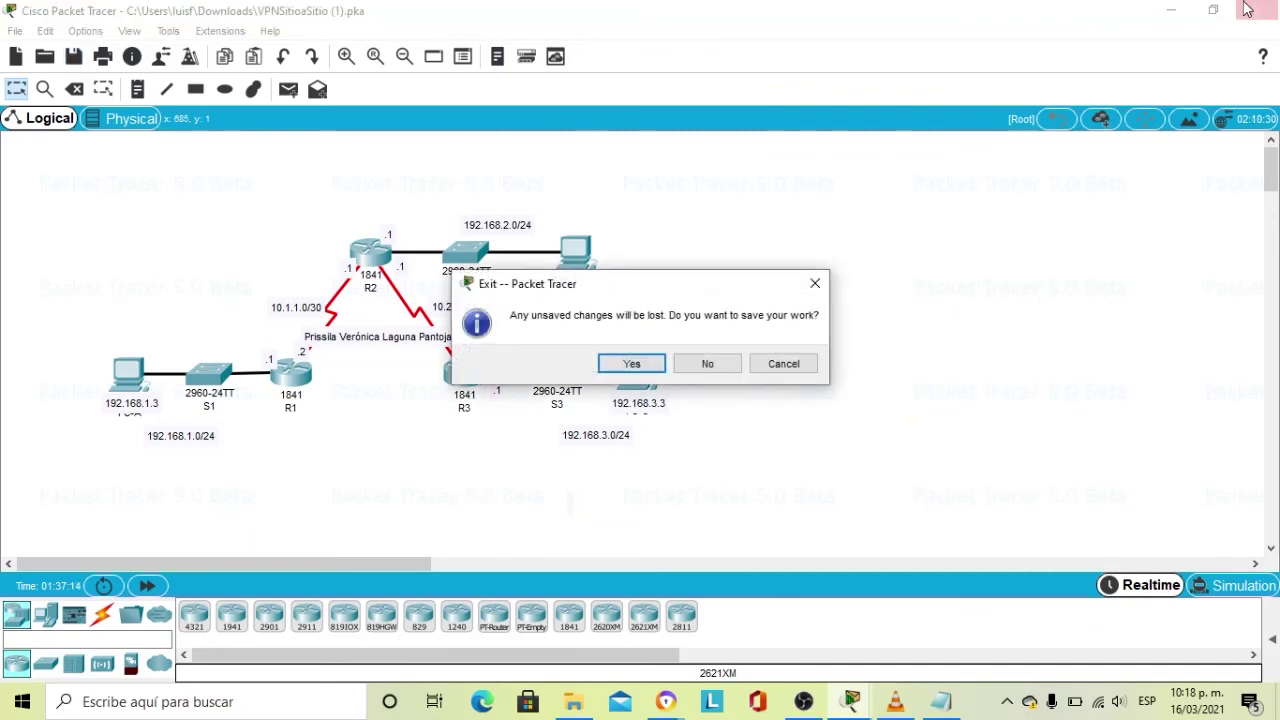